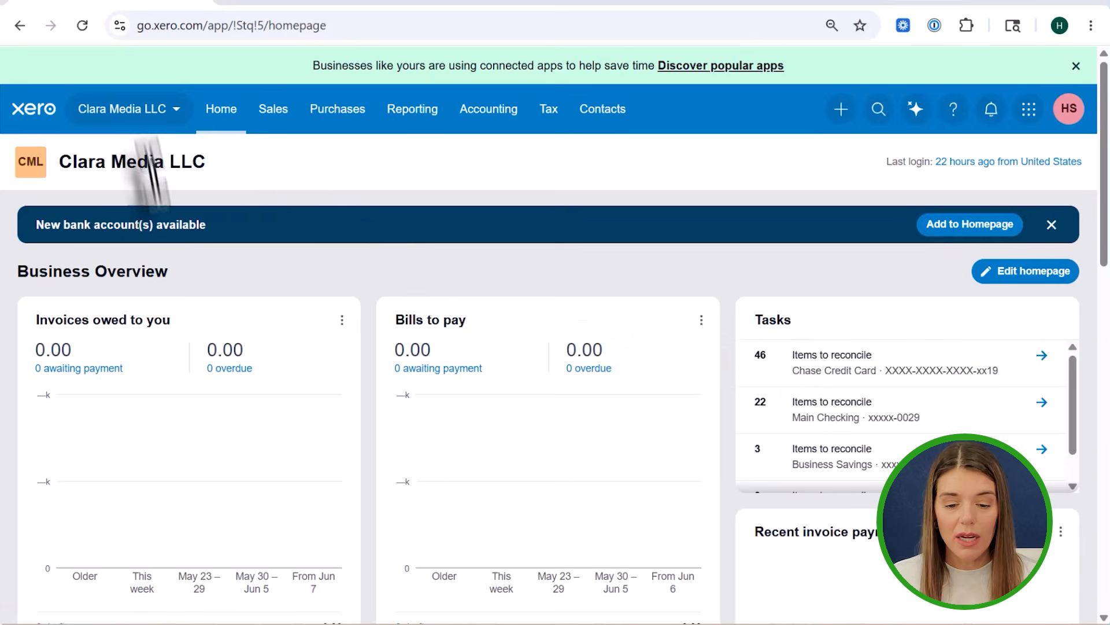
- Look over the business overview dashboard, including the items-to-reconcile tasks and the available accounting pages
{"action": "scroll", "coordinate": [315, 416], "scroll_direction": "down", "scroll_amount": 2}
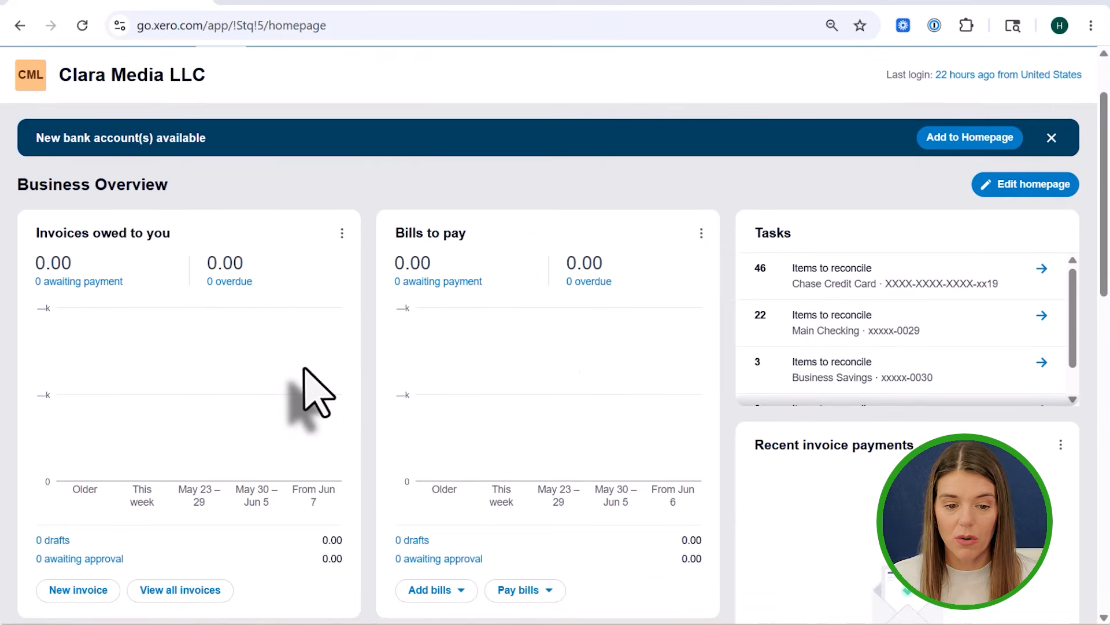
{"action": "scroll", "coordinate": [258, 279], "scroll_direction": "down", "scroll_amount": 6}
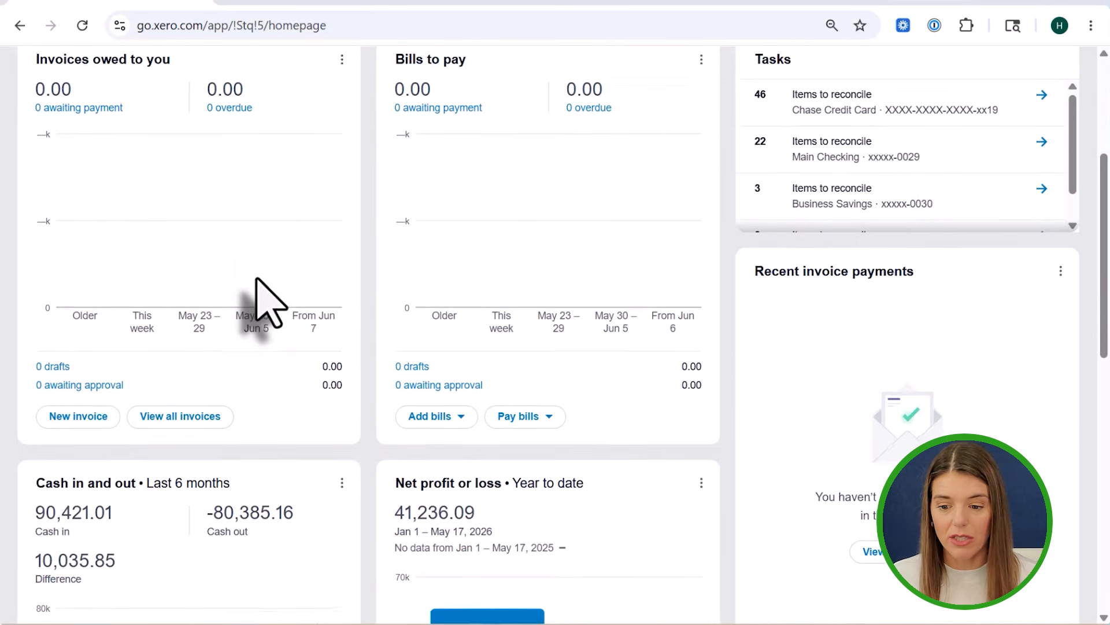
{"action": "scroll", "coordinate": [257, 286], "scroll_direction": "down", "scroll_amount": 9}
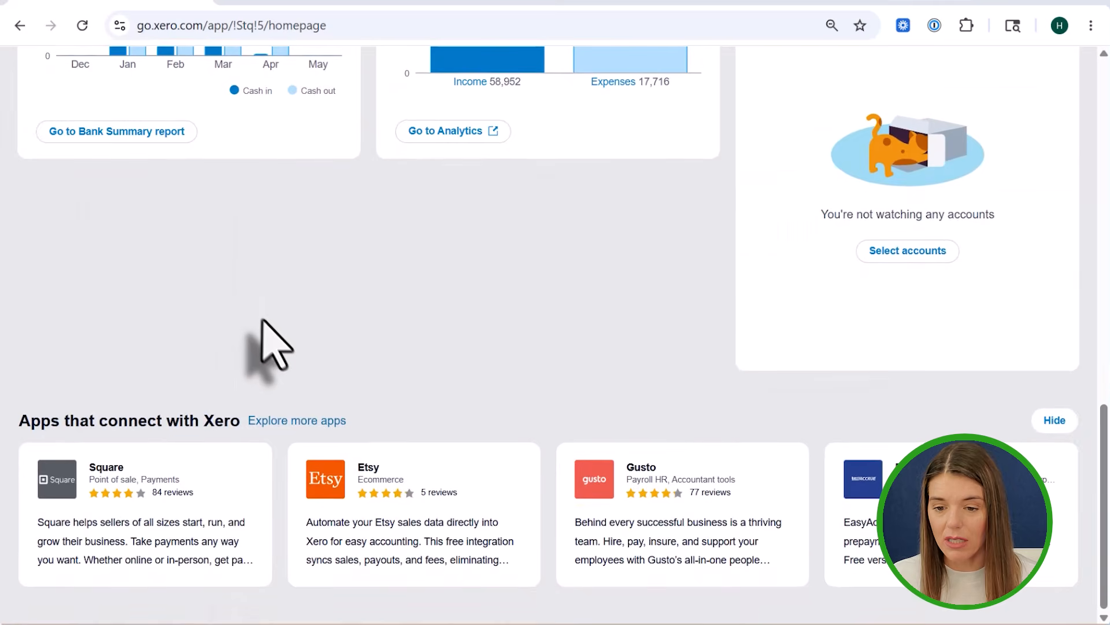
{"action": "scroll", "coordinate": [264, 332], "scroll_direction": "up", "scroll_amount": 7}
{"action": "scroll", "coordinate": [284, 356], "scroll_direction": "up", "scroll_amount": 10}
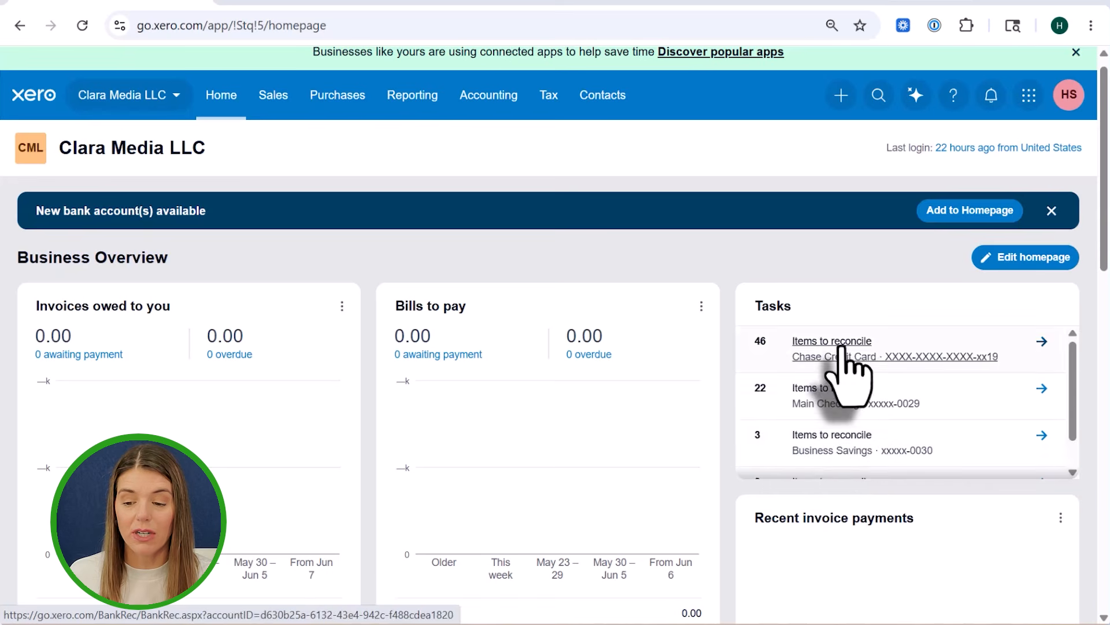
{"action": "scroll", "coordinate": [853, 384], "scroll_direction": "down", "scroll_amount": 1}
{"action": "scroll", "coordinate": [853, 457], "scroll_direction": "up", "scroll_amount": 1}
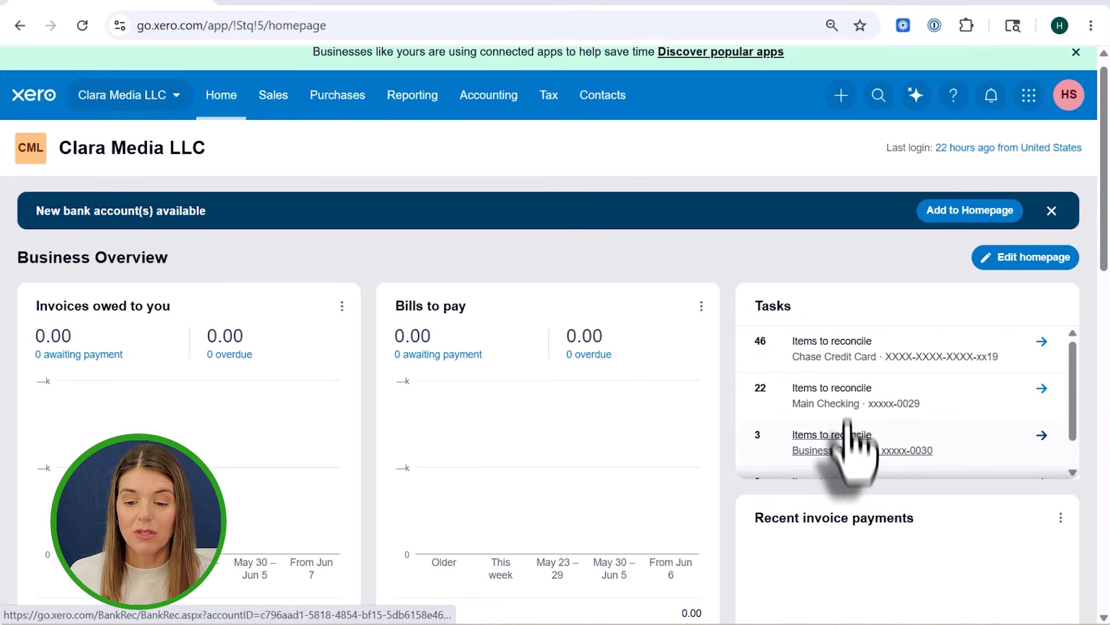
{"action": "left_click", "coordinate": [480, 101]}
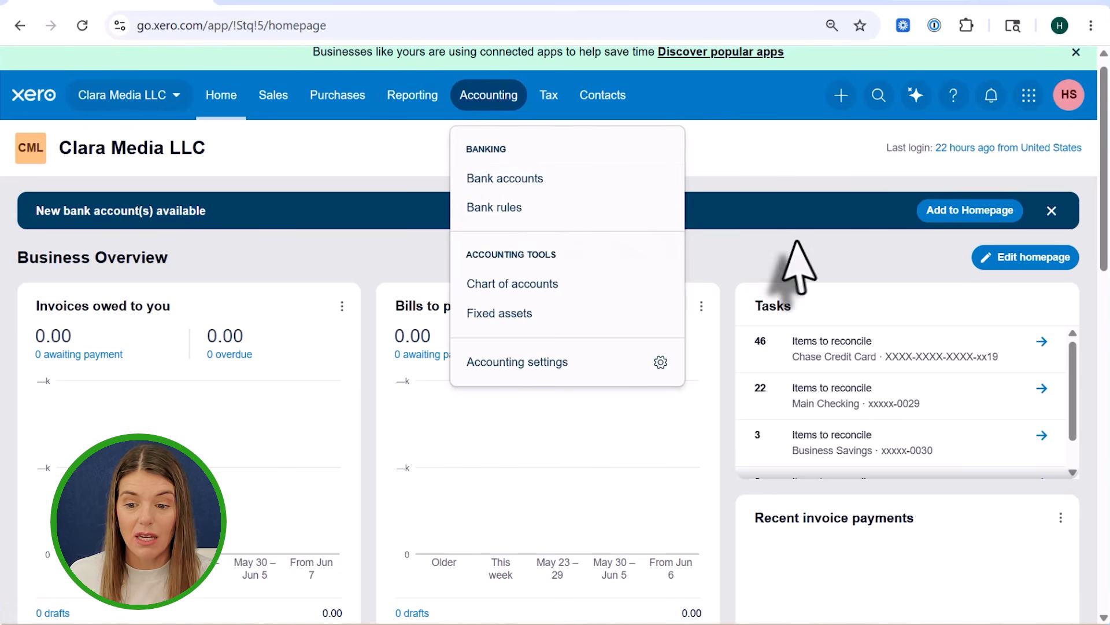
{"action": "left_click", "coordinate": [819, 249]}
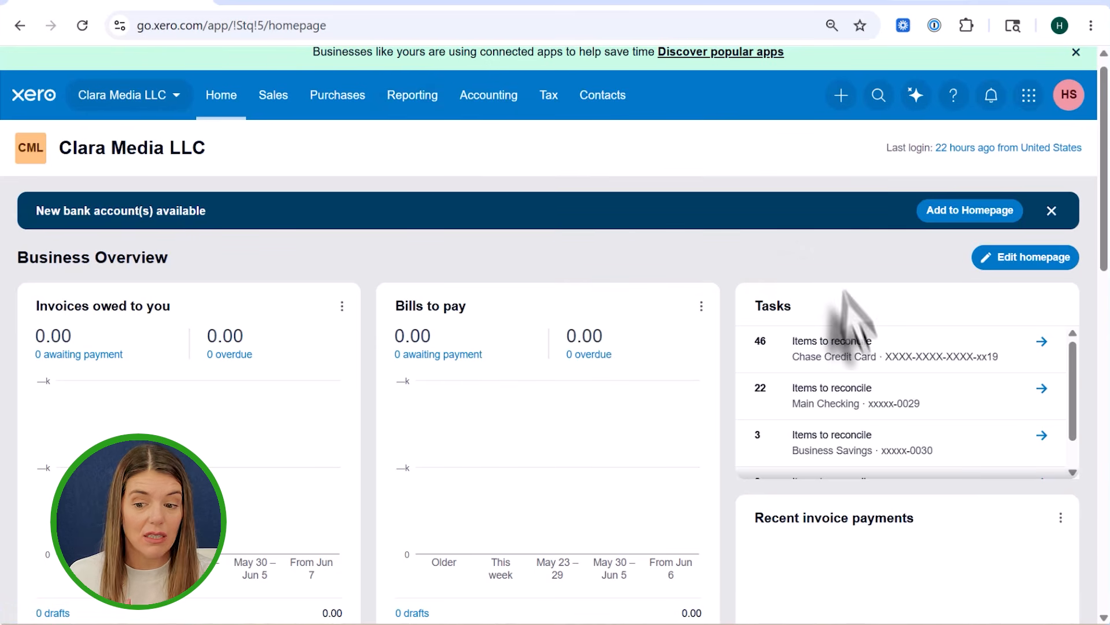
- Open the Chase Credit Card's items to reconcile from the homepage tasks and look through its statement lines
{"action": "left_click", "coordinate": [848, 359]}
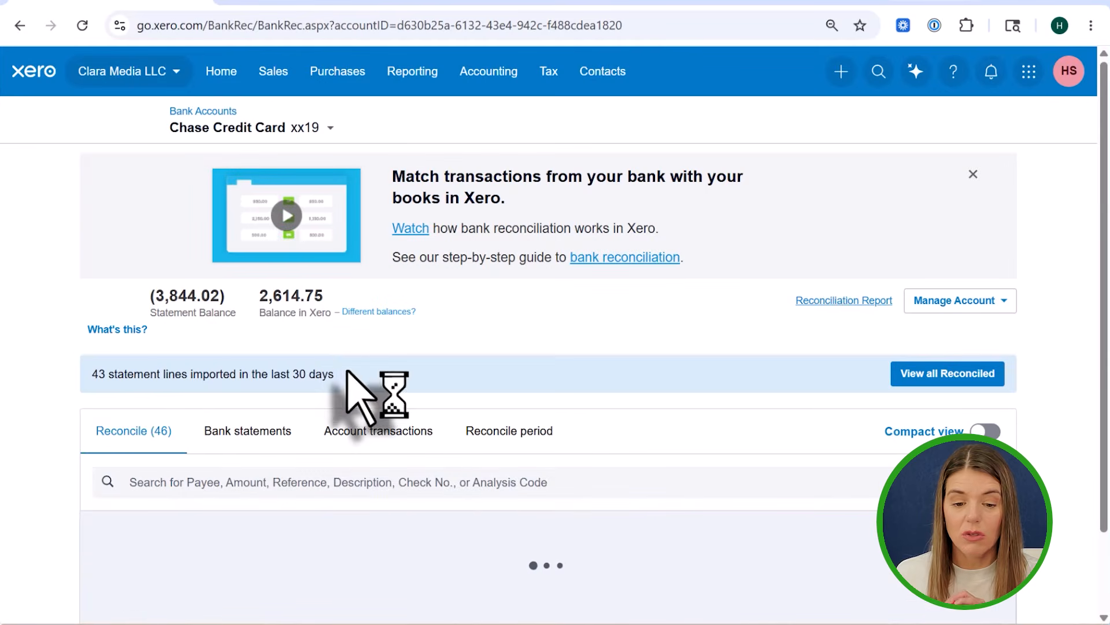
{"action": "scroll", "coordinate": [389, 364], "scroll_direction": "down", "scroll_amount": 10}
{"action": "scroll", "coordinate": [386, 347], "scroll_direction": "down", "scroll_amount": 6}
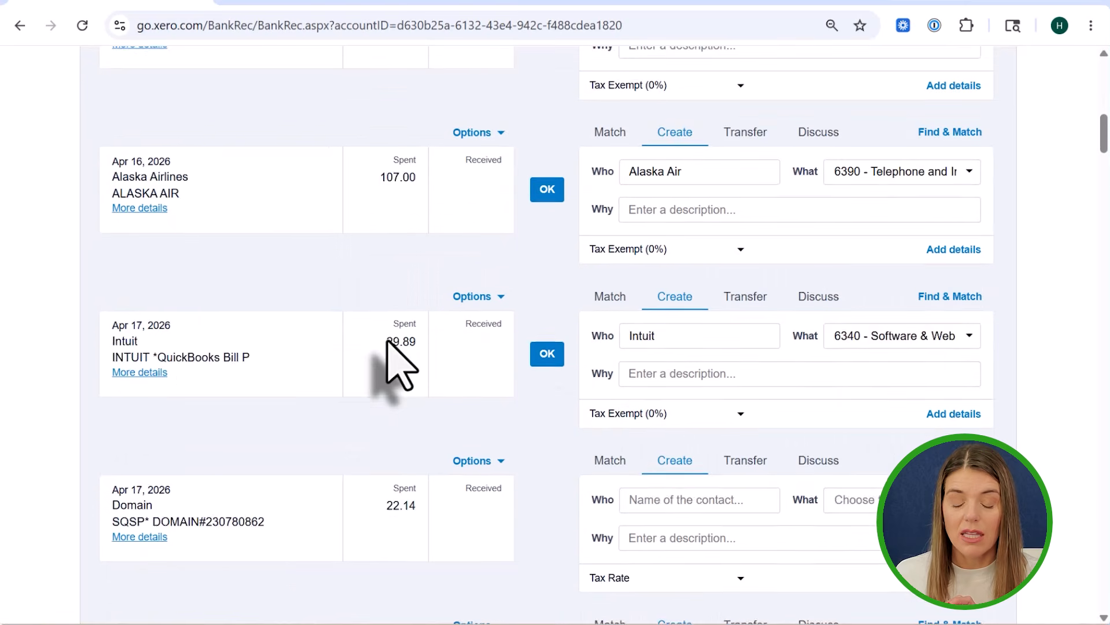
{"action": "scroll", "coordinate": [669, 401], "scroll_direction": "up", "scroll_amount": 9}
{"action": "scroll", "coordinate": [670, 419], "scroll_direction": "up", "scroll_amount": 8}
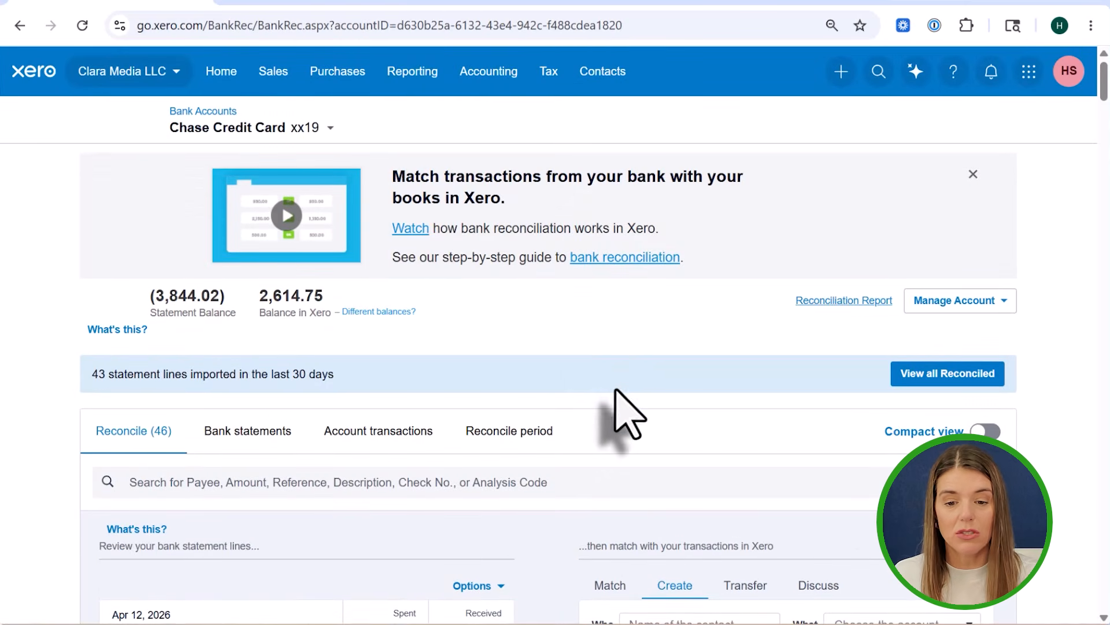
- Go to the bank accounts overview, look through the accounts, and open the Chase Credit Card's items to reconcile
{"action": "left_click", "coordinate": [488, 72]}
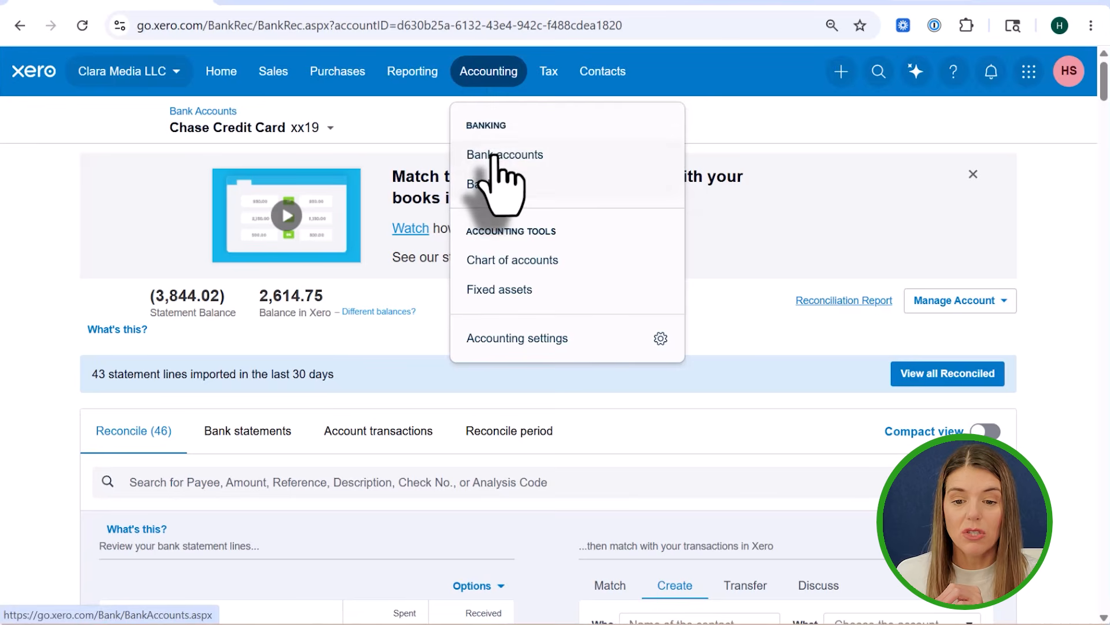
{"action": "left_click", "coordinate": [498, 155]}
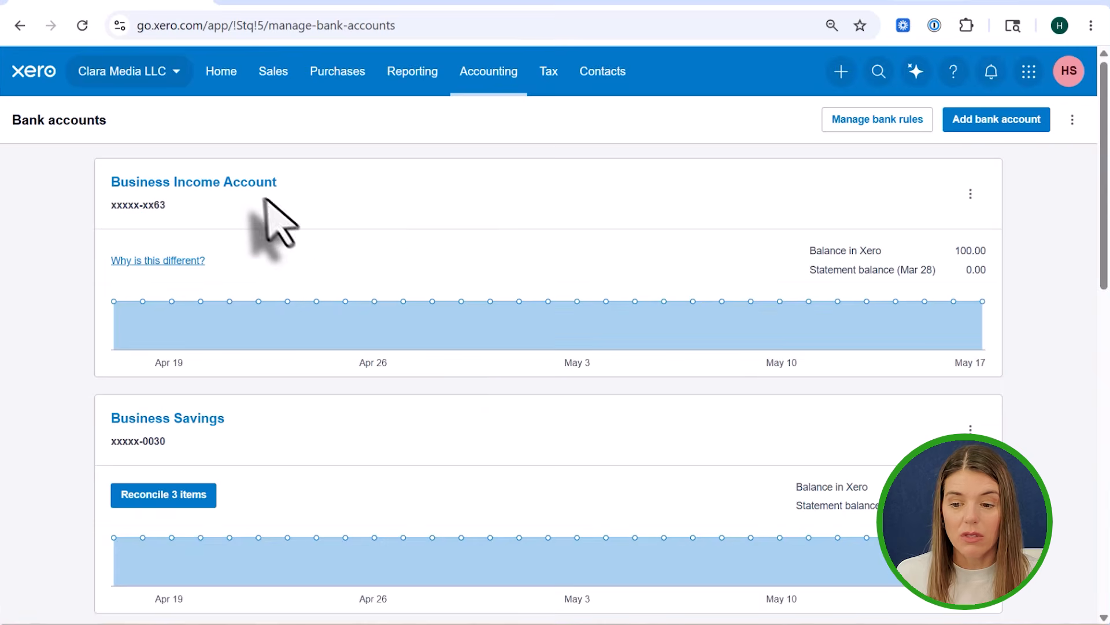
{"action": "scroll", "coordinate": [292, 258], "scroll_direction": "down", "scroll_amount": 10}
{"action": "scroll", "coordinate": [293, 263], "scroll_direction": "down", "scroll_amount": 2}
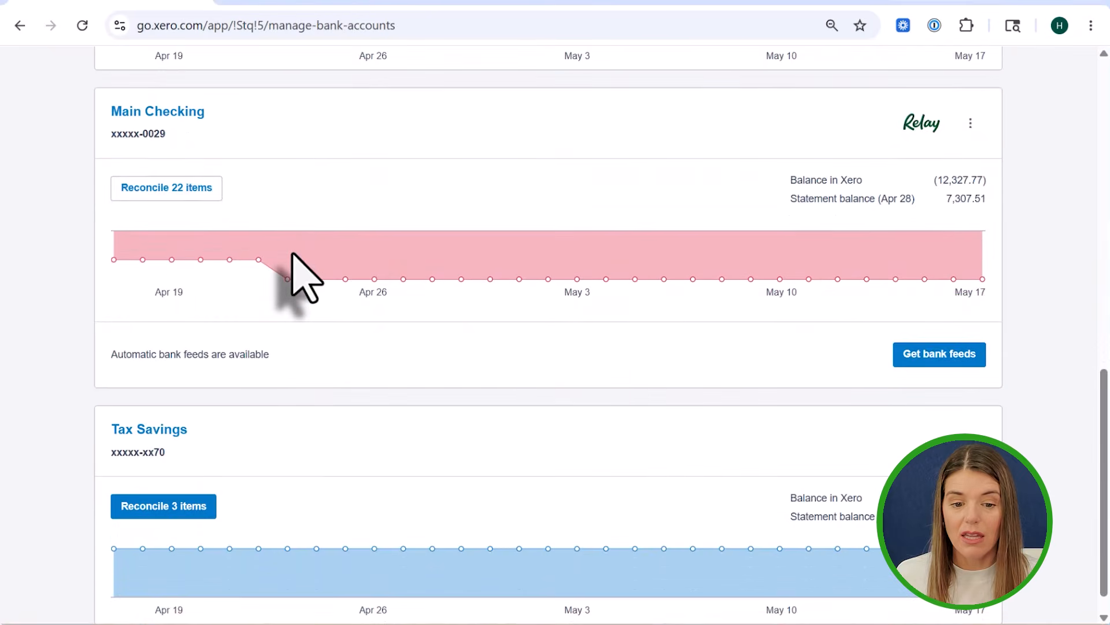
{"action": "scroll", "coordinate": [293, 272], "scroll_direction": "up", "scroll_amount": 15}
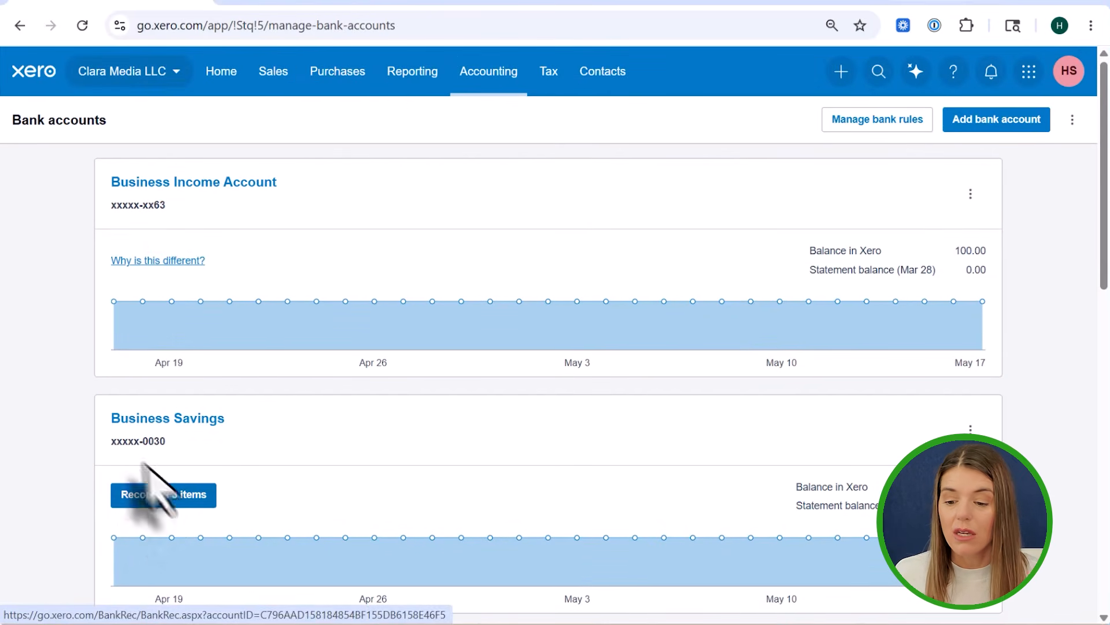
{"action": "scroll", "coordinate": [359, 457], "scroll_direction": "down", "scroll_amount": 5}
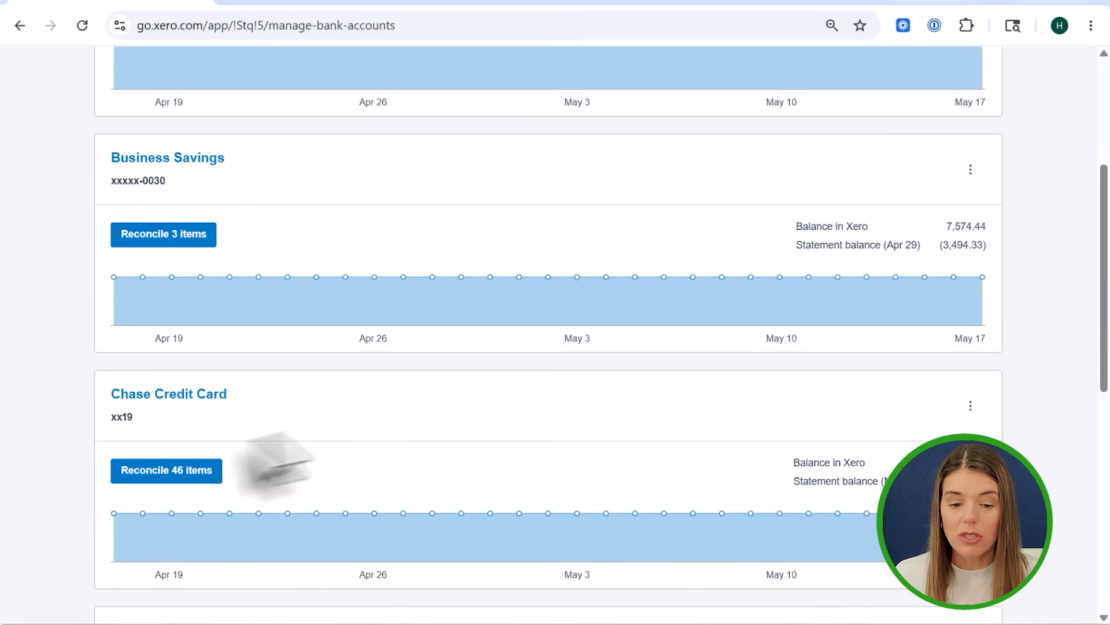
{"action": "left_click", "coordinate": [153, 476]}
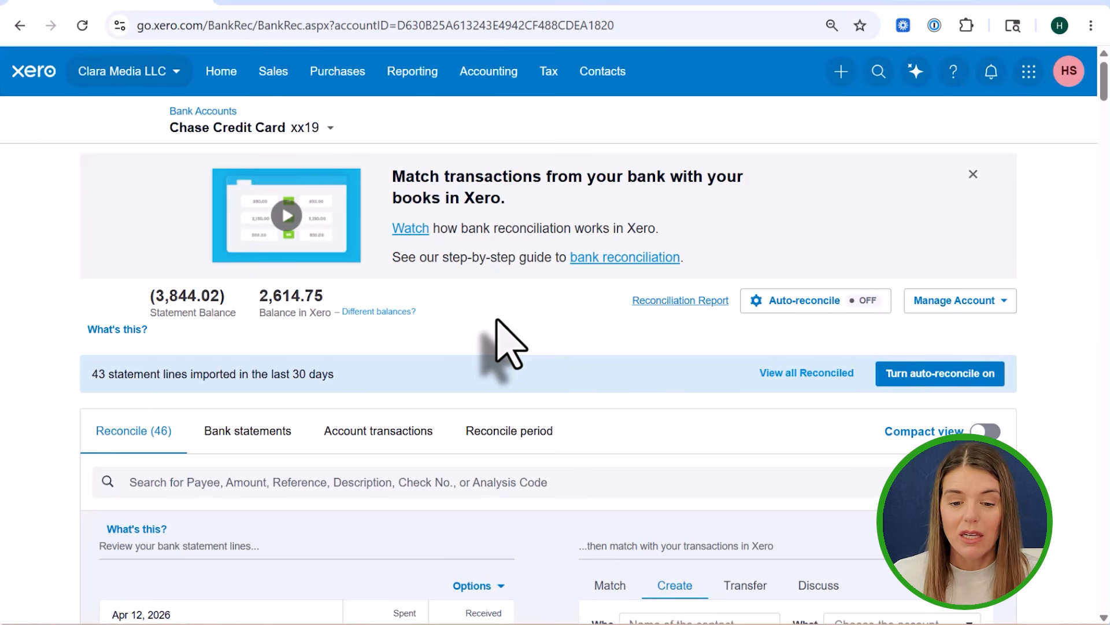
- Set Squarespace as the contact for the Apr 12 Domain statement line
{"action": "scroll", "coordinate": [496, 336], "scroll_direction": "down", "scroll_amount": 5}
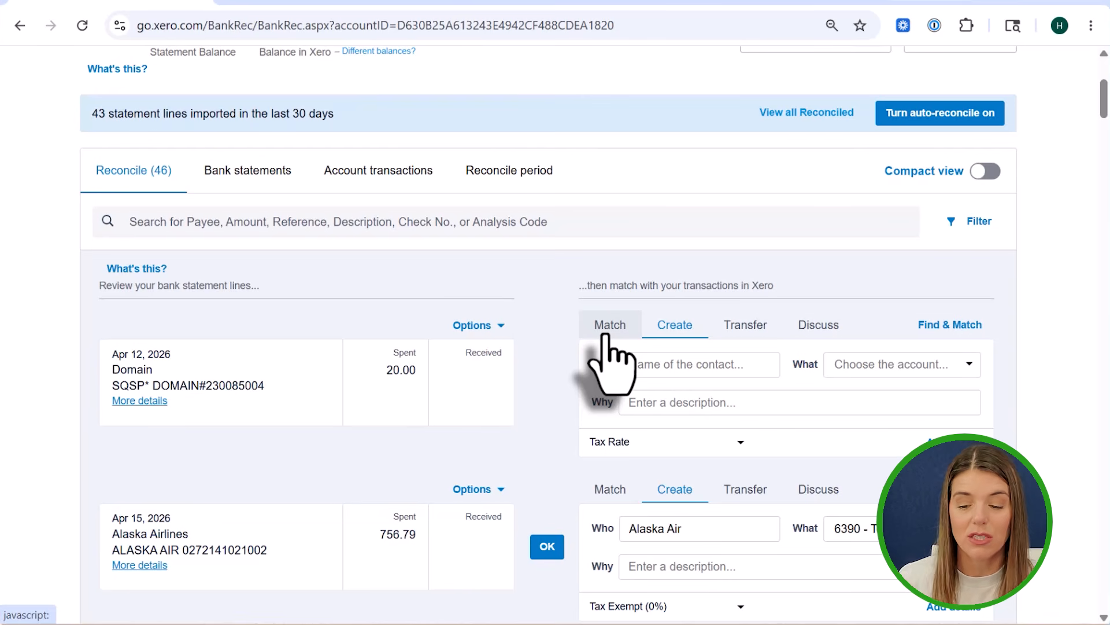
{"action": "left_click", "coordinate": [684, 368]}
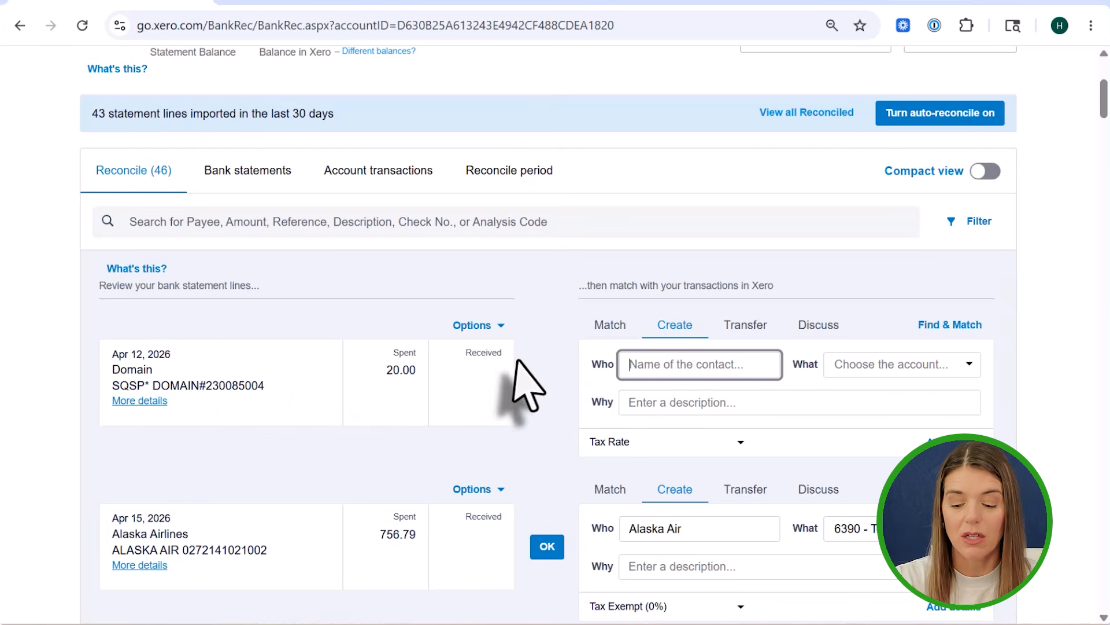
{"action": "type", "text": "Sc"}
{"action": "type", "text": "qua"}
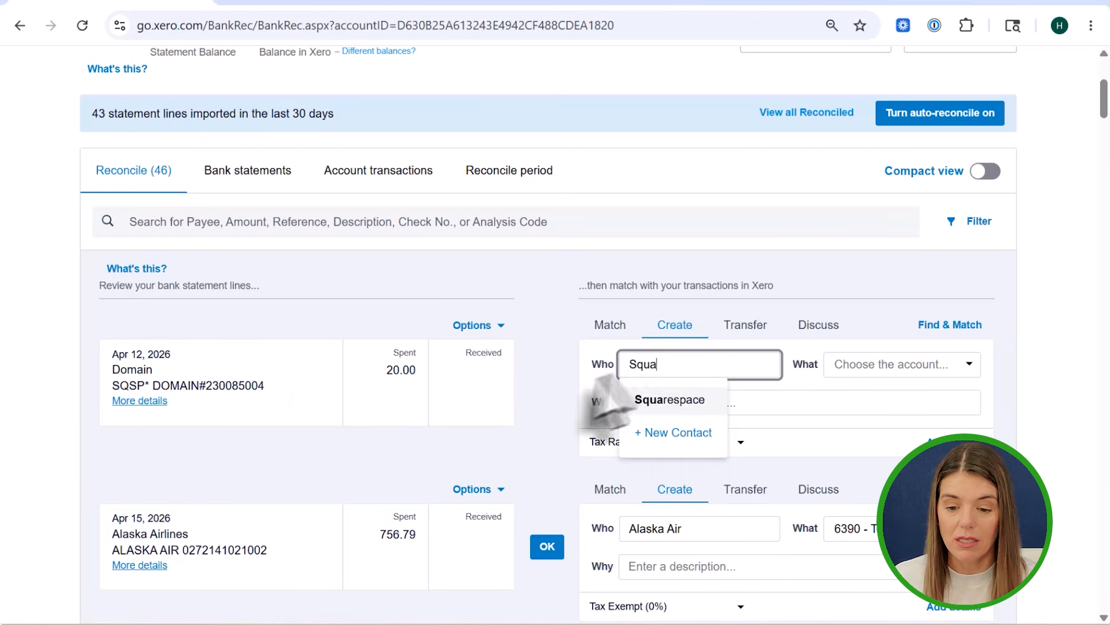
{"action": "left_click", "coordinate": [688, 402]}
- Categorize the Apr 12 Domain line to account 6340 - Software & Web, leave the description empty, and reconcile it
{"action": "left_click", "coordinate": [879, 369]}
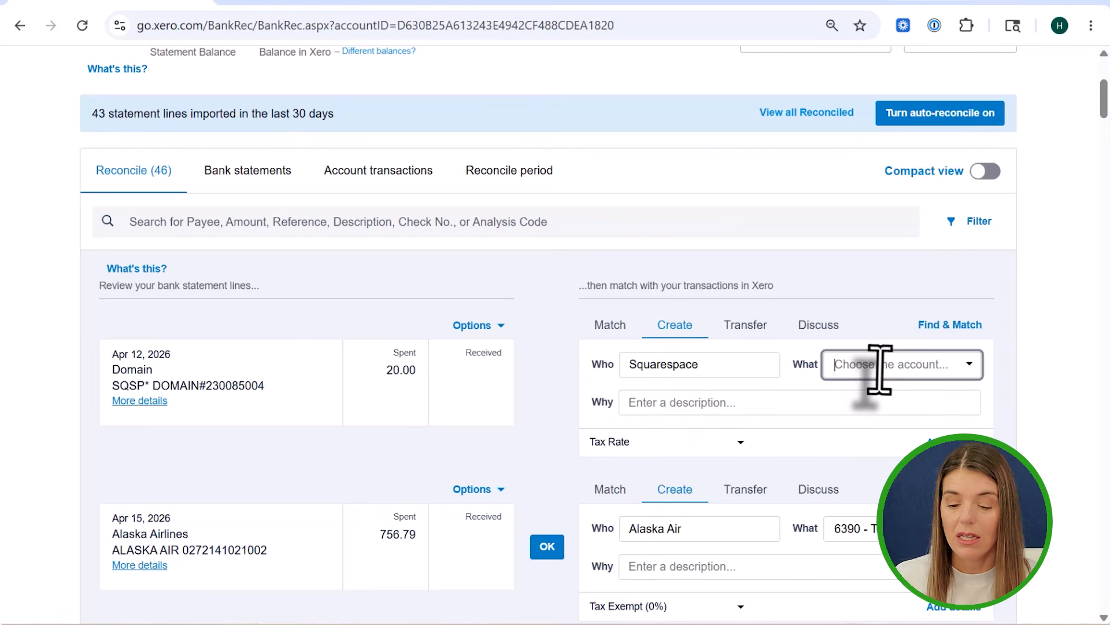
{"action": "type", "text": "web"}
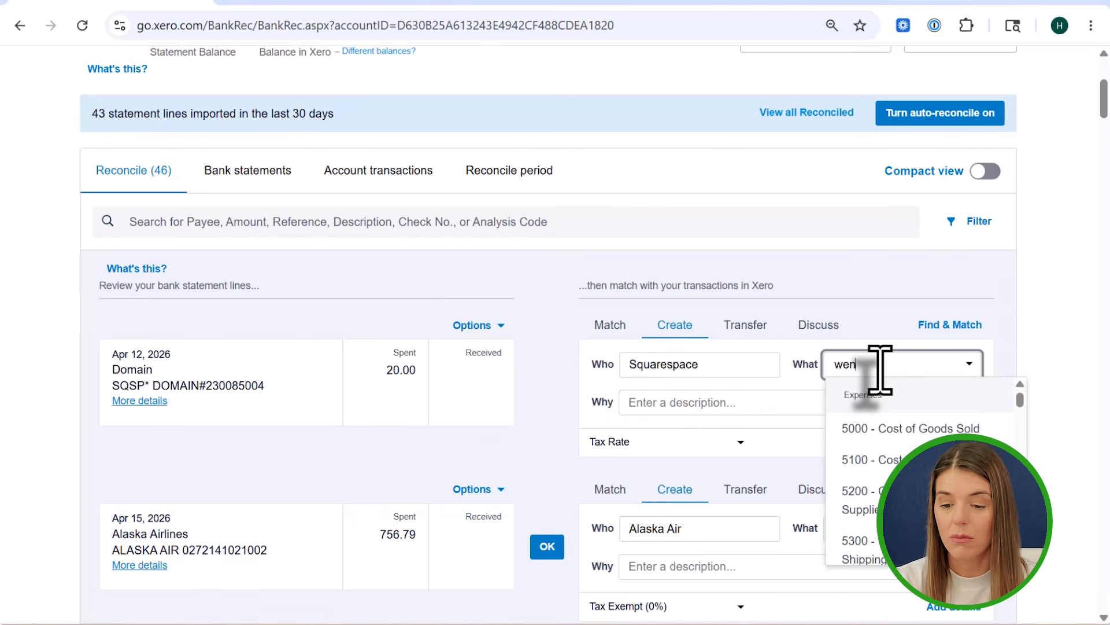
{"action": "left_click", "coordinate": [883, 393]}
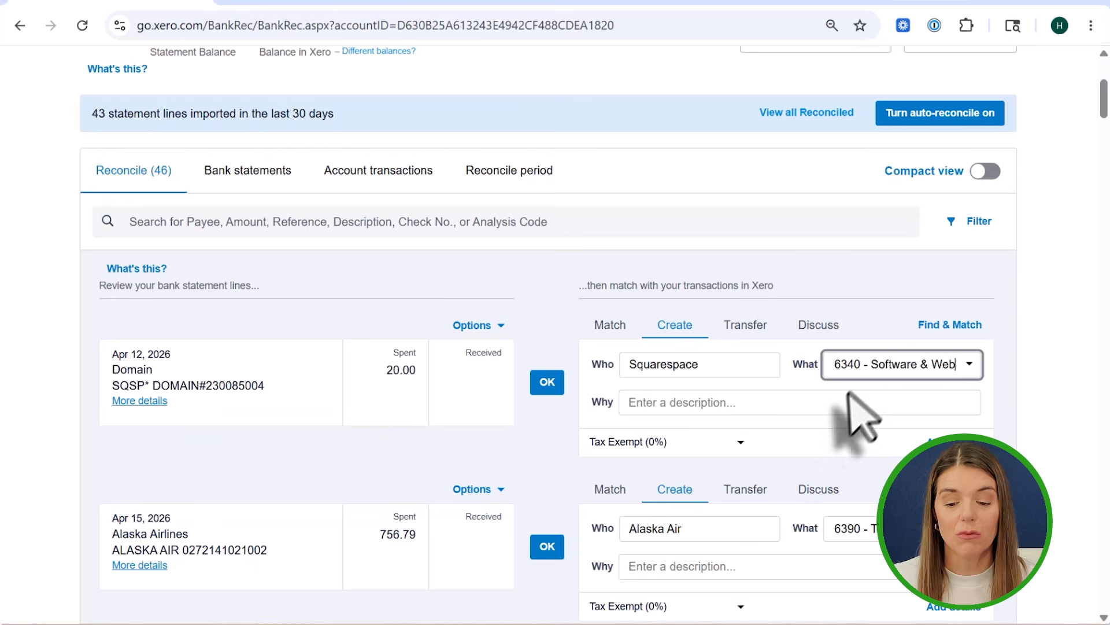
{"action": "left_click", "coordinate": [655, 405]}
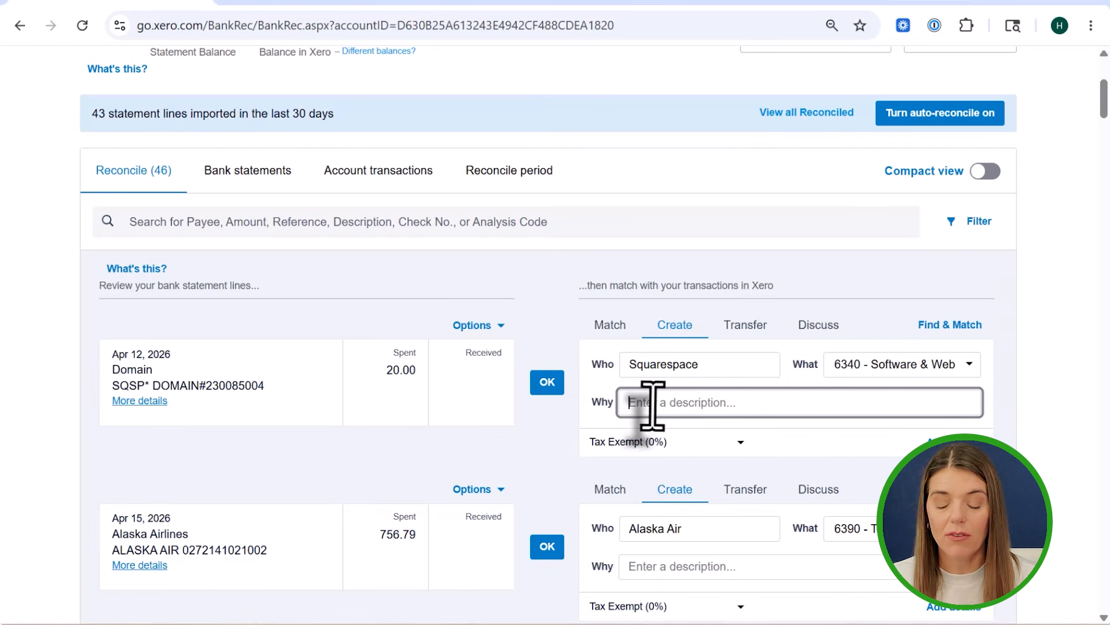
{"action": "left_click", "coordinate": [547, 383]}
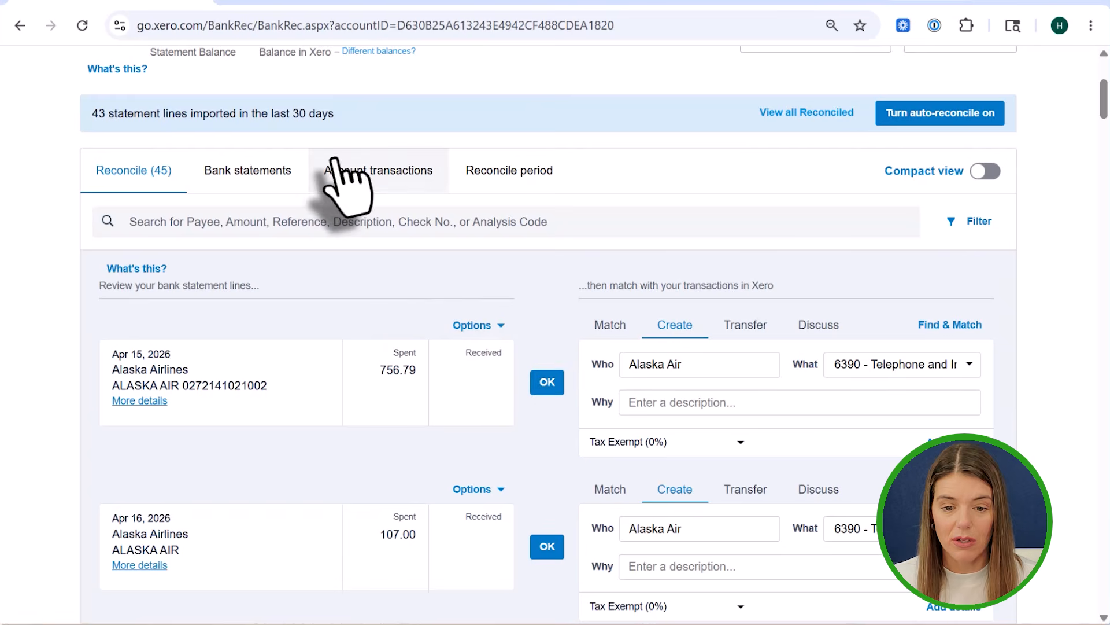
{"action": "left_click", "coordinate": [355, 174]}
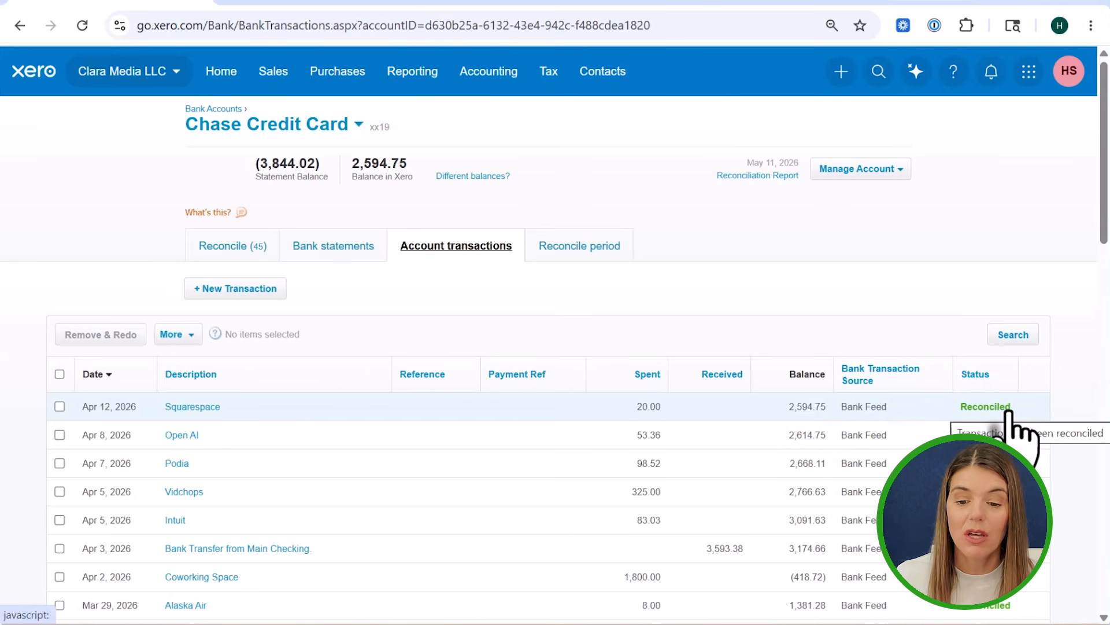
{"action": "left_click", "coordinate": [576, 255]}
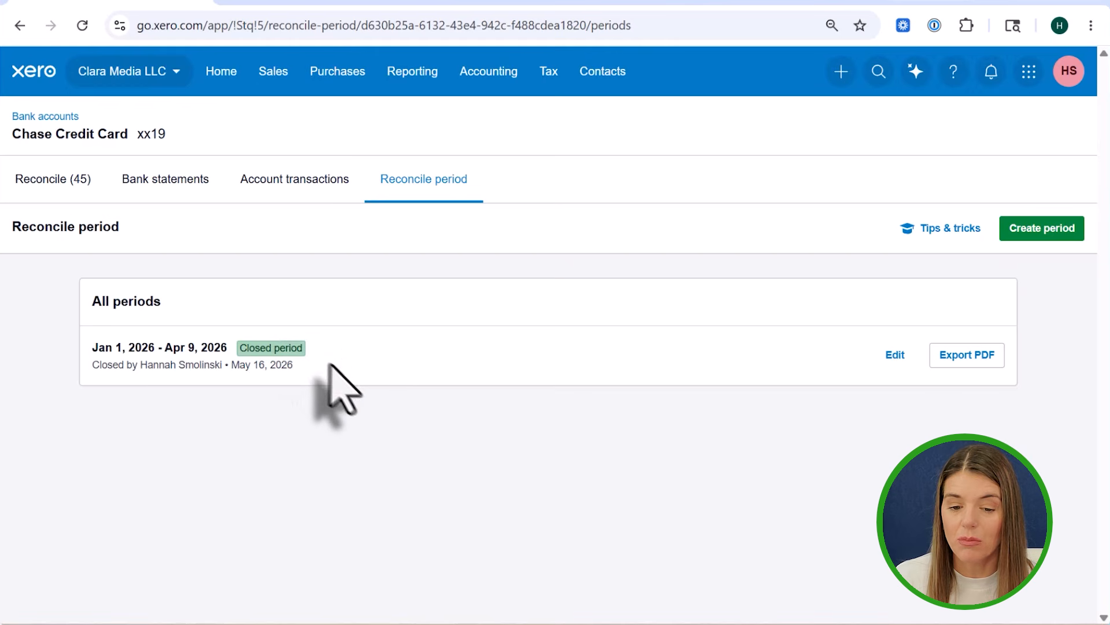
{"action": "left_click", "coordinate": [38, 182]}
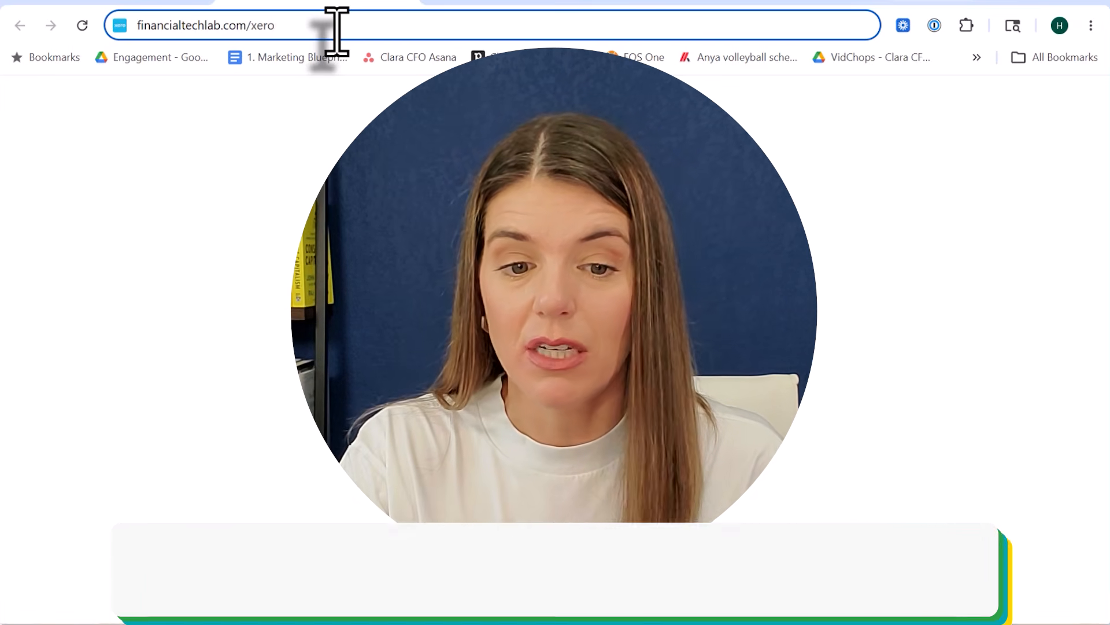
- Load financialtechlab.com/xero and look through the offer page's sign-up form, offer details and features
{"action": "key", "text": "Return"}
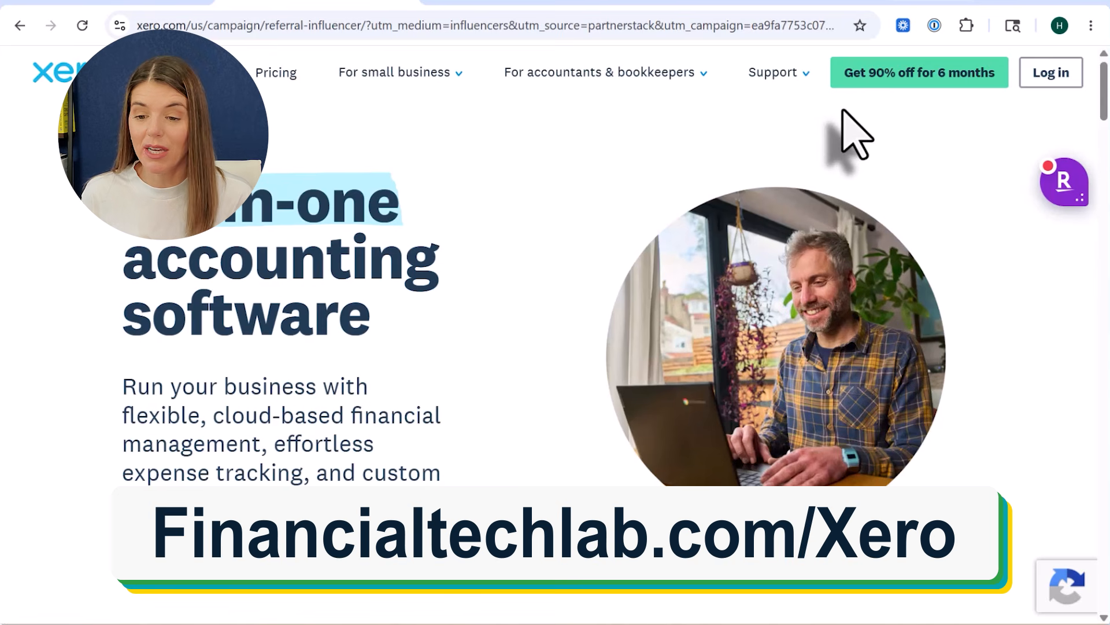
{"action": "scroll", "coordinate": [957, 154], "scroll_direction": "down", "scroll_amount": 4}
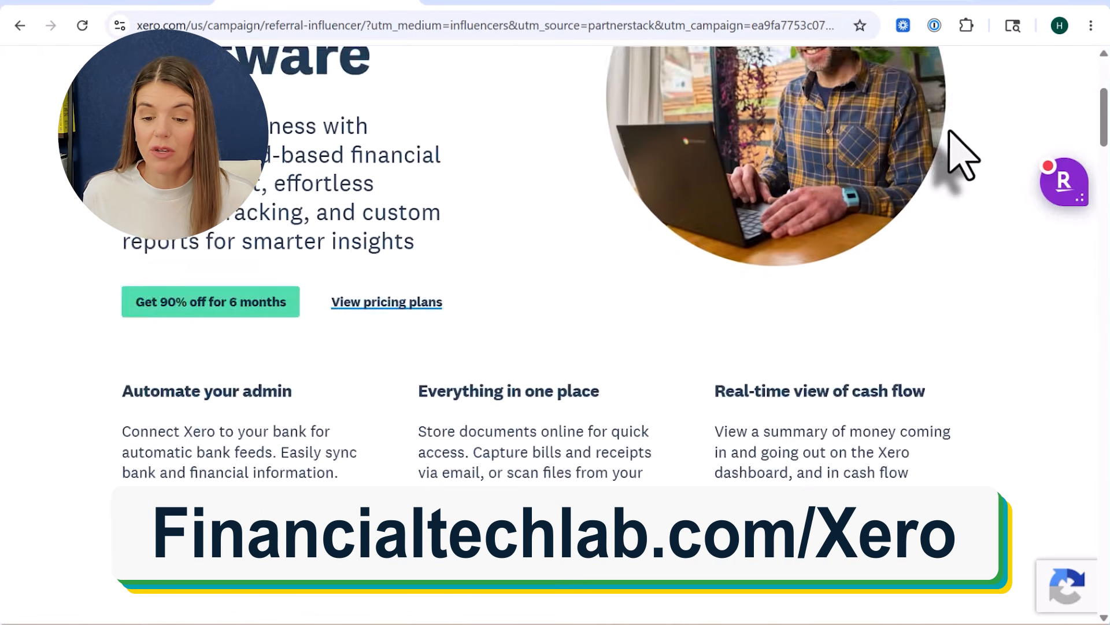
{"action": "scroll", "coordinate": [957, 153], "scroll_direction": "down", "scroll_amount": 20}
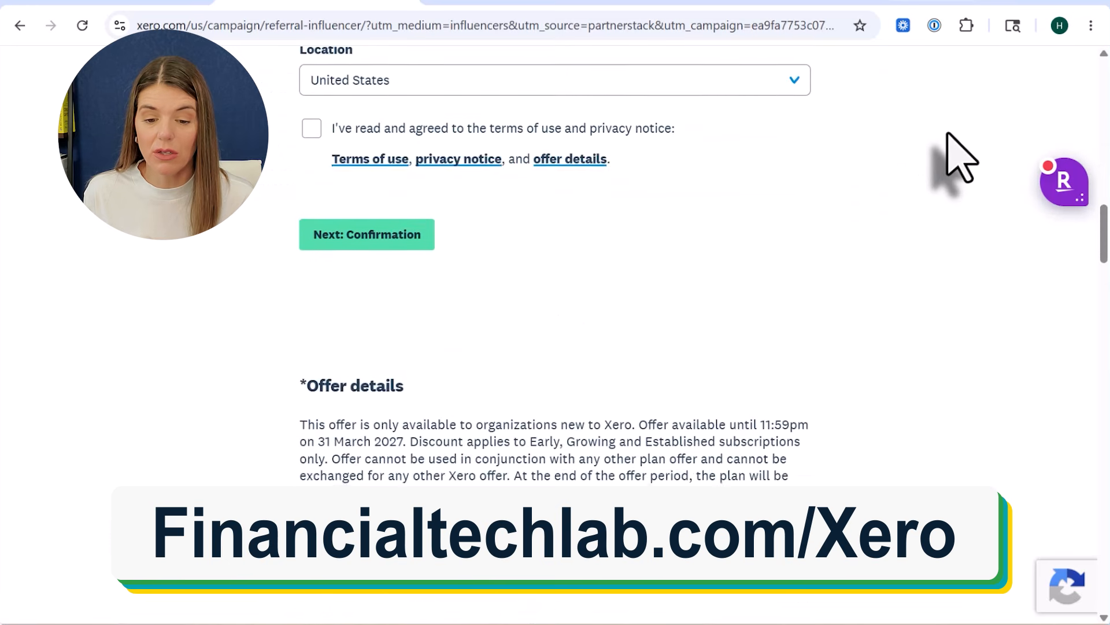
{"action": "scroll", "coordinate": [949, 134], "scroll_direction": "down", "scroll_amount": 15}
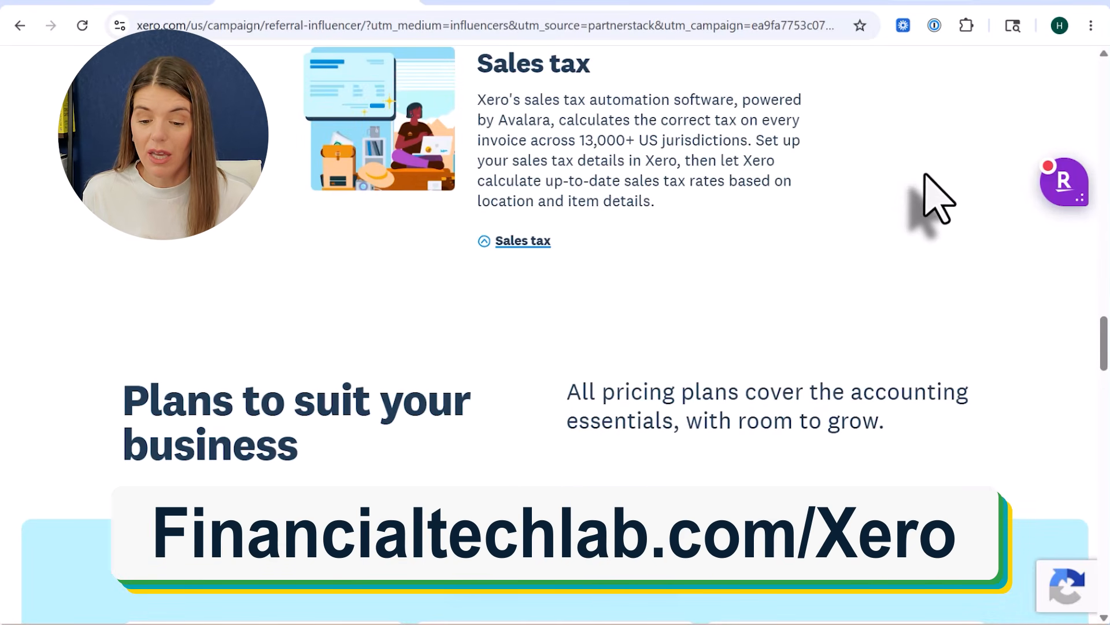
{"action": "scroll", "coordinate": [922, 176], "scroll_direction": "up", "scroll_amount": 15}
{"action": "scroll", "coordinate": [923, 179], "scroll_direction": "up", "scroll_amount": 10}
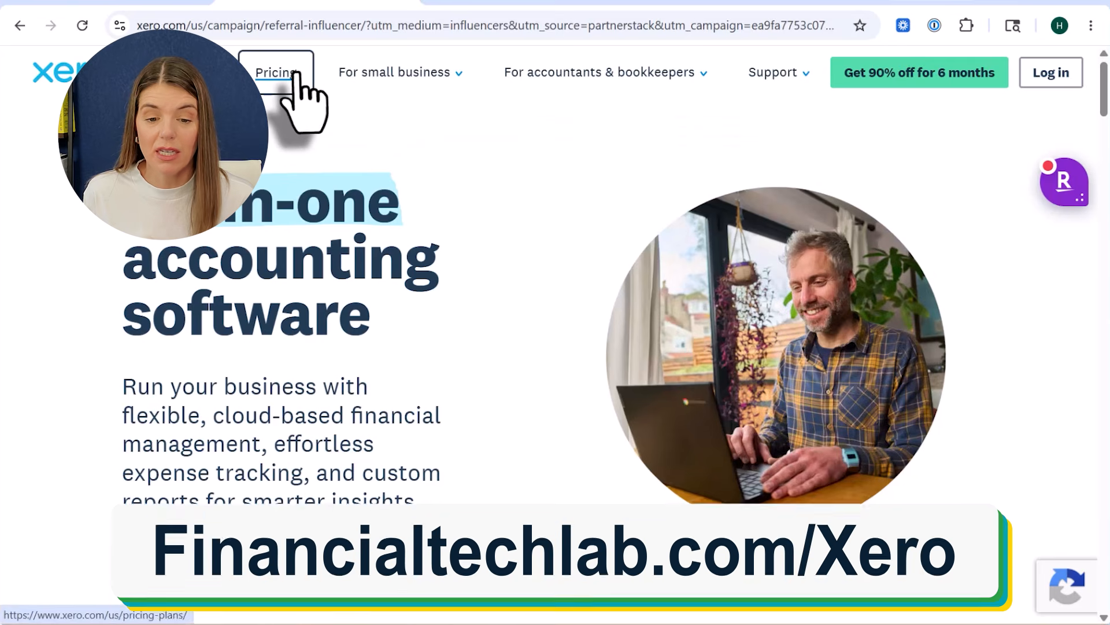
- Open Xero's pricing plans and compare the prices and features of the available plans
{"action": "left_click", "coordinate": [287, 75]}
{"action": "scroll", "coordinate": [550, 231], "scroll_direction": "down", "scroll_amount": 10}
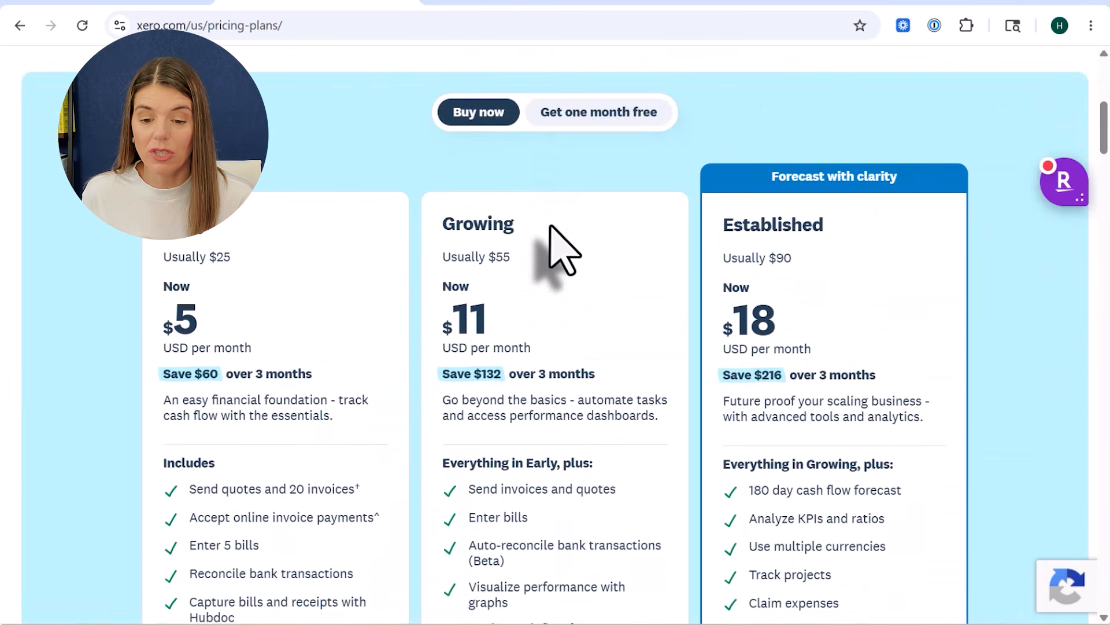
{"action": "scroll", "coordinate": [555, 243], "scroll_direction": "up", "scroll_amount": 3}
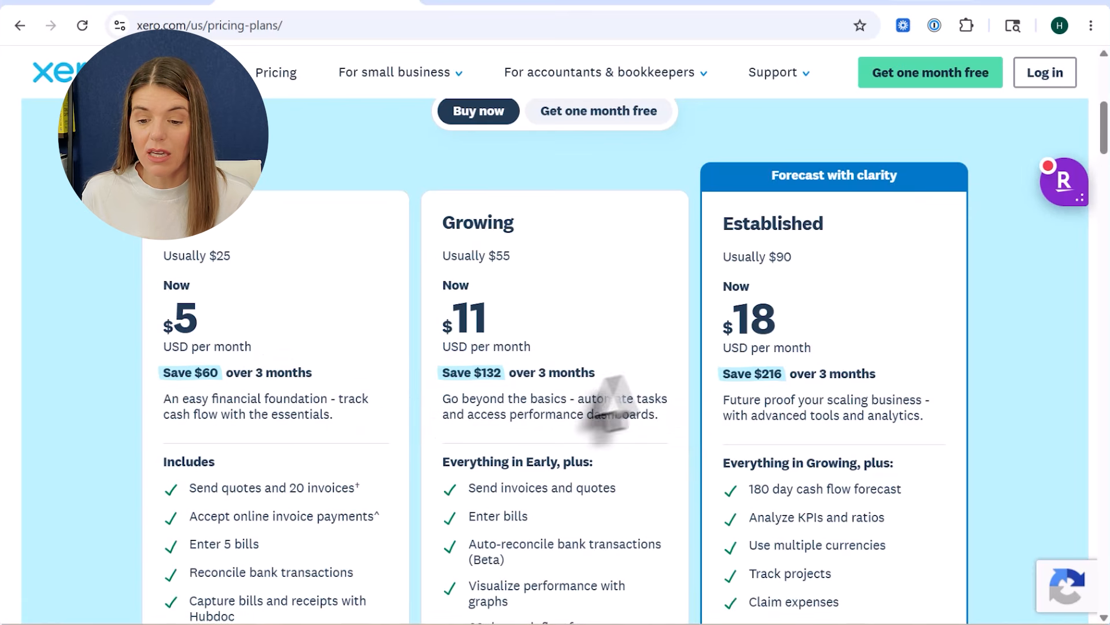
{"action": "scroll", "coordinate": [426, 339], "scroll_direction": "up", "scroll_amount": 7}
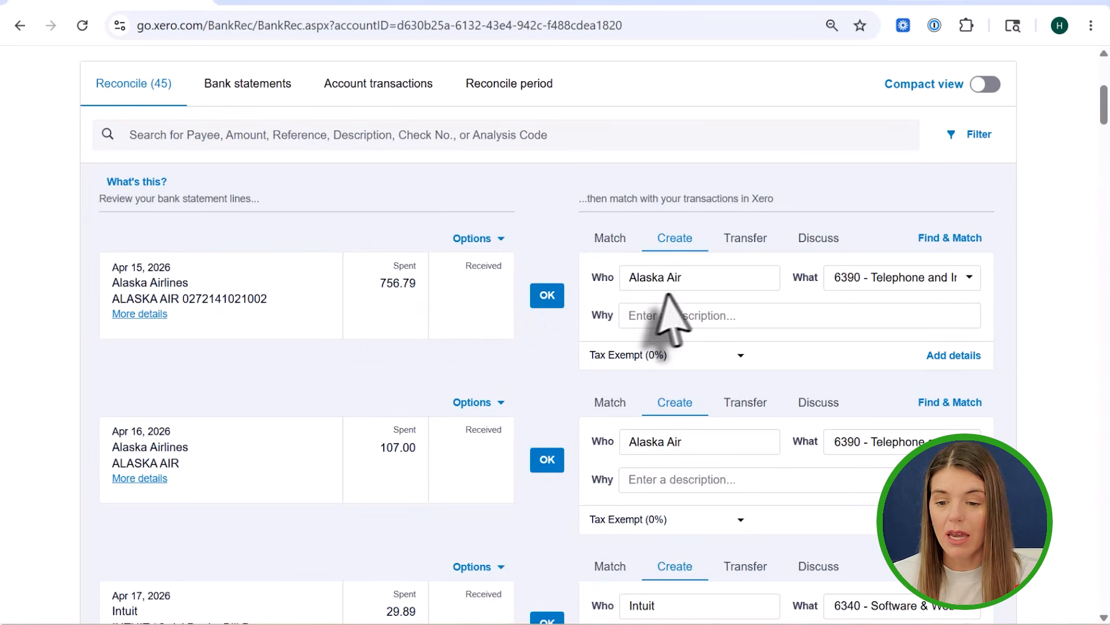
- Categorize the Apr 15 Alaska Airlines line to account 6410 - Travel and reconcile it
{"action": "left_click", "coordinate": [909, 284]}
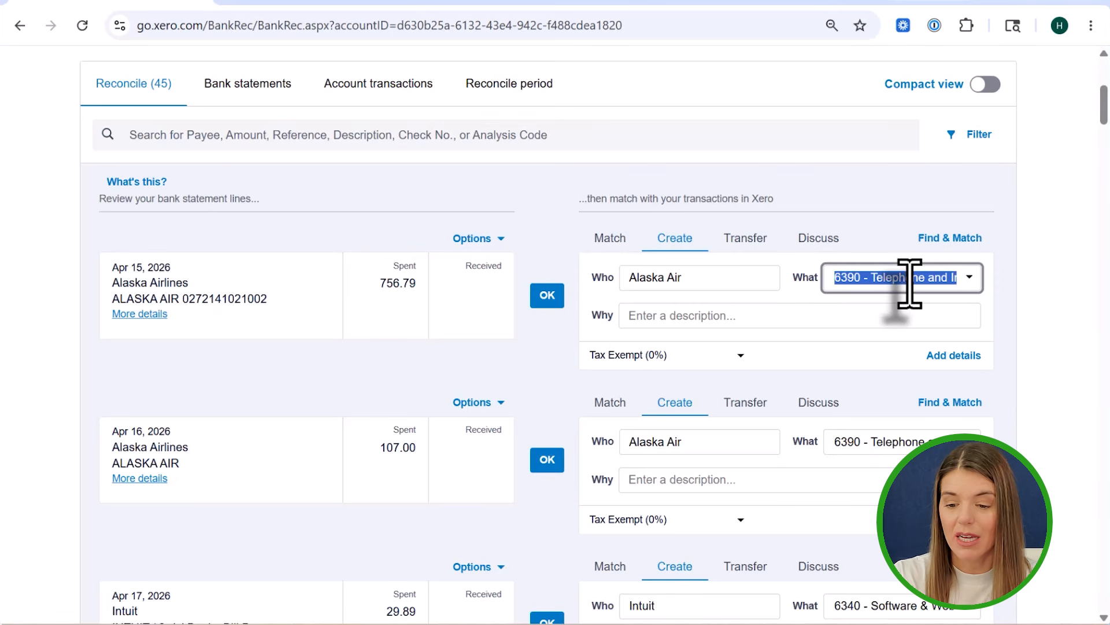
{"action": "type", "text": "ai"}
{"action": "key", "text": "BackSpace"}
{"action": "key", "text": "BackSpace"}
{"action": "type", "text": "t"}
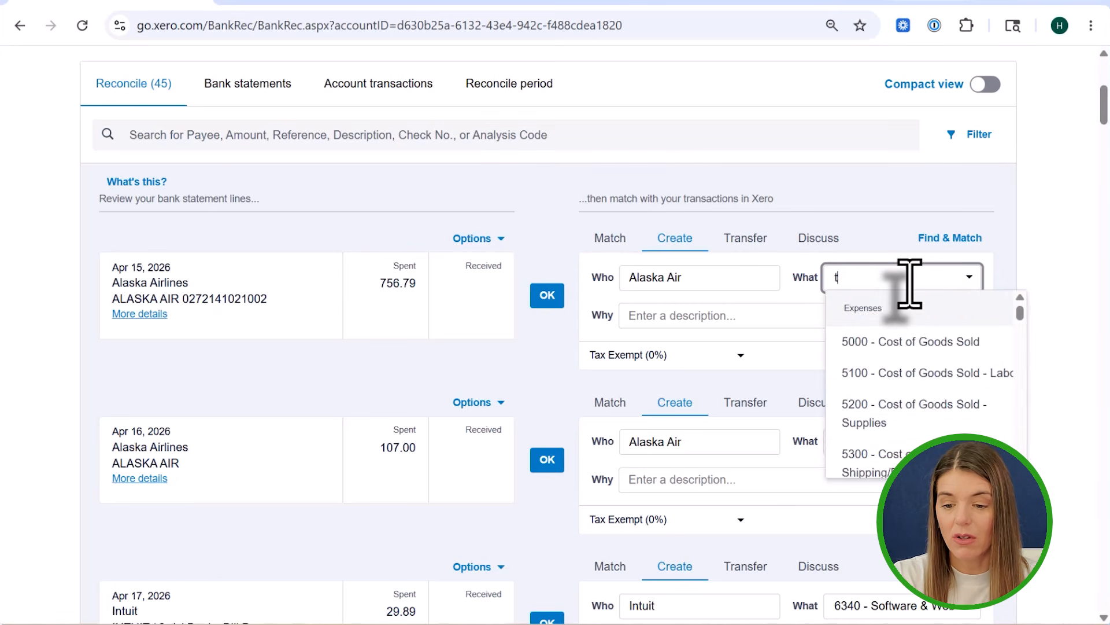
{"action": "type", "text": "ra"}
{"action": "left_click", "coordinate": [901, 368]}
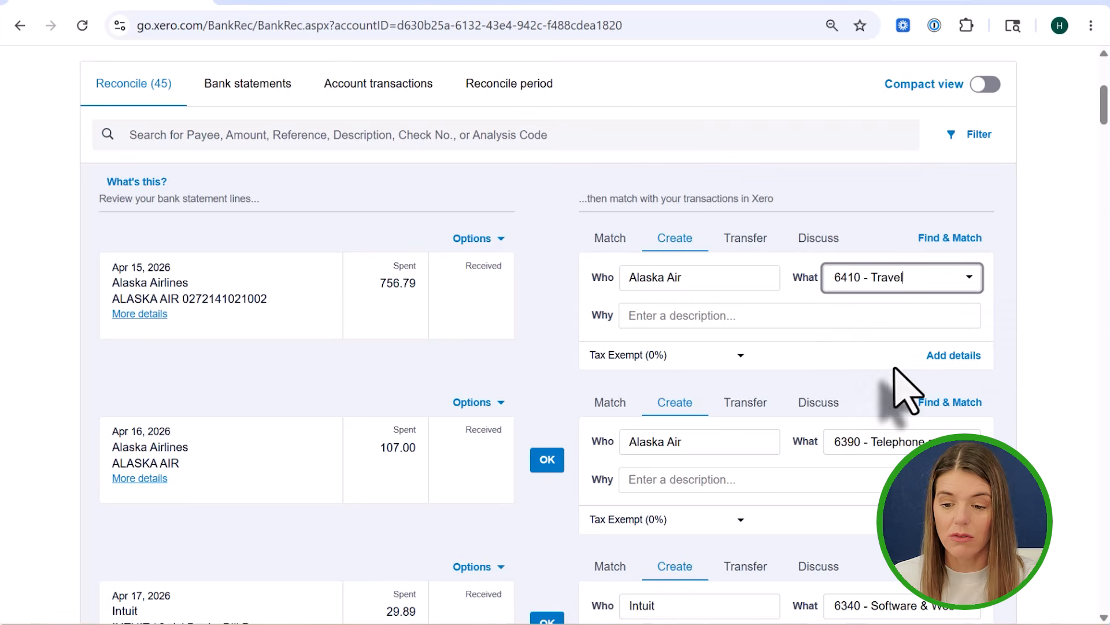
{"action": "left_click", "coordinate": [548, 295]}
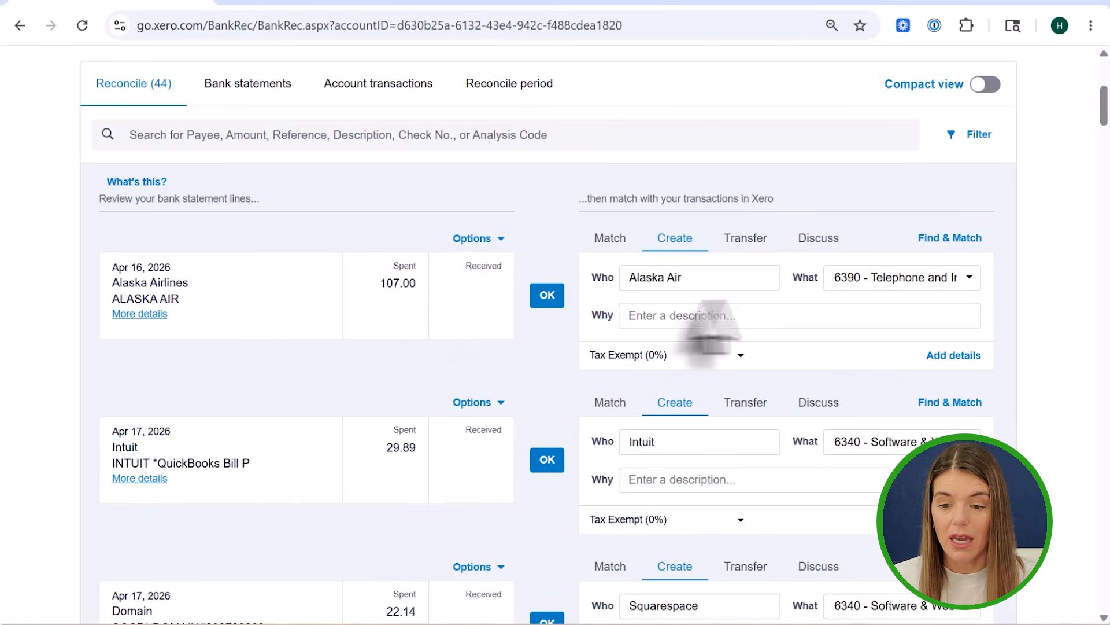
- Categorize the Apr 16 Alaska Airlines line to account 6410 - Travel and reconcile it
{"action": "left_click", "coordinate": [905, 284]}
{"action": "type", "text": "trav"}
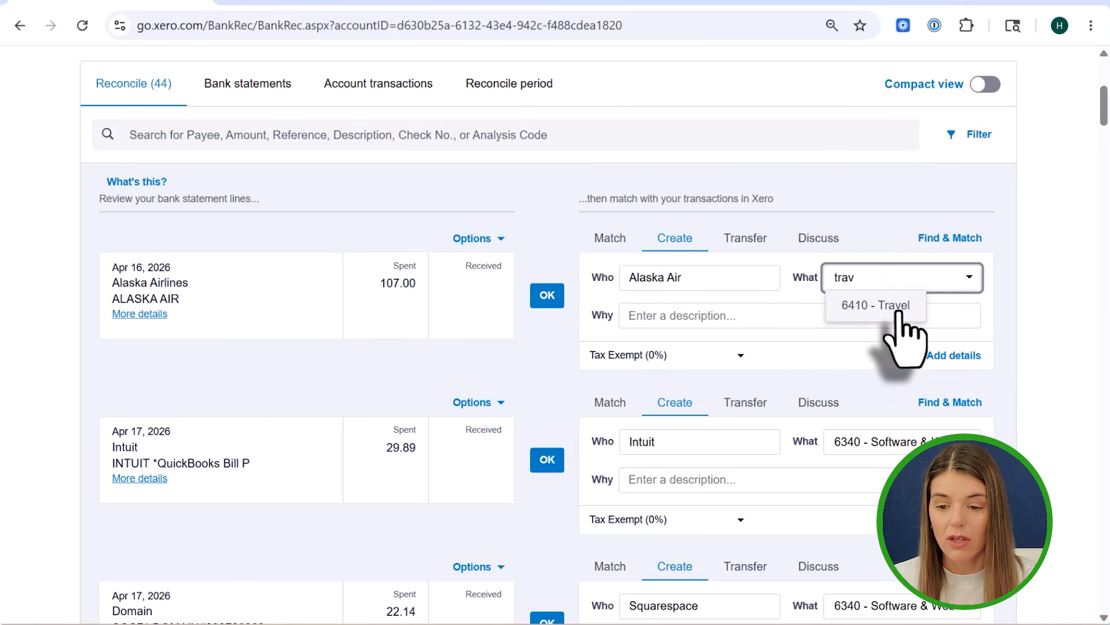
{"action": "left_click", "coordinate": [898, 307]}
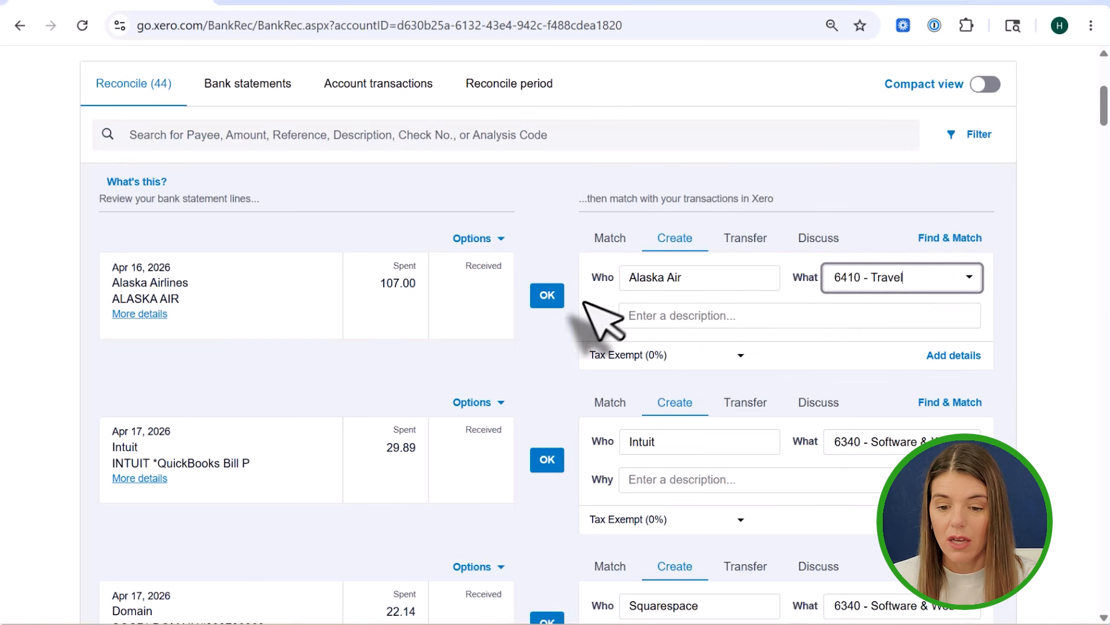
{"action": "left_click", "coordinate": [547, 296]}
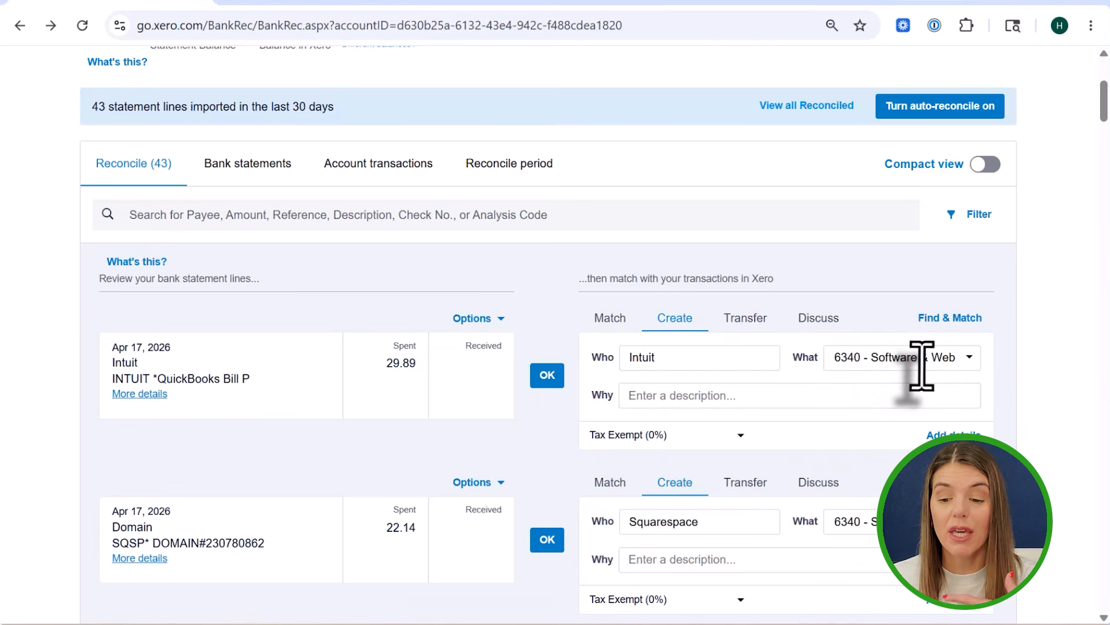
- Check which extra options are available for the Apr 17 Intuit statement line
{"action": "scroll", "coordinate": [920, 365], "scroll_direction": "up", "scroll_amount": 2}
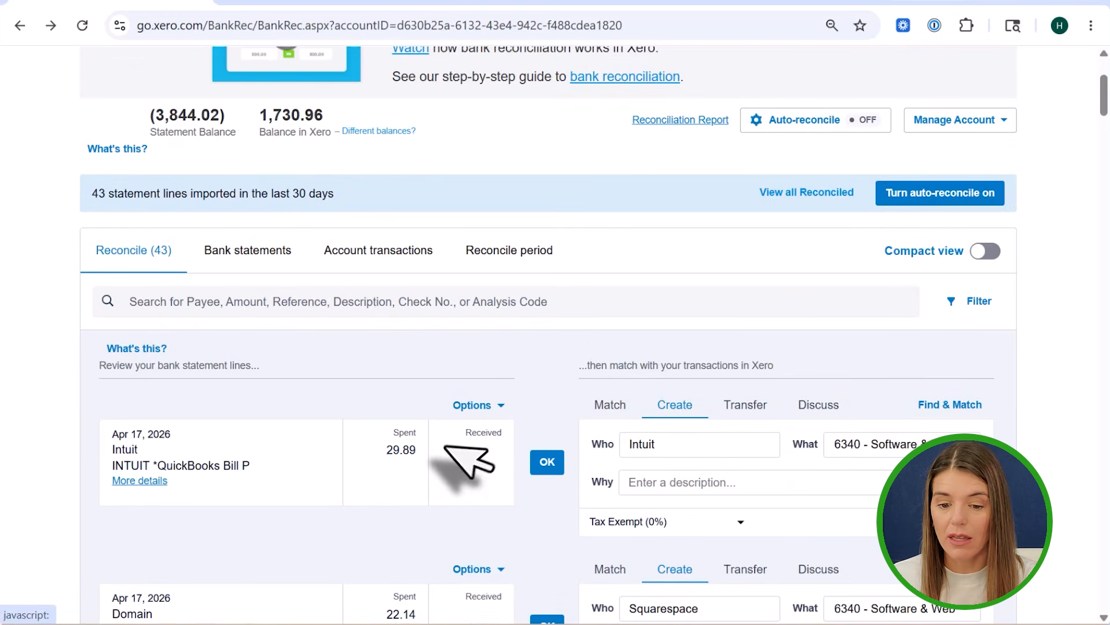
{"action": "left_click", "coordinate": [474, 406]}
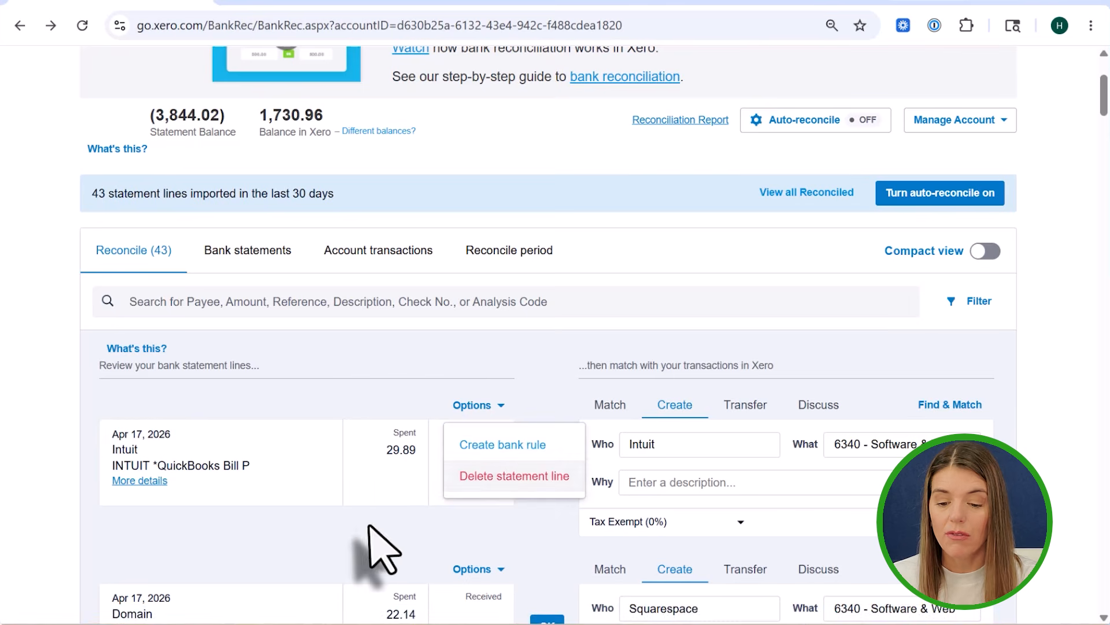
{"action": "left_click", "coordinate": [488, 408]}
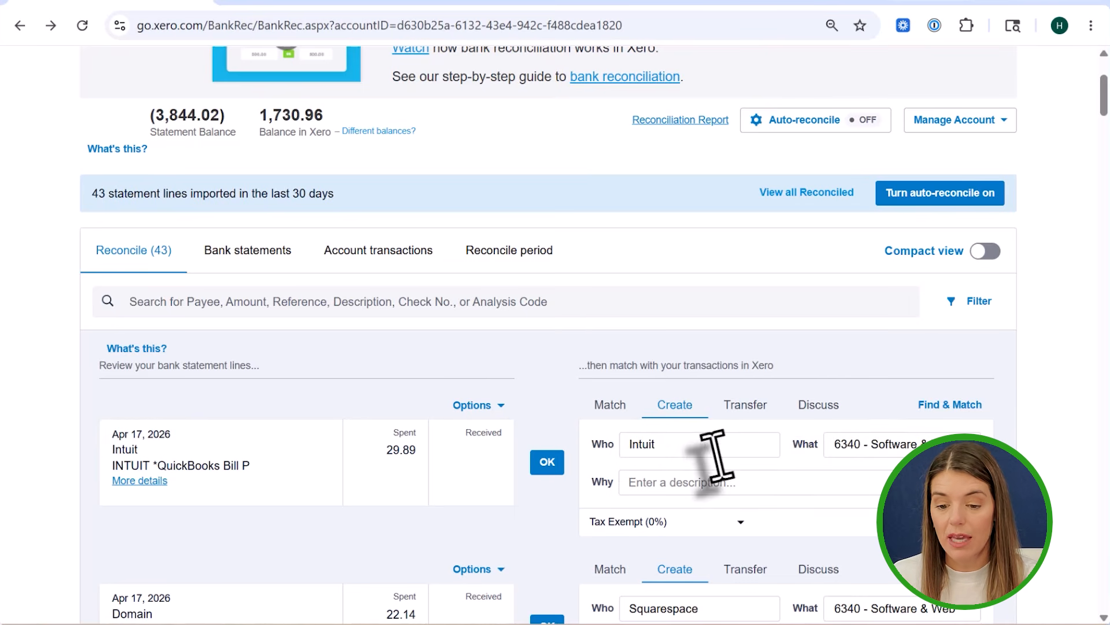
- Try to reconcile the Apr 17 Intuit line with its contact removed, and return to the items to reconcile
{"action": "left_click_drag", "start_coordinate": [712, 452], "coordinate": [594, 454]}
{"action": "key", "text": "BackSpace"}
{"action": "left_click", "coordinate": [664, 485]}
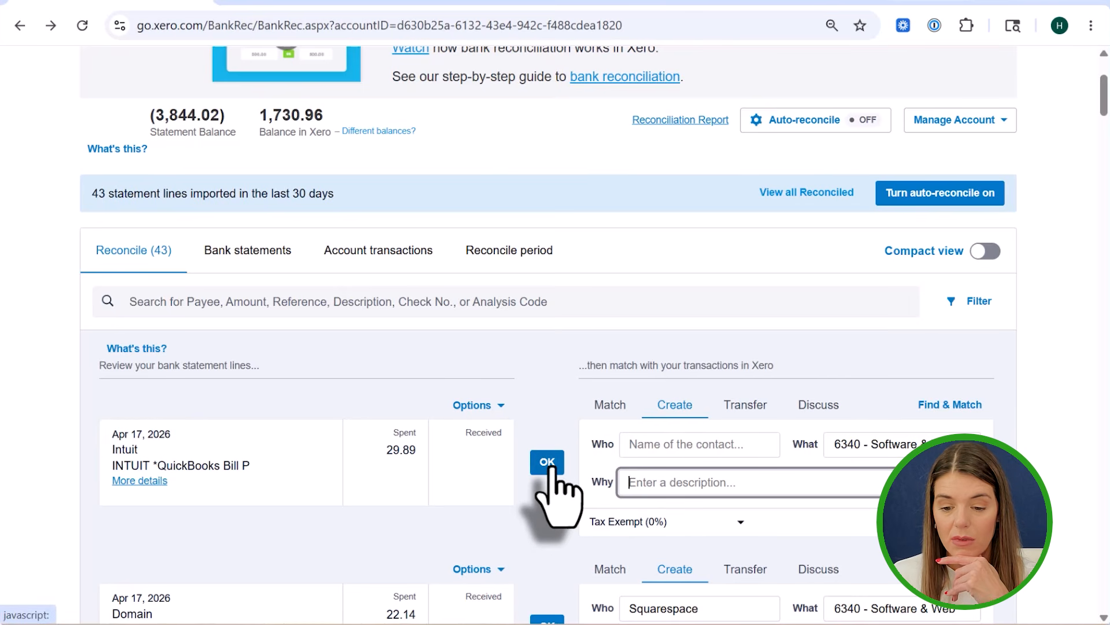
{"action": "left_click", "coordinate": [552, 467]}
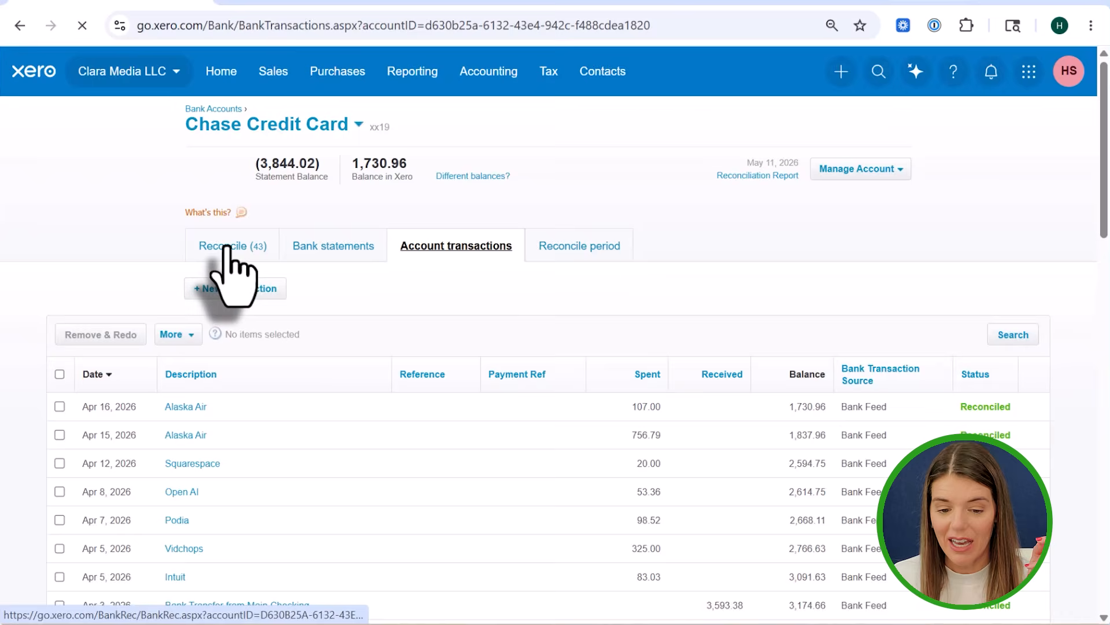
{"action": "left_click", "coordinate": [238, 249]}
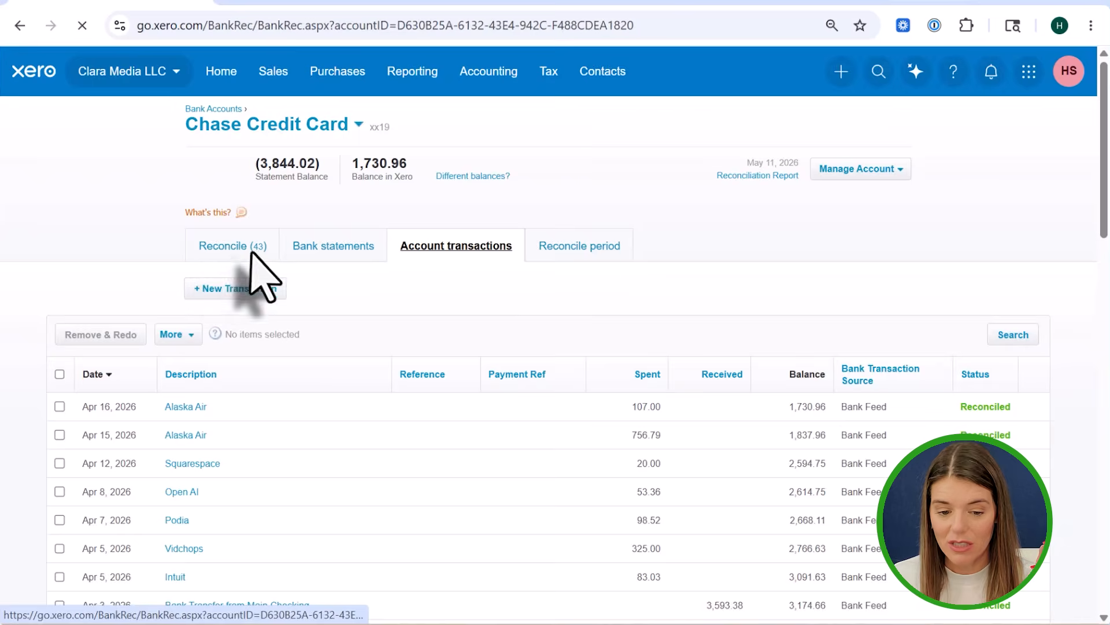
- Clear the Intuit line's contact again and retry reconciling it with no contact or description
{"action": "scroll", "coordinate": [578, 476], "scroll_direction": "down", "scroll_amount": 6}
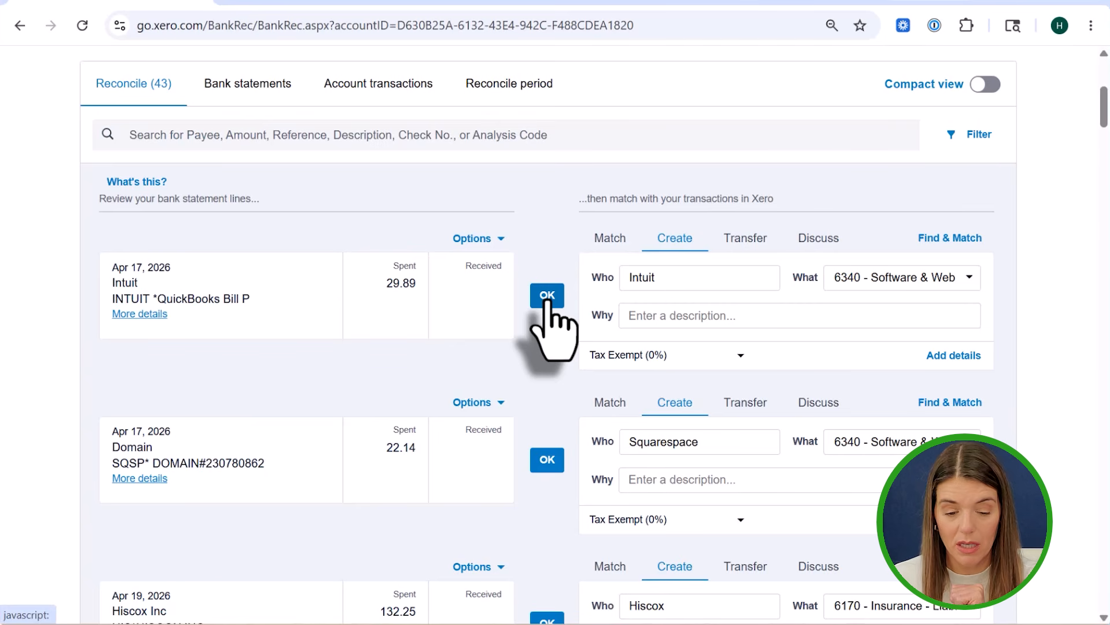
{"action": "left_click", "coordinate": [625, 278]}
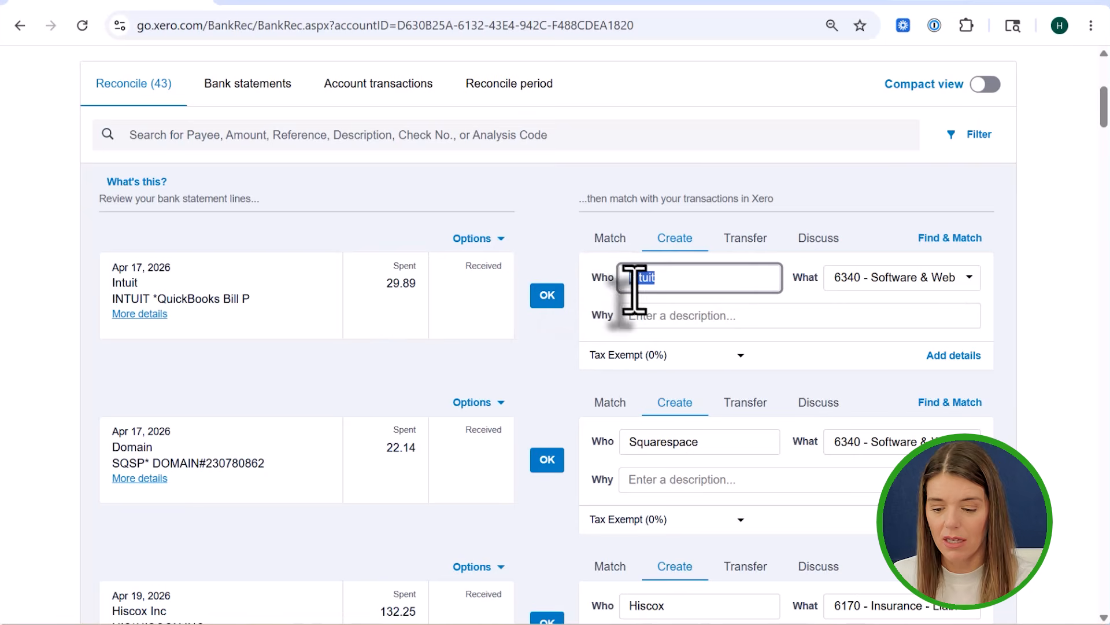
{"action": "key", "text": "BackSpace"}
{"action": "left_click", "coordinate": [657, 315]}
{"action": "left_click", "coordinate": [552, 295]}
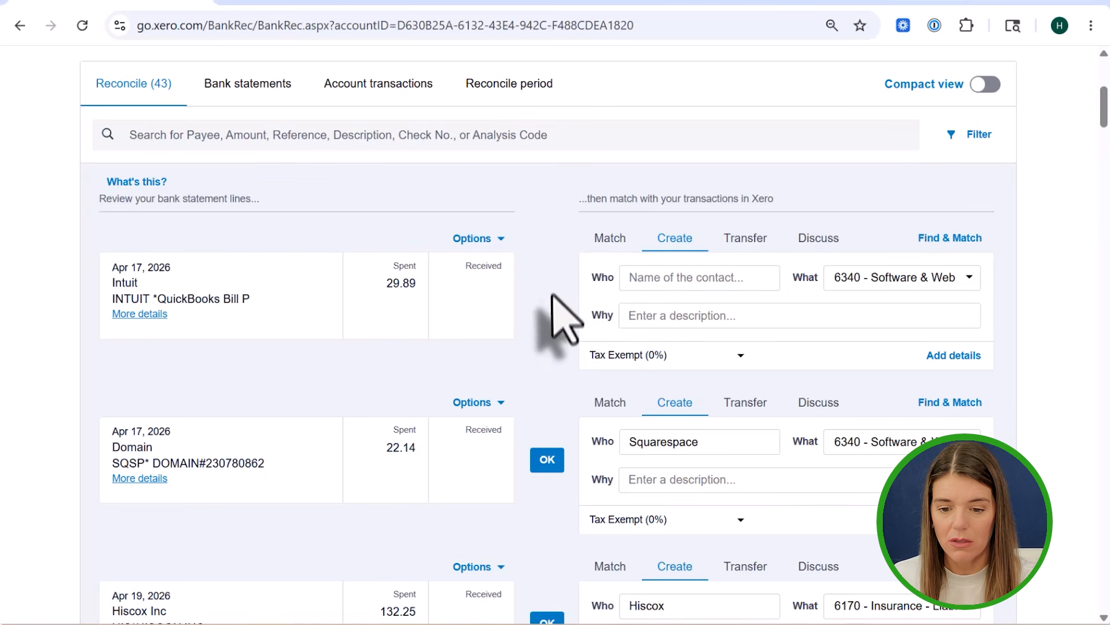
- Assign the existing contact Intuit to the Apr 17 Intuit line and reconcile it
{"action": "left_click", "coordinate": [671, 281]}
{"action": "type", "text": "Intui"}
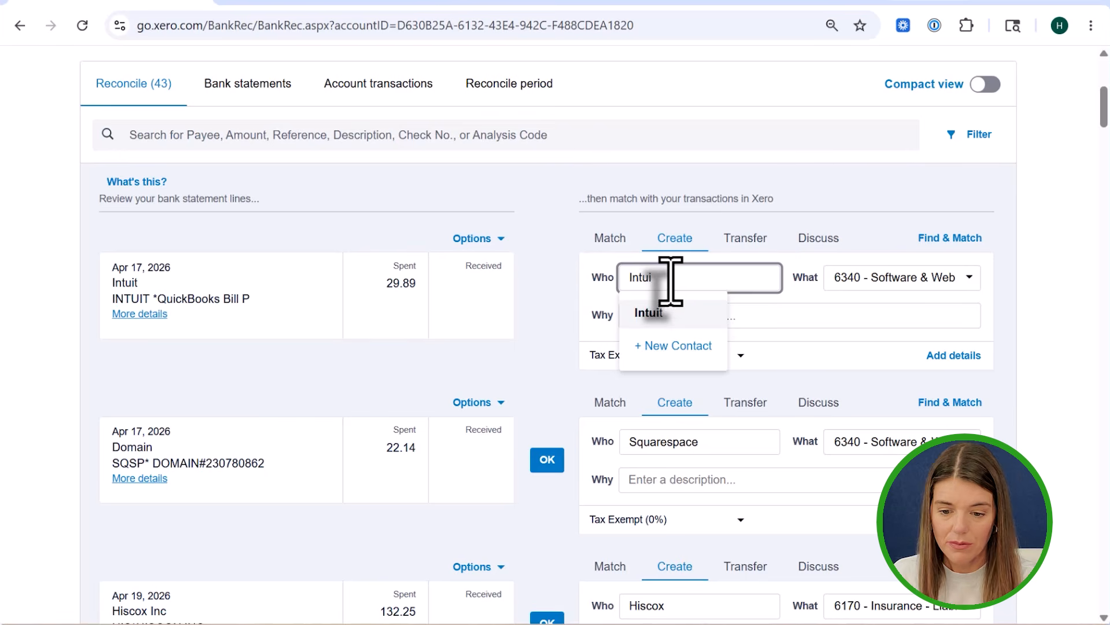
{"action": "type", "text": "t"}
{"action": "left_click", "coordinate": [649, 314]}
{"action": "left_click", "coordinate": [545, 296]}
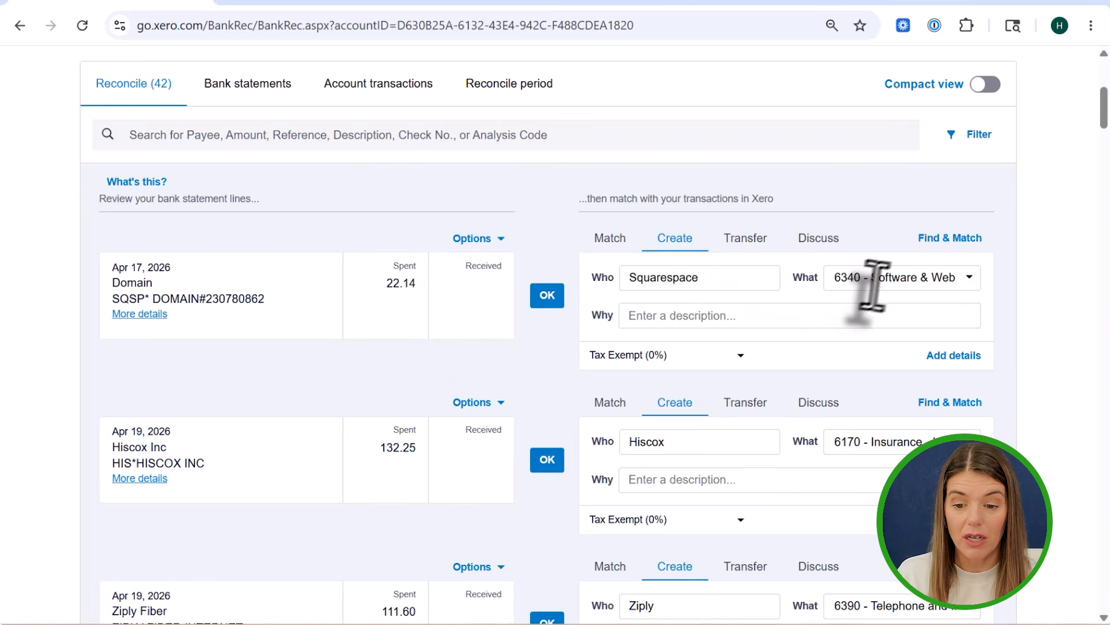
- Reconcile the Apr 17 Domain, Apr 19 Hiscox Inc and Apr 19 Ziply Fiber lines with their suggested contacts and accounts
{"action": "left_click", "coordinate": [546, 296]}
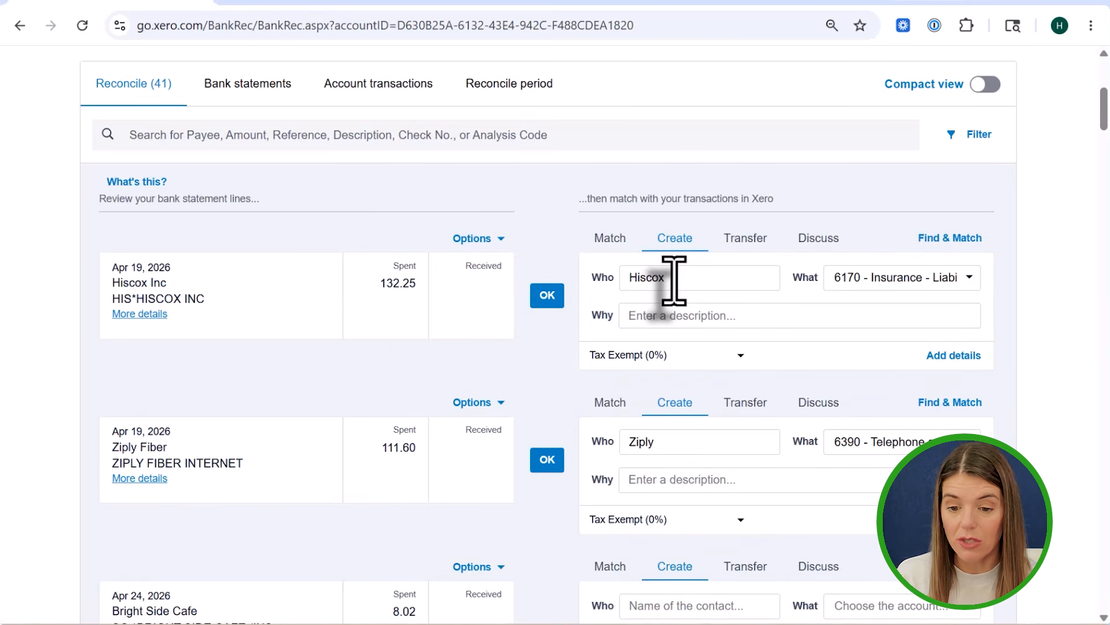
{"action": "left_click", "coordinate": [547, 296]}
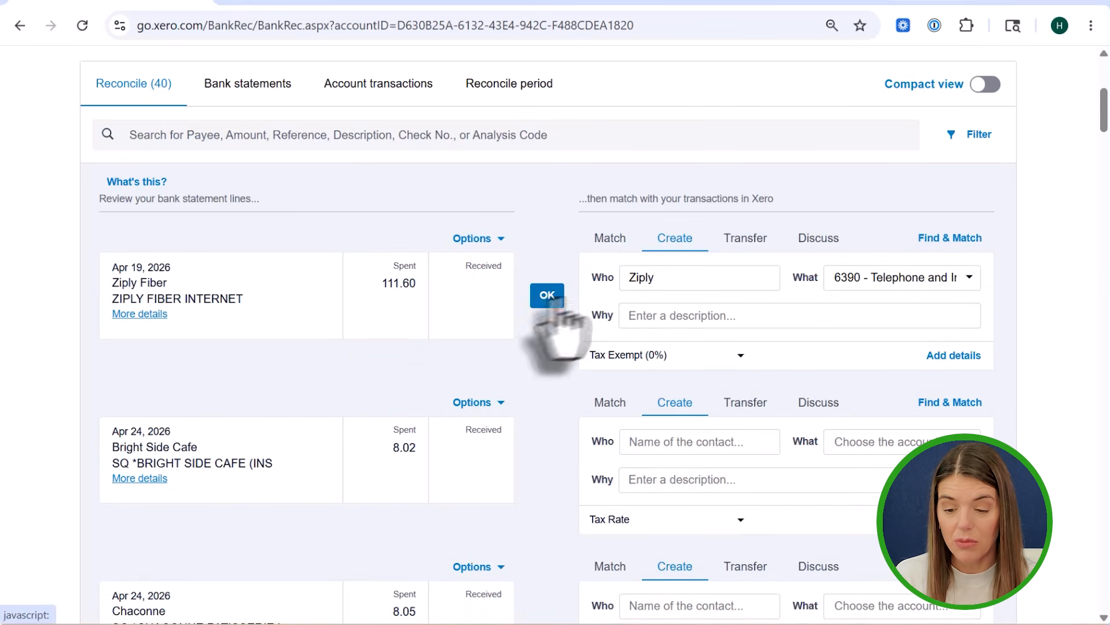
{"action": "left_click", "coordinate": [547, 295]}
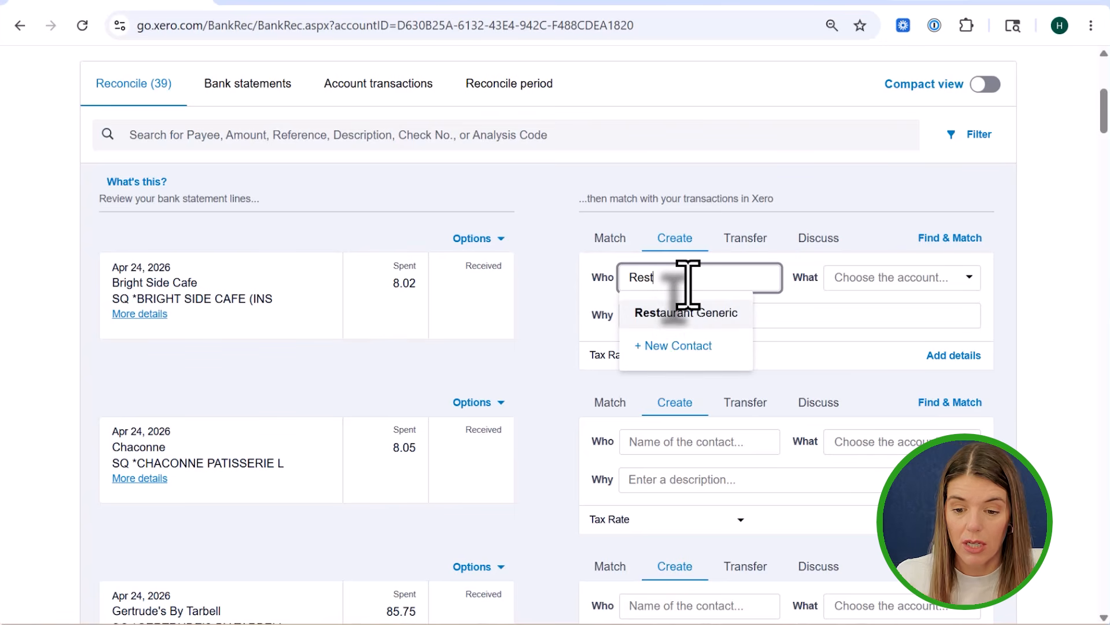
- Assign the Apr 24 Bright Side Cafe line to contact Restaurant Generic and account 6230 - Meals, and reconcile it
{"action": "left_click", "coordinate": [684, 312]}
{"action": "left_click", "coordinate": [882, 281]}
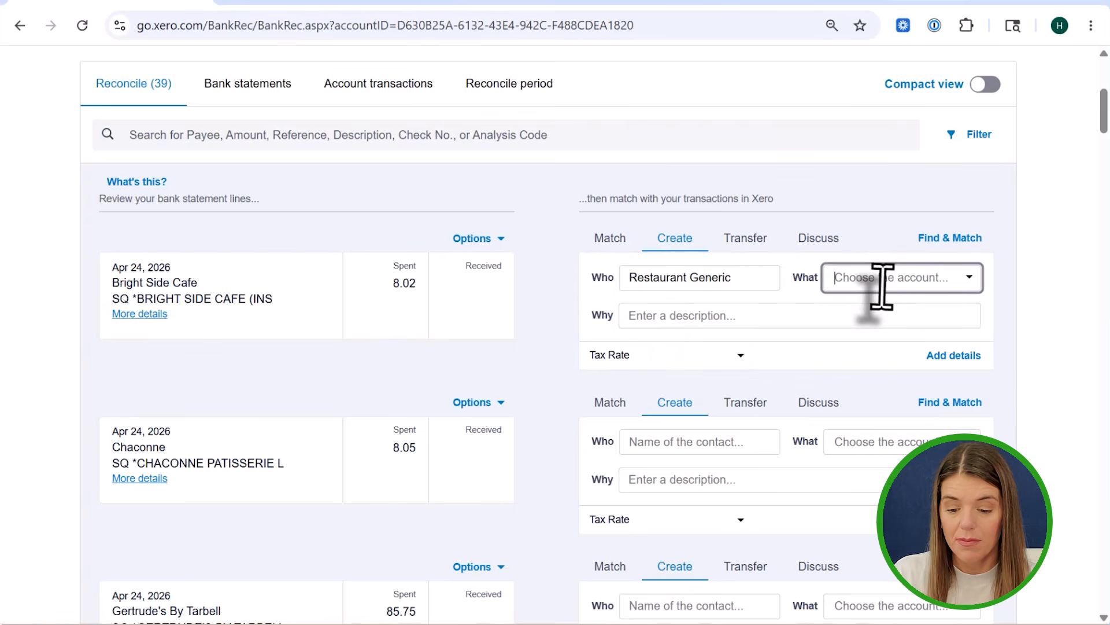
{"action": "type", "text": "meal"}
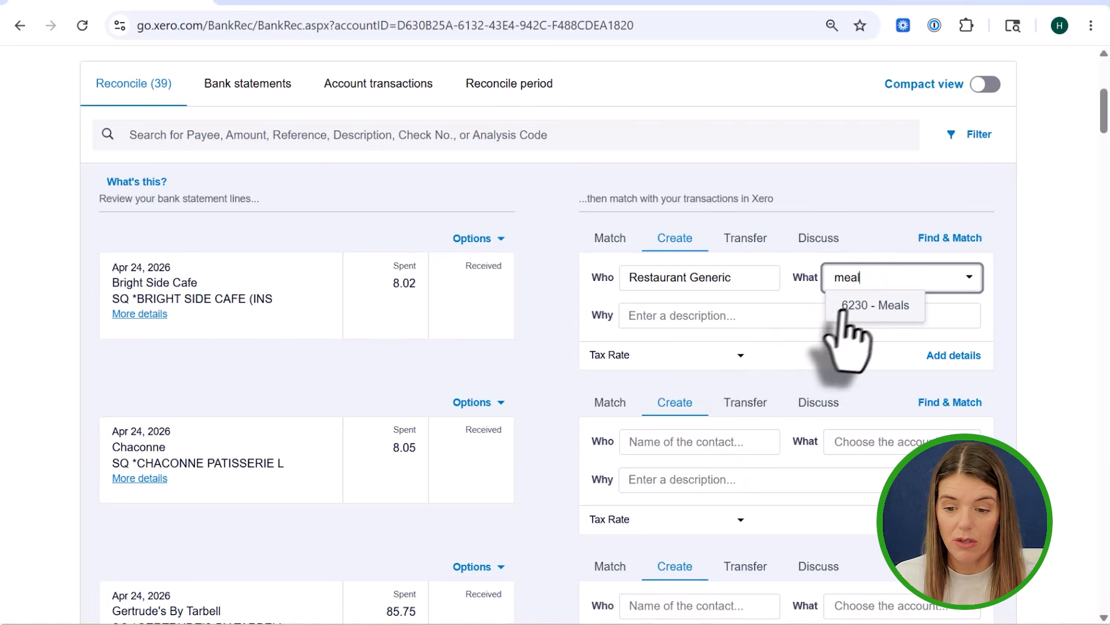
{"action": "left_click", "coordinate": [857, 305]}
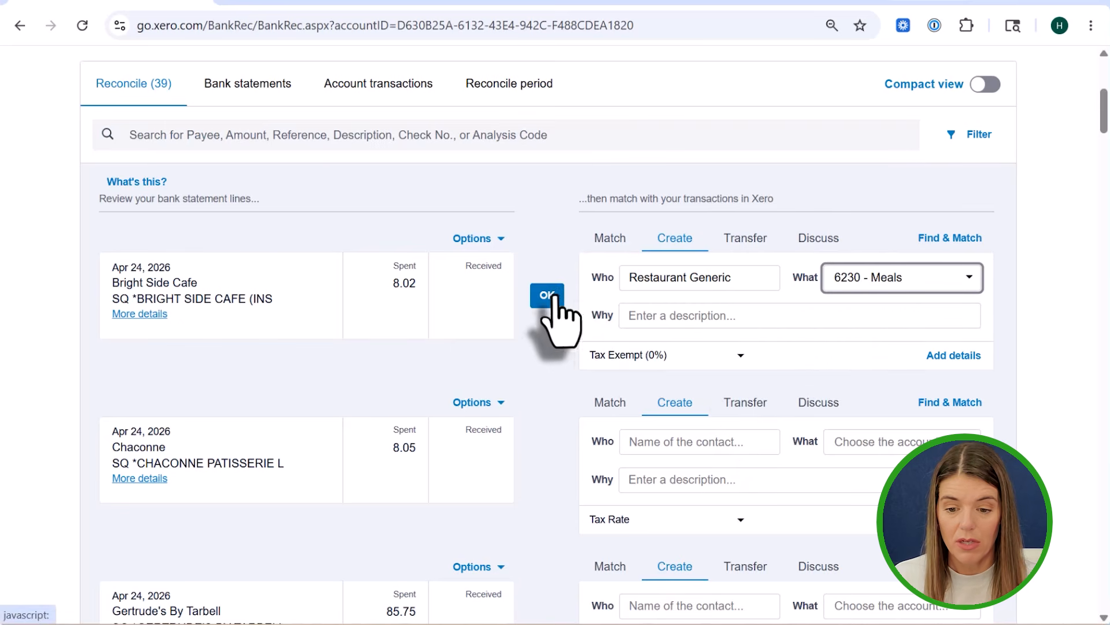
{"action": "left_click", "coordinate": [547, 296]}
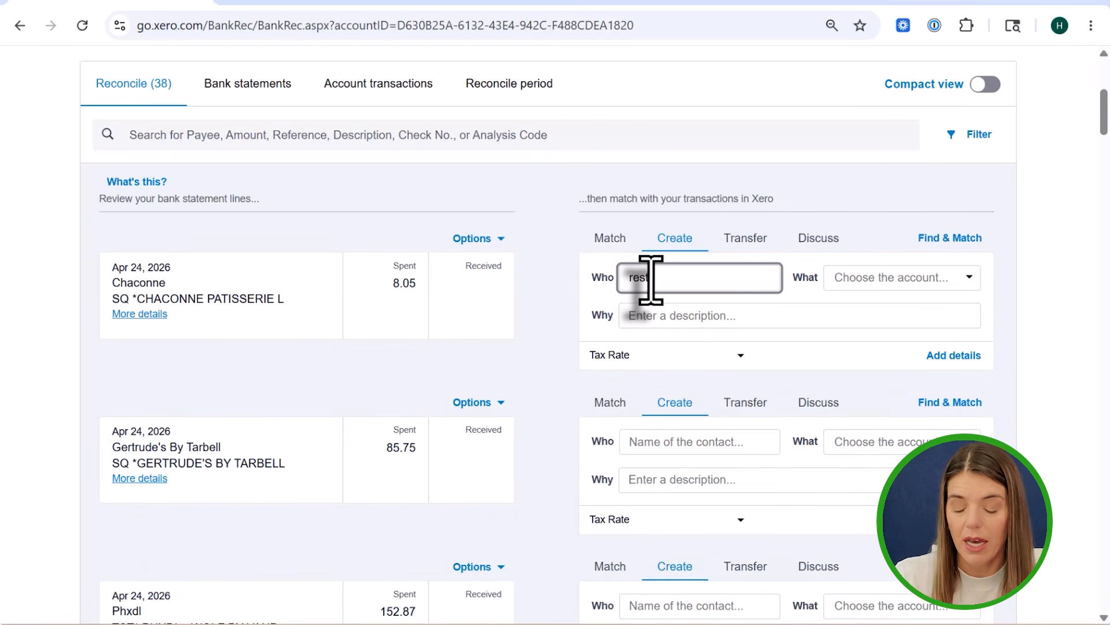
- Assign the Apr 24 Chaconne line to contact Restaurant Generic and account 6410 - Travel, and reconcile it
{"action": "left_click", "coordinate": [665, 309]}
{"action": "left_click", "coordinate": [905, 277]}
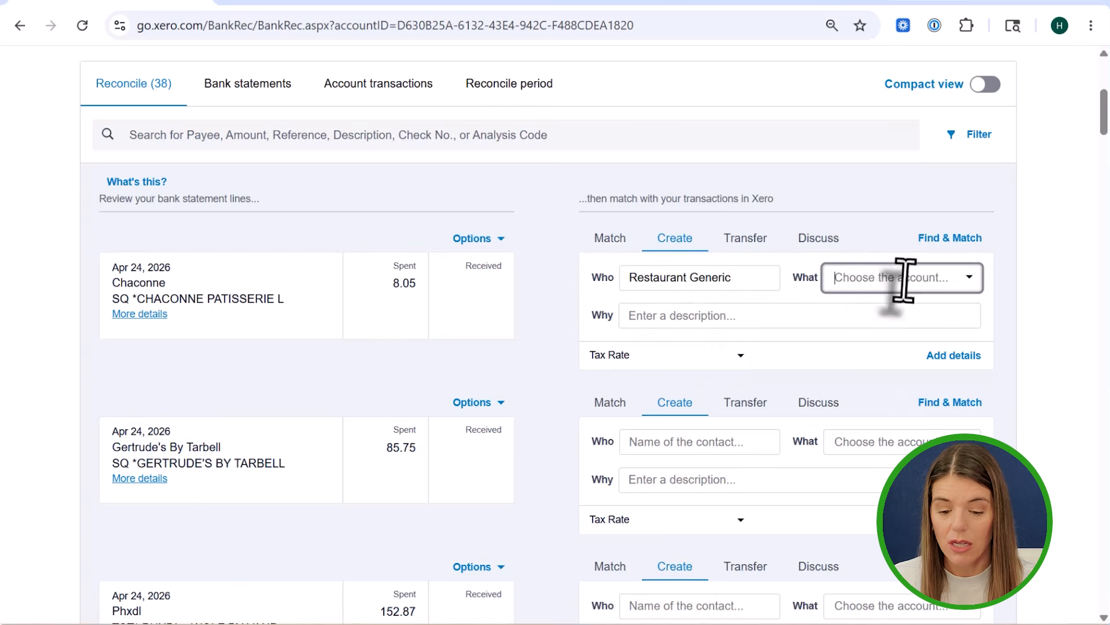
{"action": "type", "text": "tra"}
{"action": "left_click", "coordinate": [879, 365]}
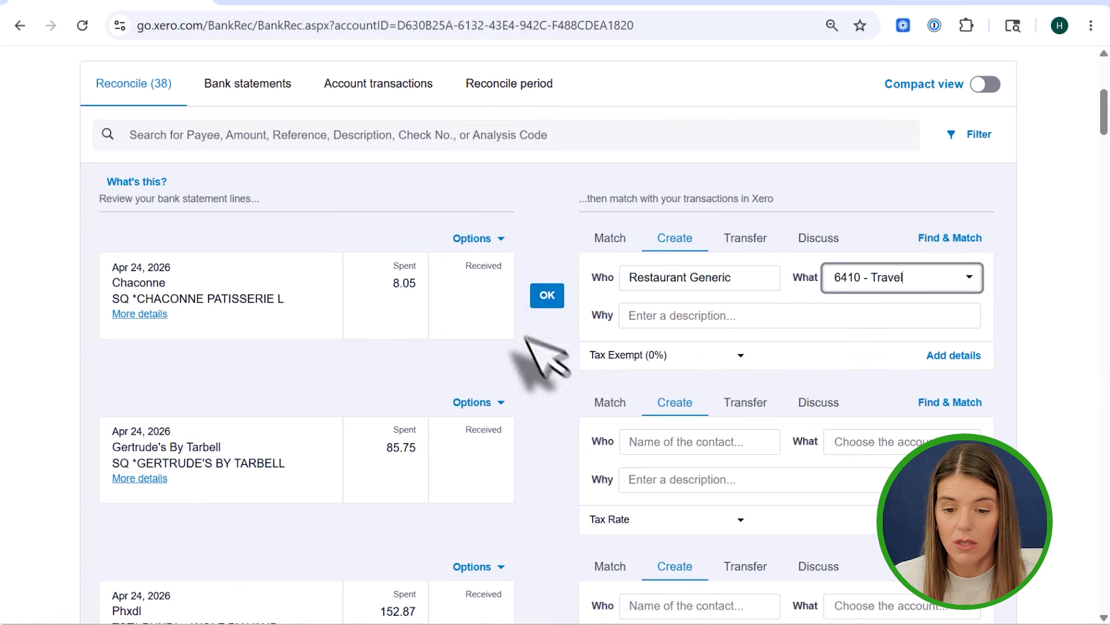
{"action": "left_click", "coordinate": [547, 296]}
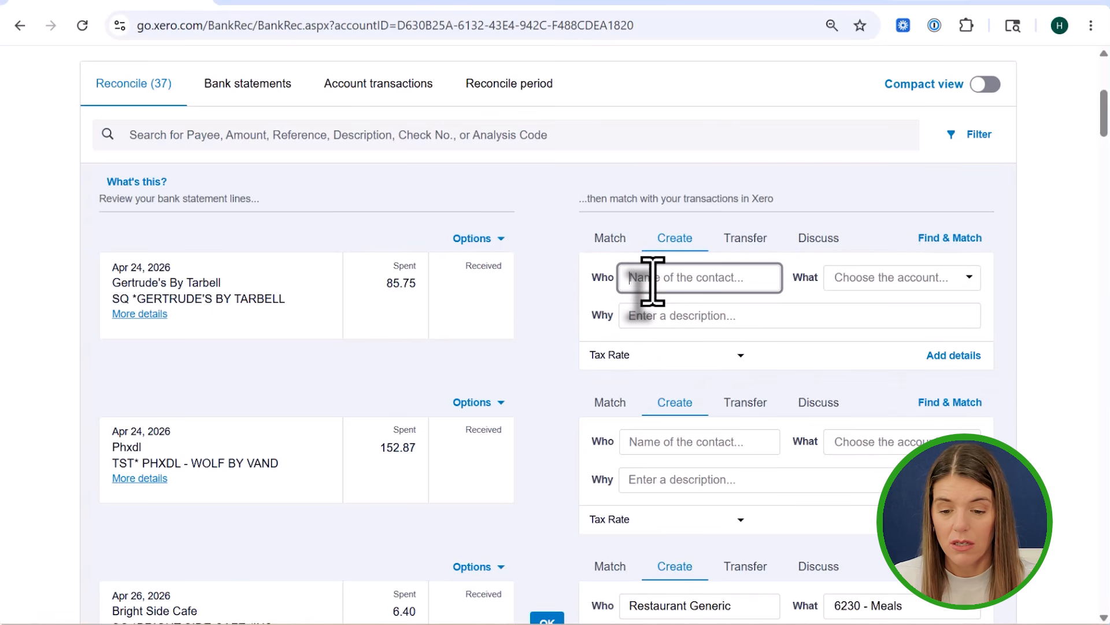
- Assign the existing contact Restaurant Generic to the Apr 24 Gertrude's By Tarbell line
{"action": "left_click", "coordinate": [664, 316]}
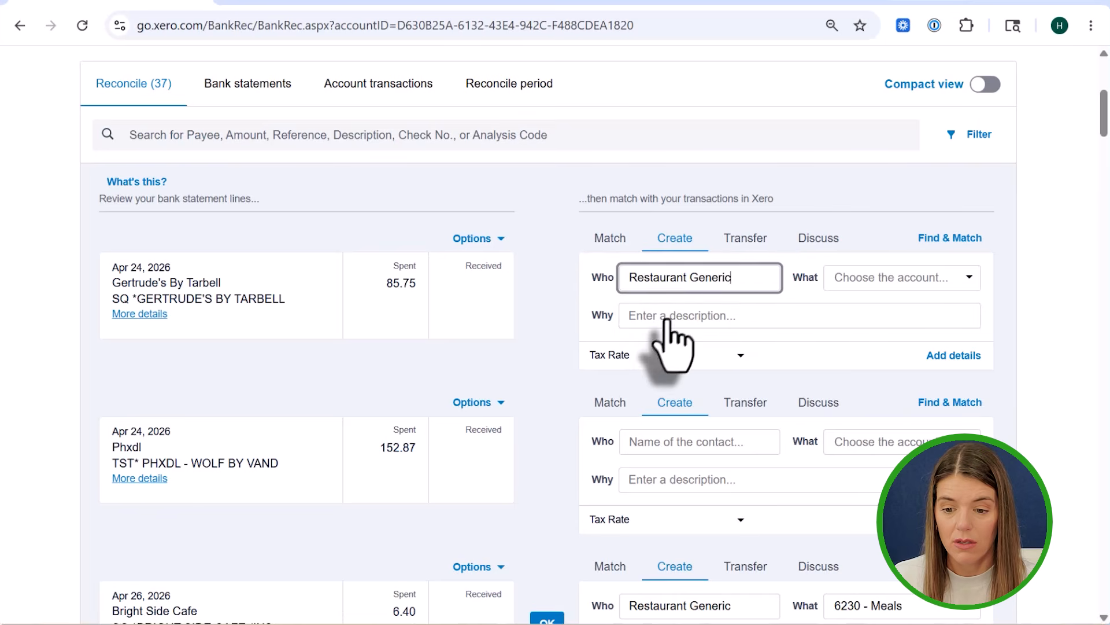
{"action": "left_click", "coordinate": [848, 283]}
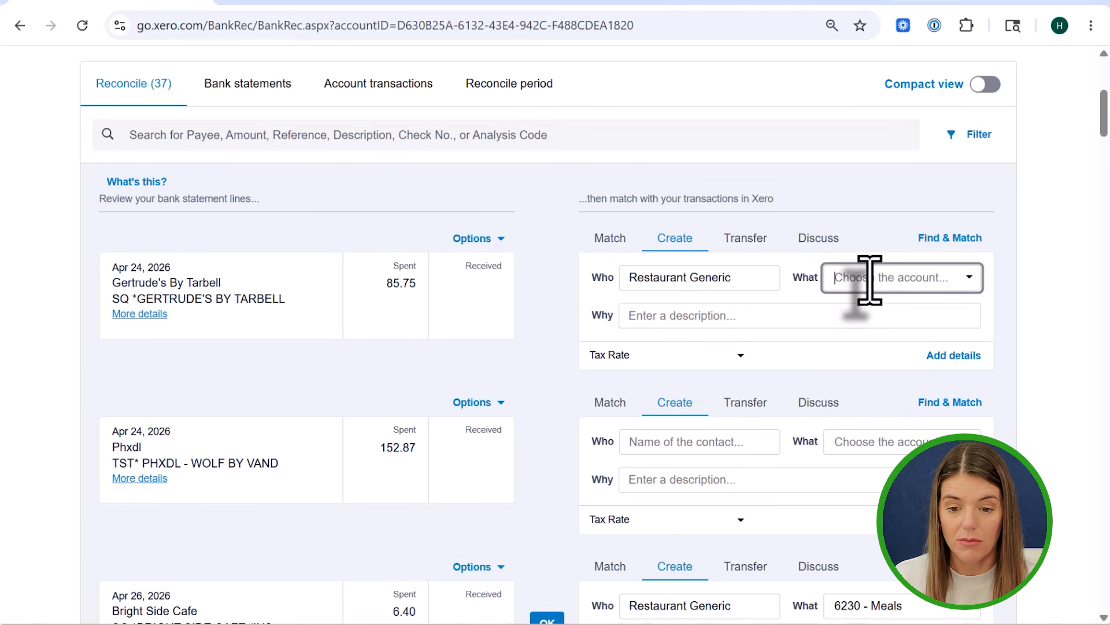
- Open the detailed entry form for the Gertrude's By Tarbell line to examine its related files and statement details, and close it without saving
{"action": "left_click", "coordinate": [965, 362]}
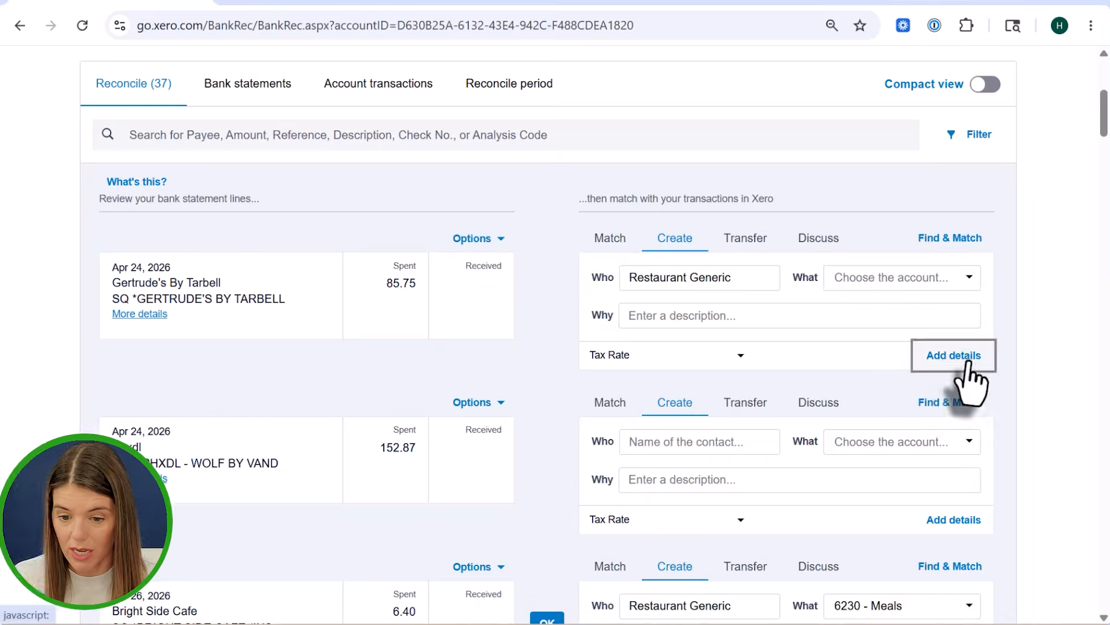
{"action": "scroll", "coordinate": [816, 422], "scroll_direction": "down", "scroll_amount": 2}
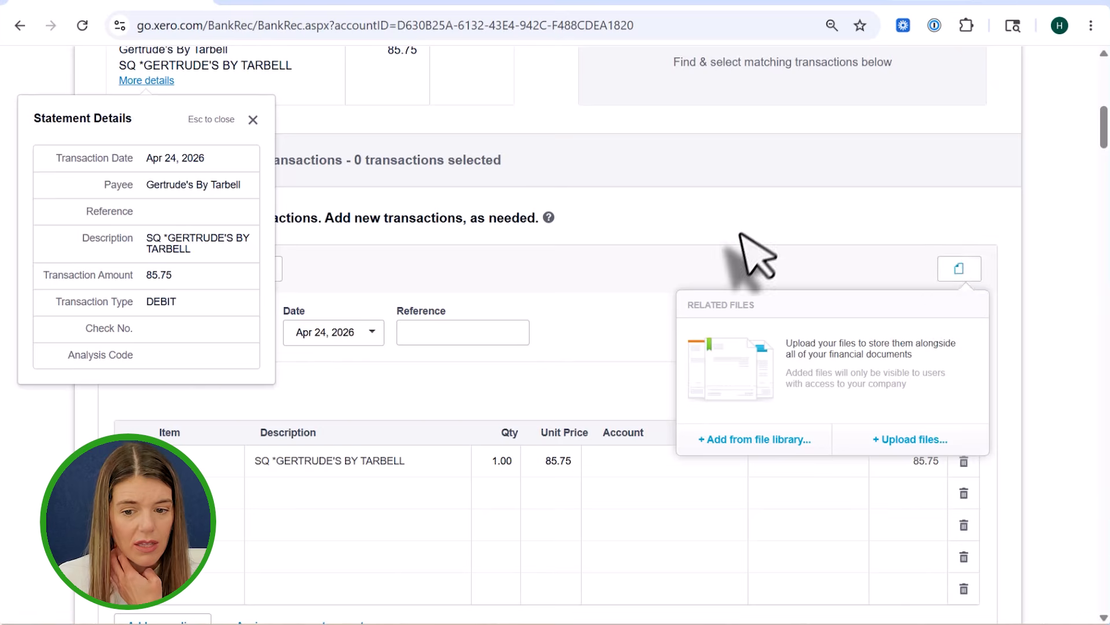
{"action": "scroll", "coordinate": [743, 249], "scroll_direction": "up", "scroll_amount": 5}
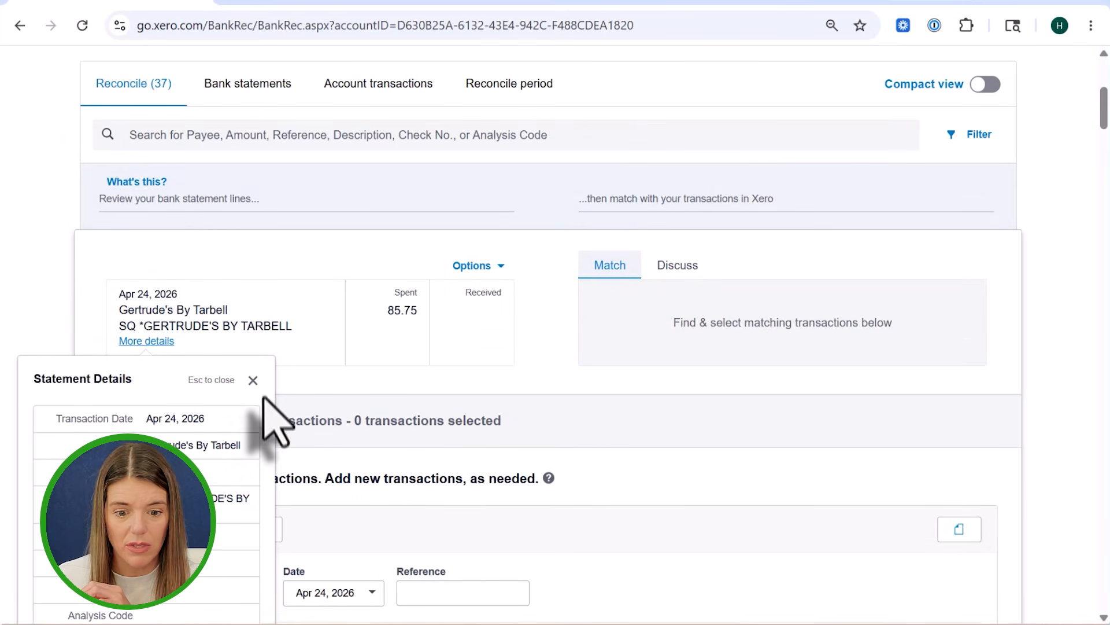
{"action": "left_click", "coordinate": [252, 380]}
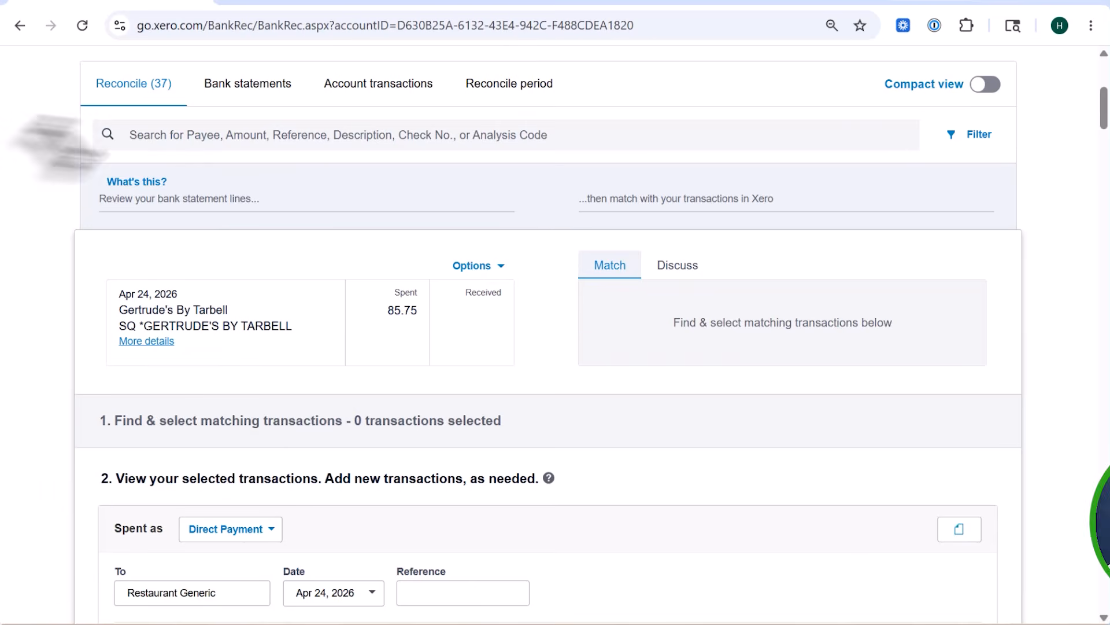
{"action": "scroll", "coordinate": [555, 312], "scroll_direction": "down", "scroll_amount": 12}
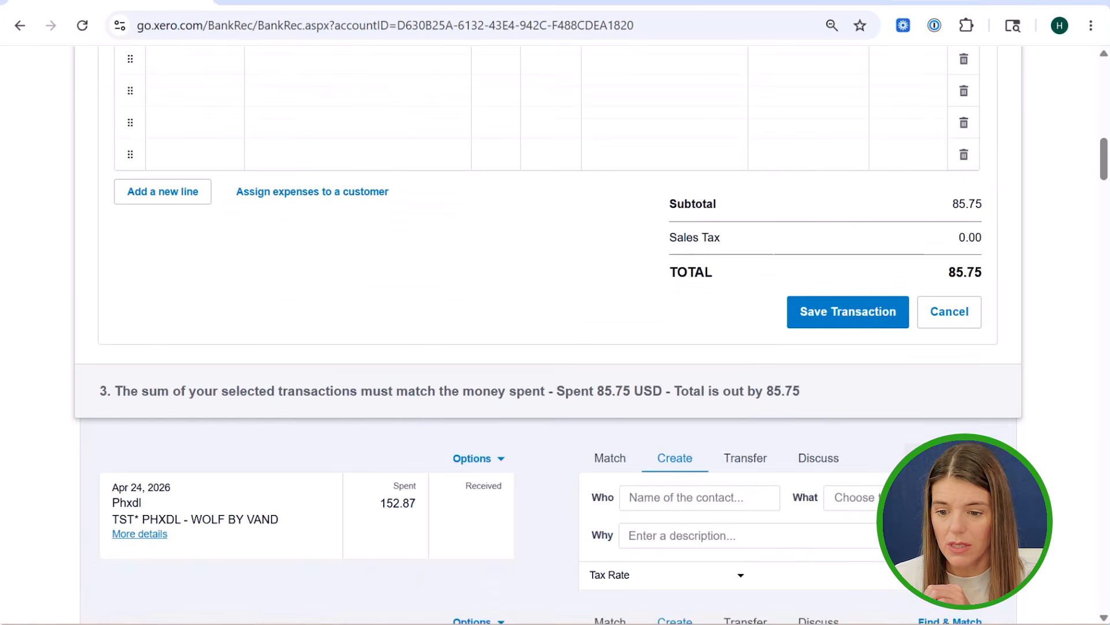
{"action": "left_click", "coordinate": [956, 335]}
{"action": "scroll", "coordinate": [958, 376], "scroll_direction": "up", "scroll_amount": 12}
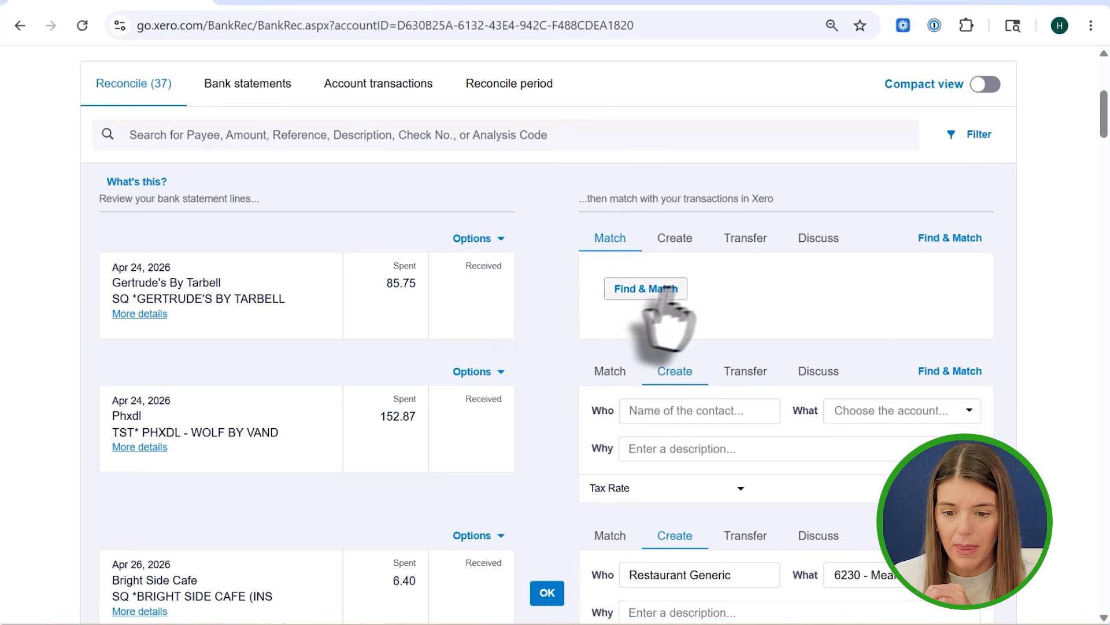
- Create a transaction for the Gertrude's By Tarbell line with account 6230 - Meals, and reconcile it
{"action": "left_click", "coordinate": [675, 237]}
{"action": "left_click", "coordinate": [876, 279]}
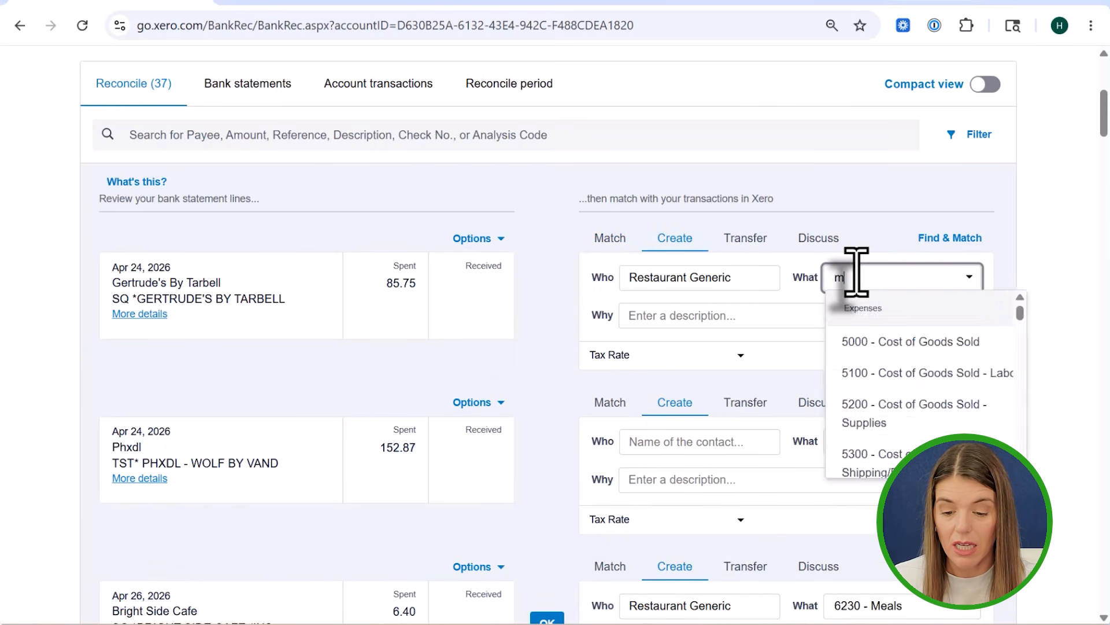
{"action": "type", "text": "meal"}
{"action": "left_click", "coordinate": [868, 305]}
{"action": "left_click", "coordinate": [546, 295]}
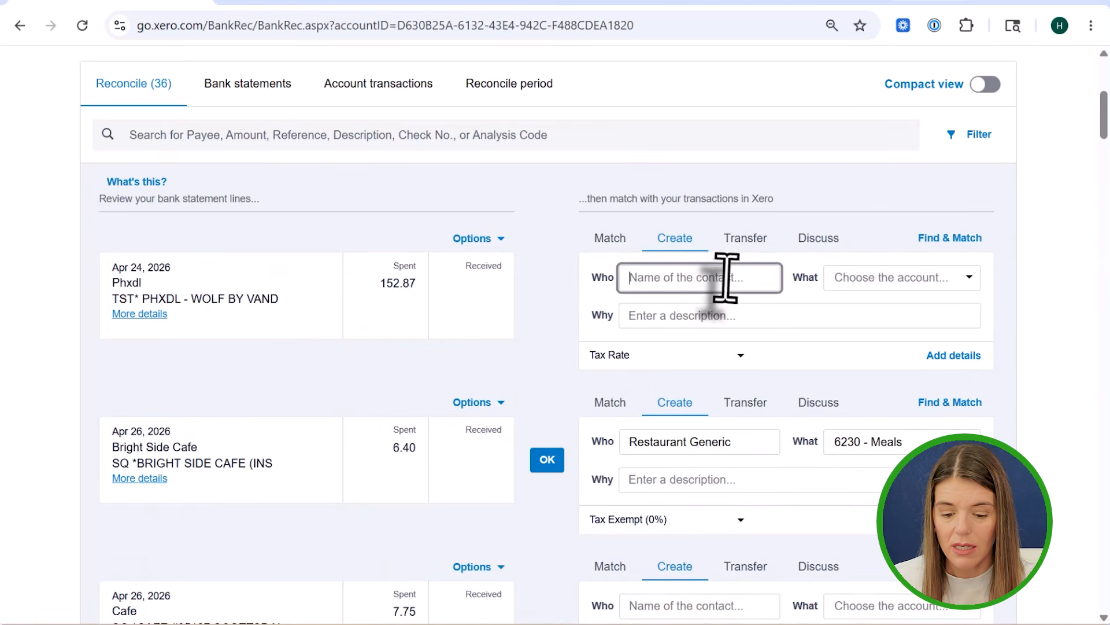
- Reconcile the Apr 24 Phxdl line with contact Restaurant Generic and account 6230 - Meals, and the Apr 26 Bright Side Cafe line as suggested
{"action": "left_click", "coordinate": [726, 283]}
{"action": "type", "text": "rest"}
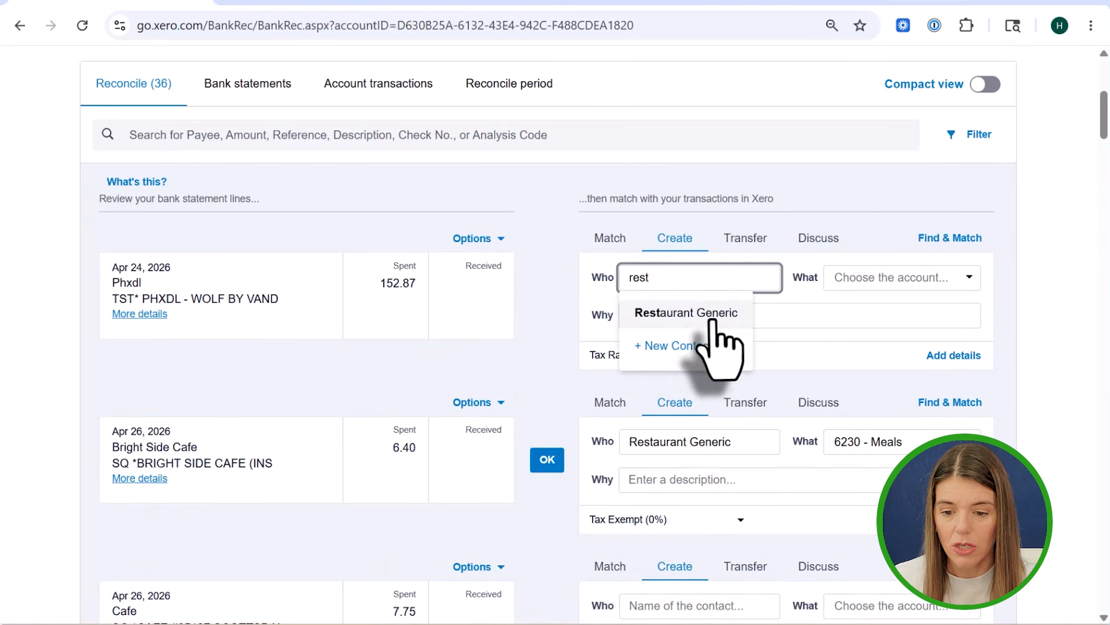
{"action": "left_click", "coordinate": [709, 315]}
{"action": "left_click", "coordinate": [902, 278]}
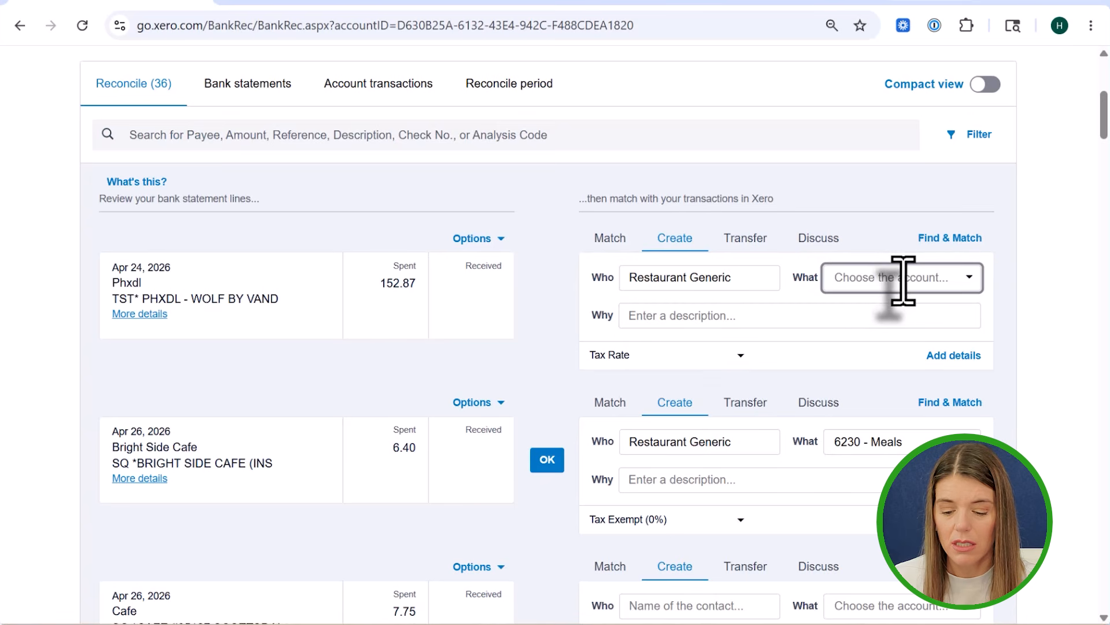
{"action": "type", "text": "meal"}
{"action": "left_click", "coordinate": [877, 303]}
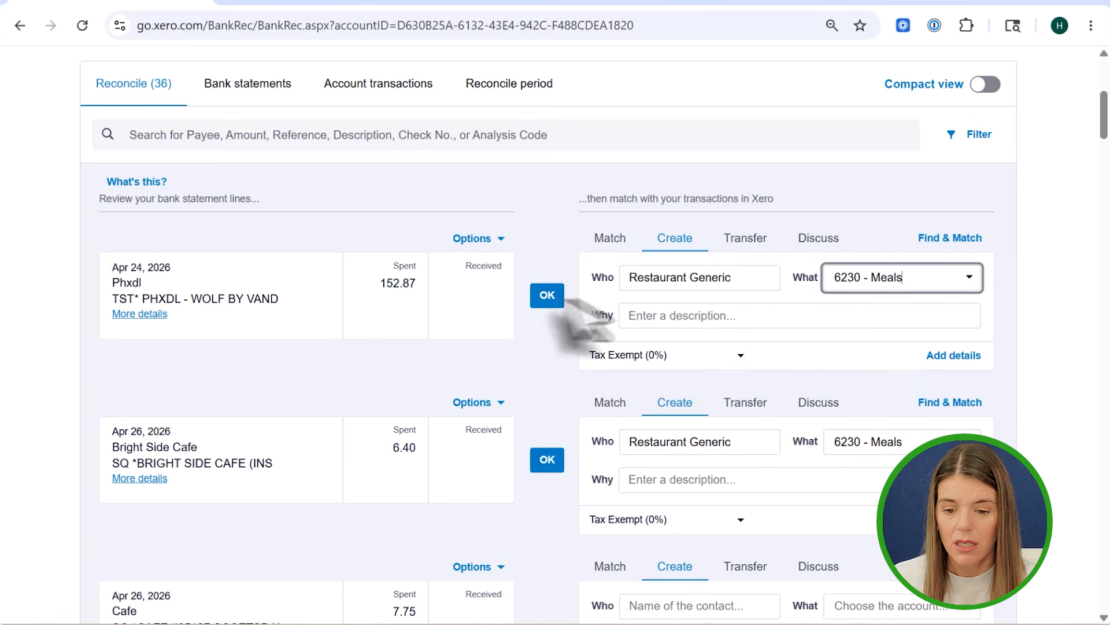
{"action": "left_click", "coordinate": [547, 295]}
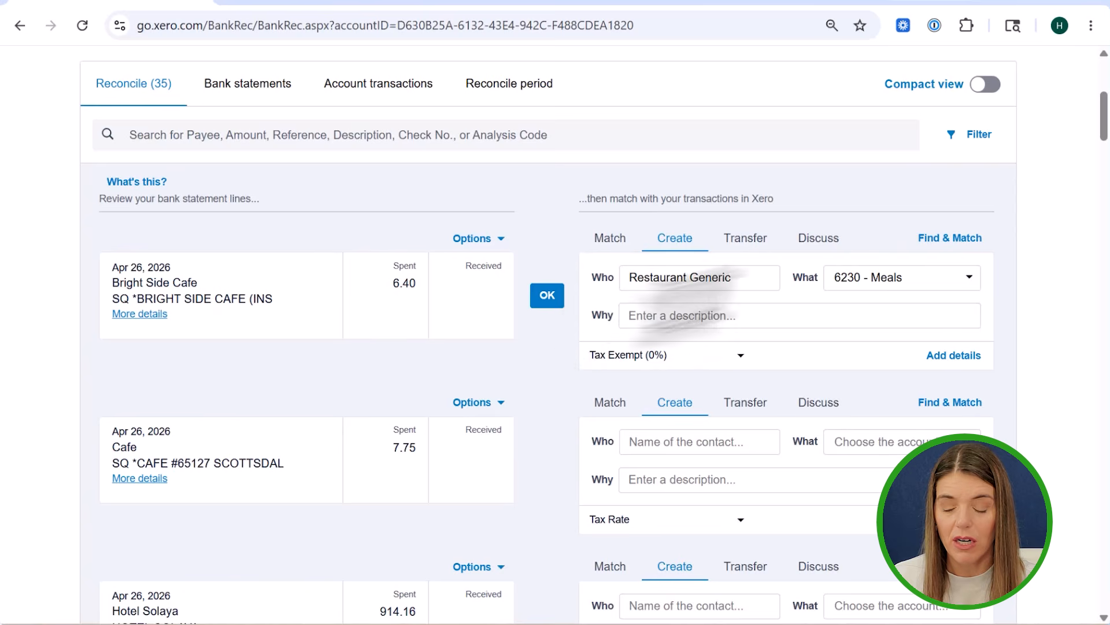
{"action": "left_click", "coordinate": [547, 295]}
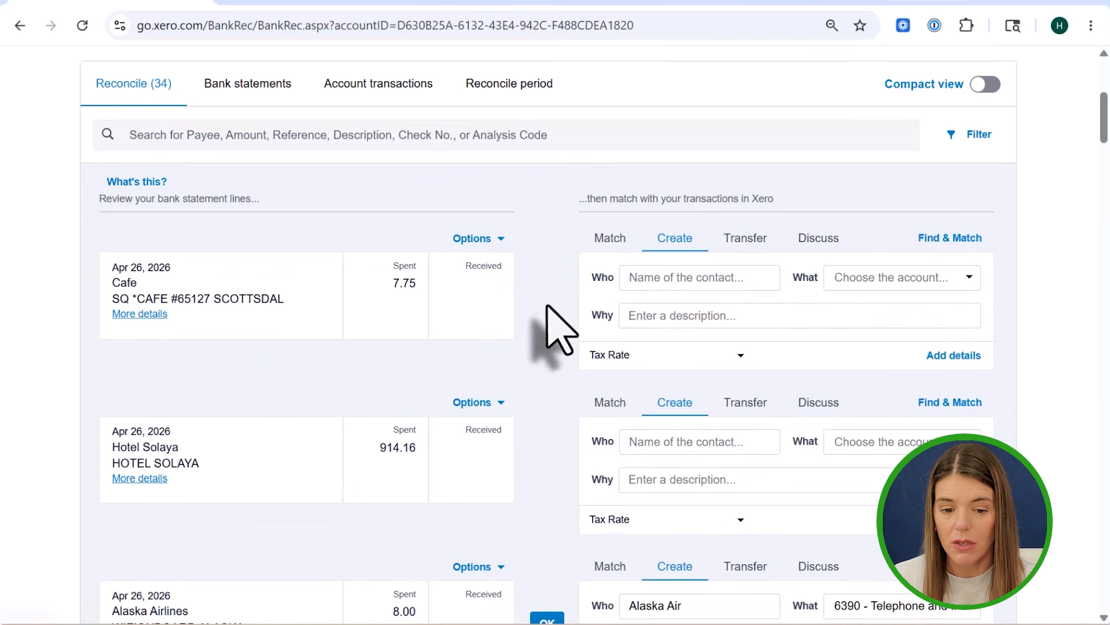
- Assign the Apr 26 Cafe line to contact Restaurant Generic and account 6410 - Travel, and reconcile it
{"action": "left_click", "coordinate": [640, 277]}
{"action": "type", "text": "re"}
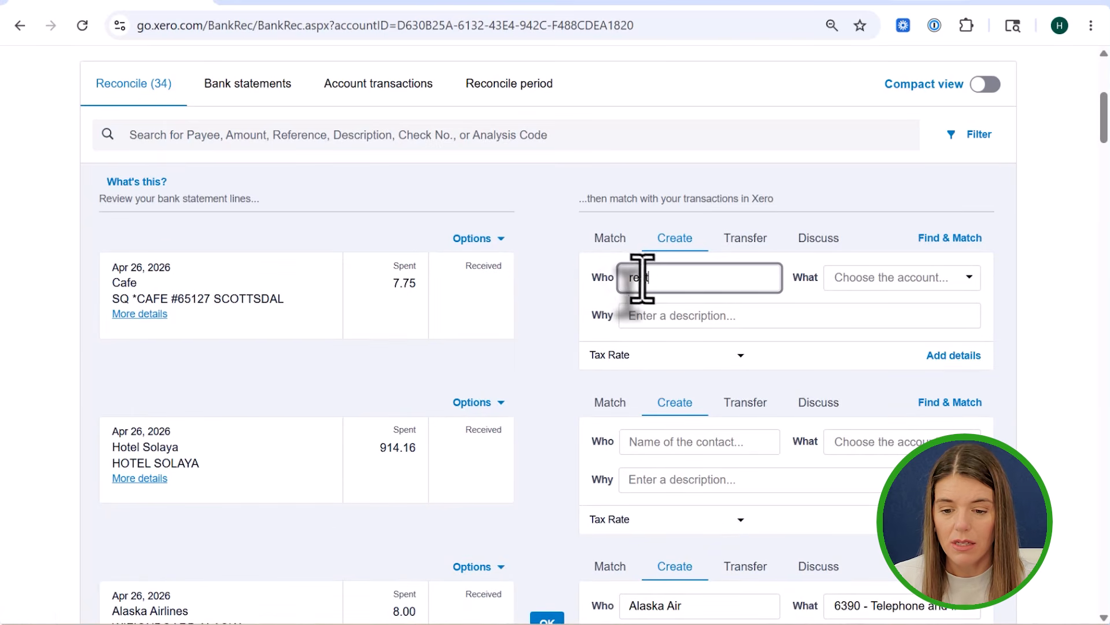
{"action": "type", "text": "st"}
{"action": "left_click", "coordinate": [686, 315]}
{"action": "left_click", "coordinate": [838, 278]}
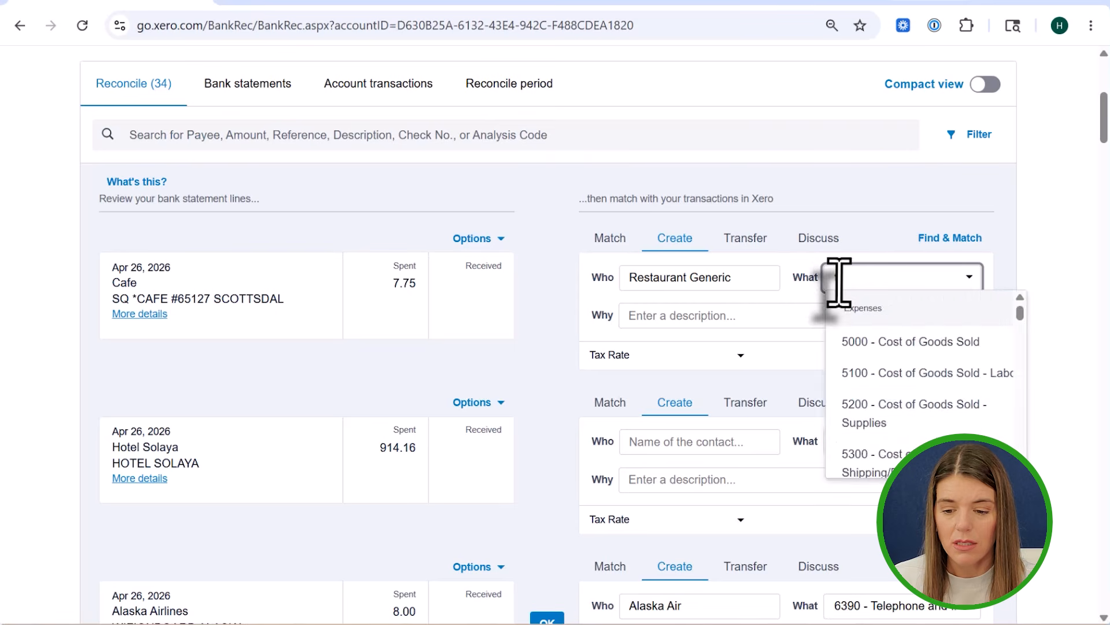
{"action": "type", "text": "tra"}
{"action": "left_click", "coordinate": [856, 367]}
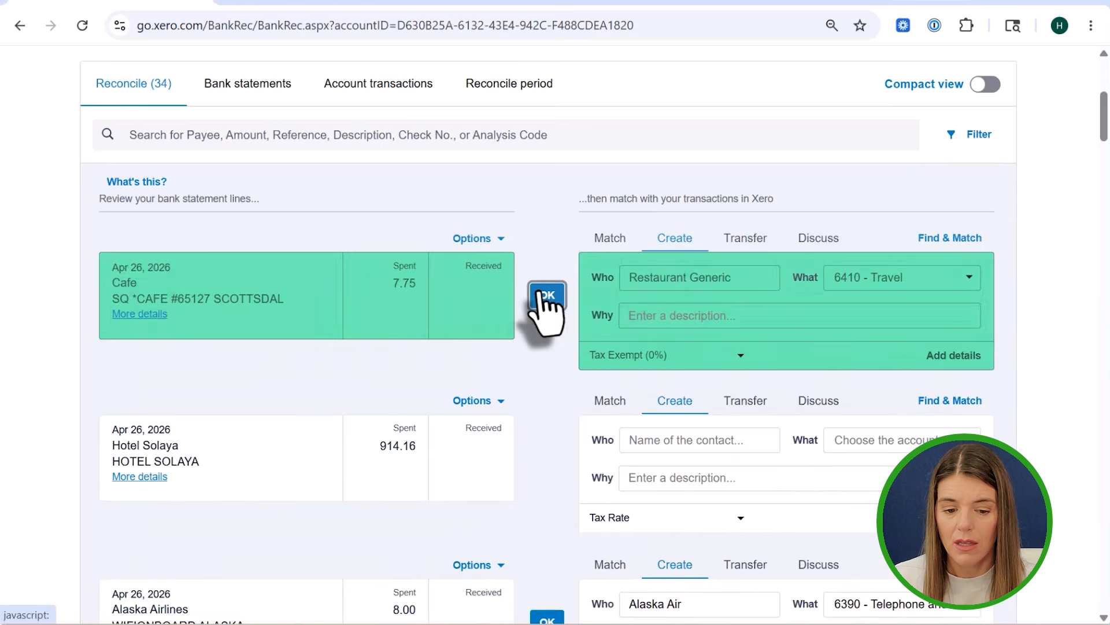
{"action": "left_click", "coordinate": [546, 296]}
- Open the reconciled Apr 26 Restaurant Generic transaction of 7.75 from the account transactions for editing
{"action": "scroll", "coordinate": [700, 301], "scroll_direction": "up", "scroll_amount": 2}
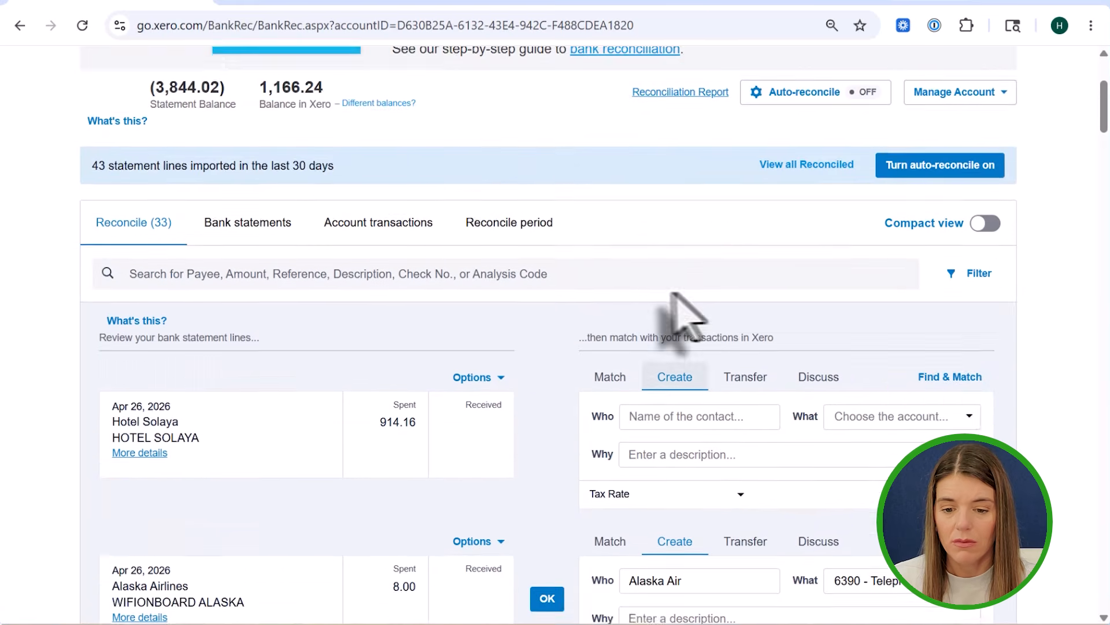
{"action": "scroll", "coordinate": [636, 324], "scroll_direction": "up", "scroll_amount": 2}
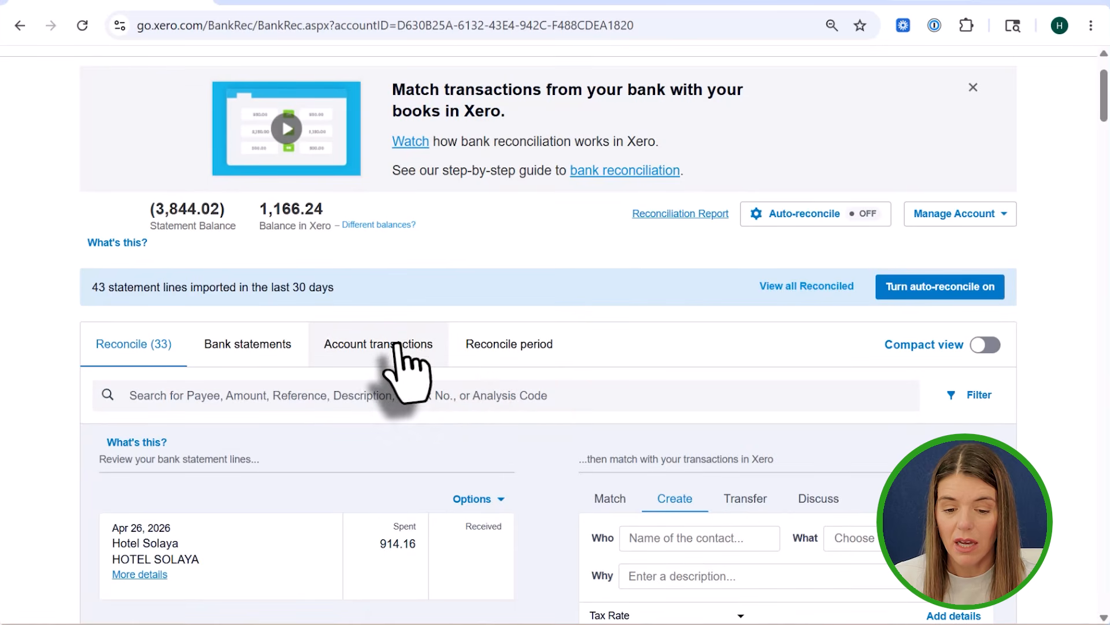
{"action": "left_click", "coordinate": [396, 345]}
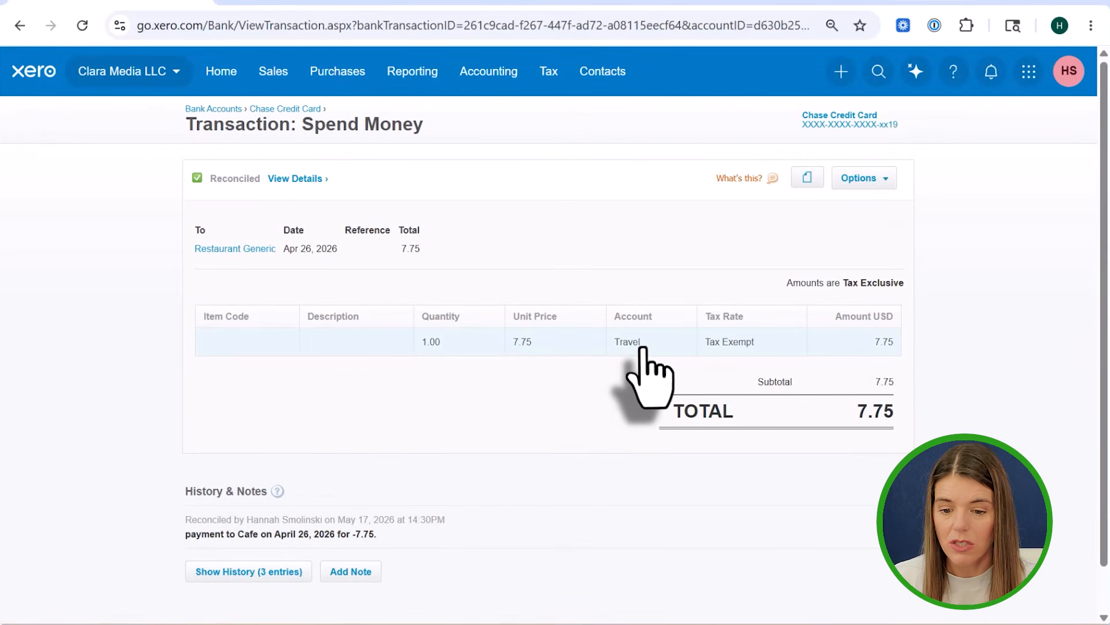
{"action": "left_click", "coordinate": [849, 180]}
{"action": "left_click", "coordinate": [845, 237]}
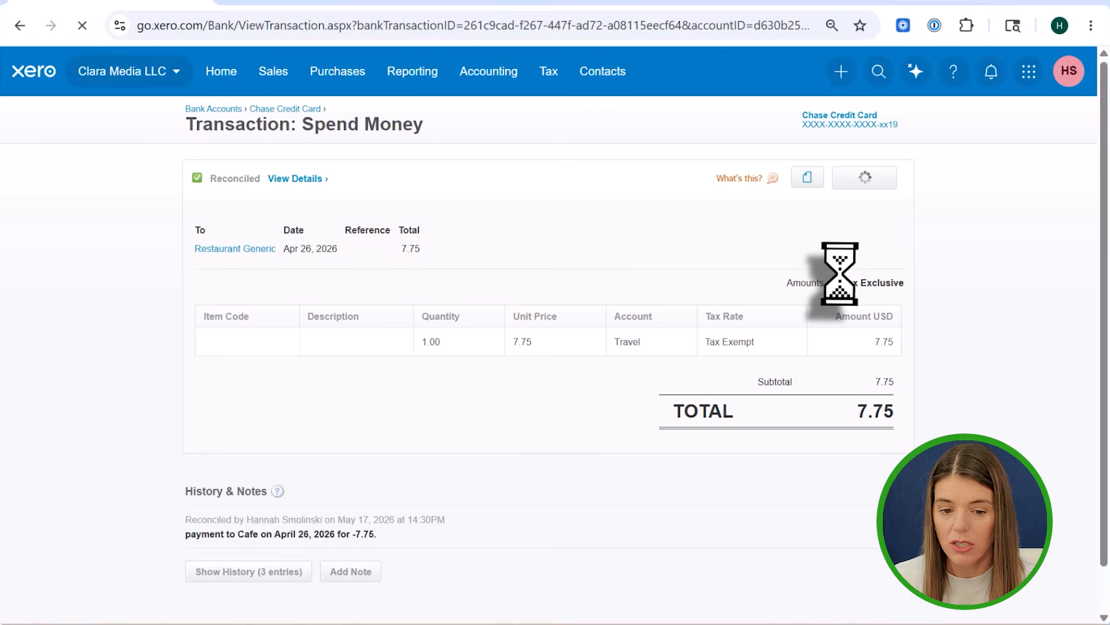
- Change the 7.75 spend money transaction's account to 6230 - Meals and save the update
{"action": "left_click", "coordinate": [645, 318]}
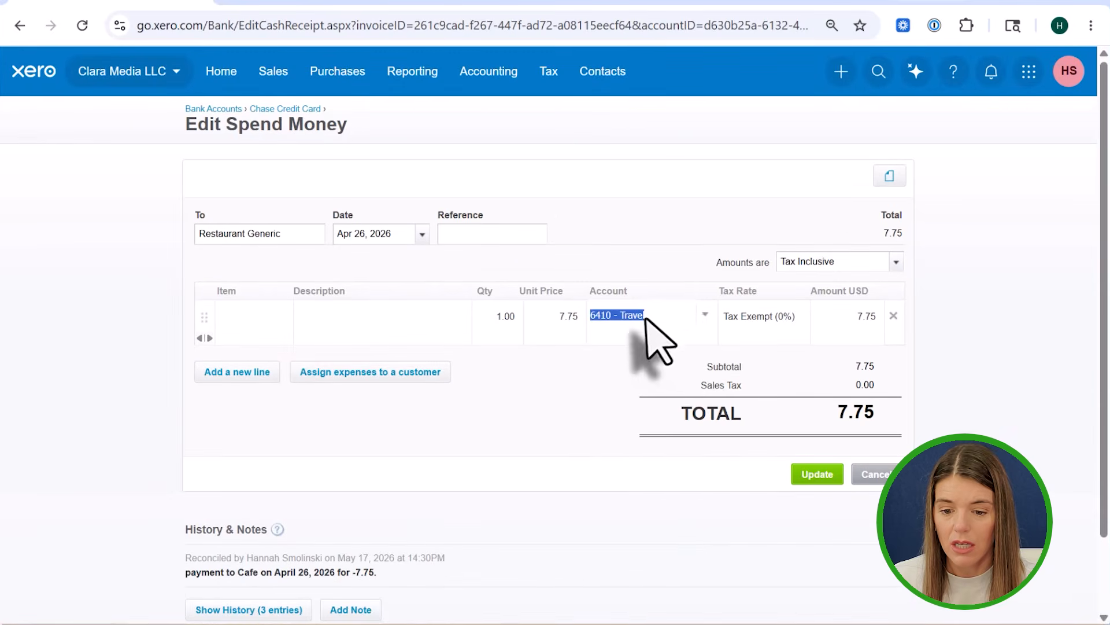
{"action": "left_click", "coordinate": [704, 315]}
{"action": "type", "text": "mea"}
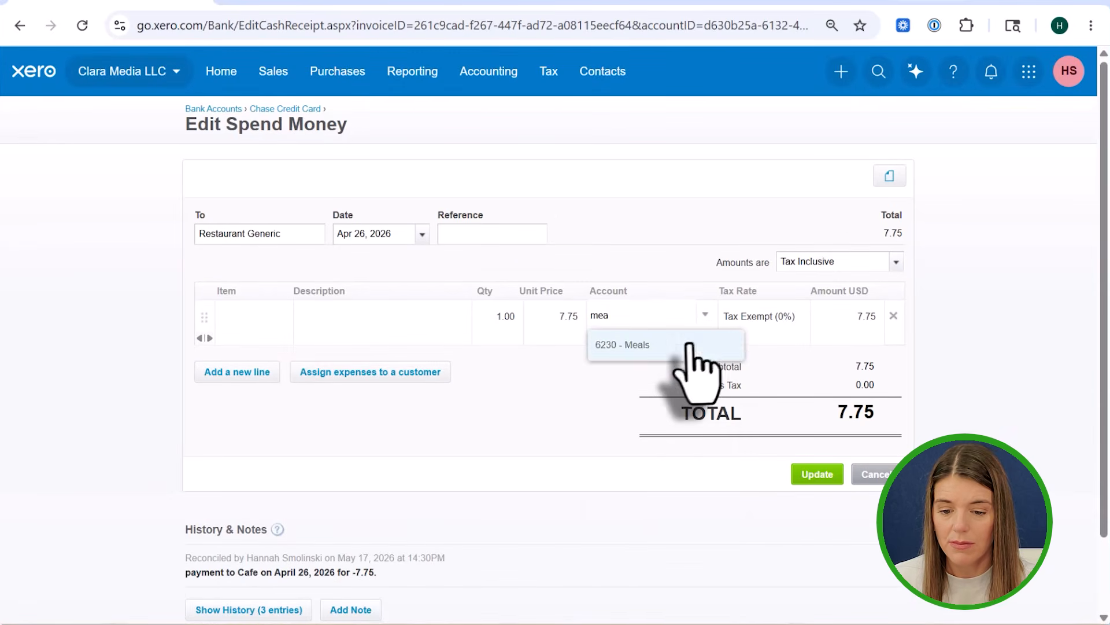
{"action": "left_click", "coordinate": [694, 344]}
{"action": "scroll", "coordinate": [627, 365], "scroll_direction": "down", "scroll_amount": 1}
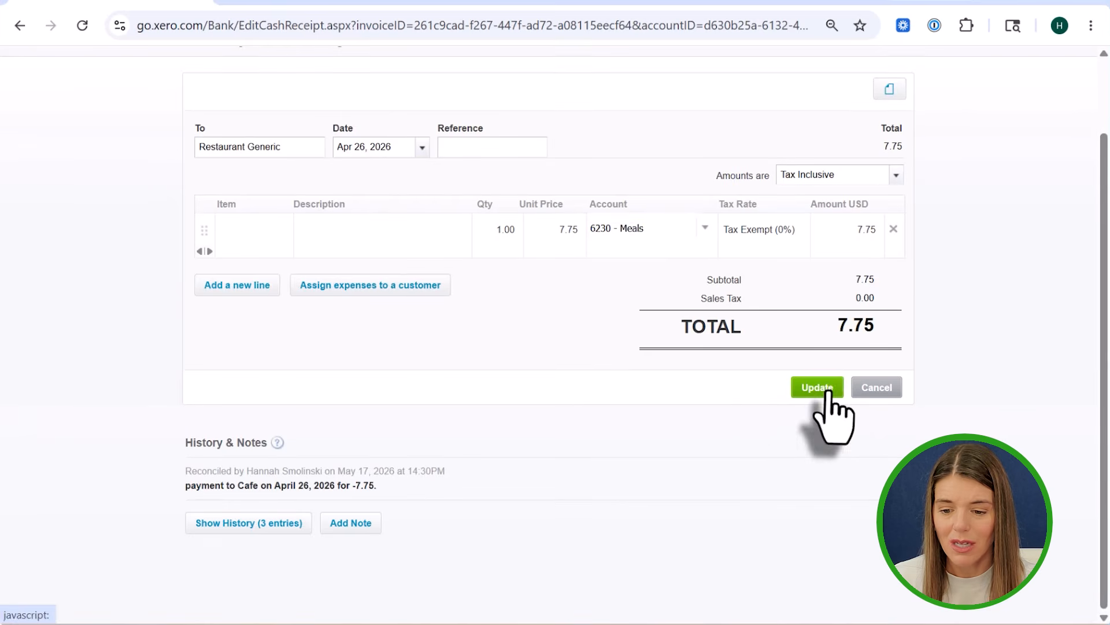
{"action": "left_click", "coordinate": [819, 388]}
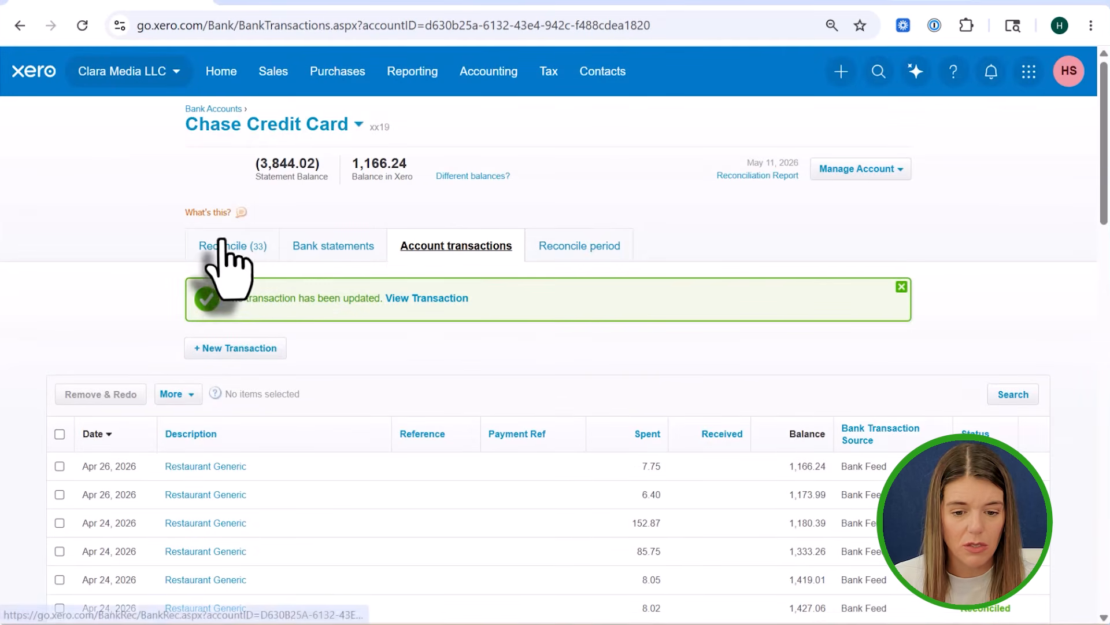
- Return to the lines awaiting reconciliation and assign the contact Generic Hotel to the Apr 26 Hotel Solaya line
{"action": "left_click", "coordinate": [222, 243]}
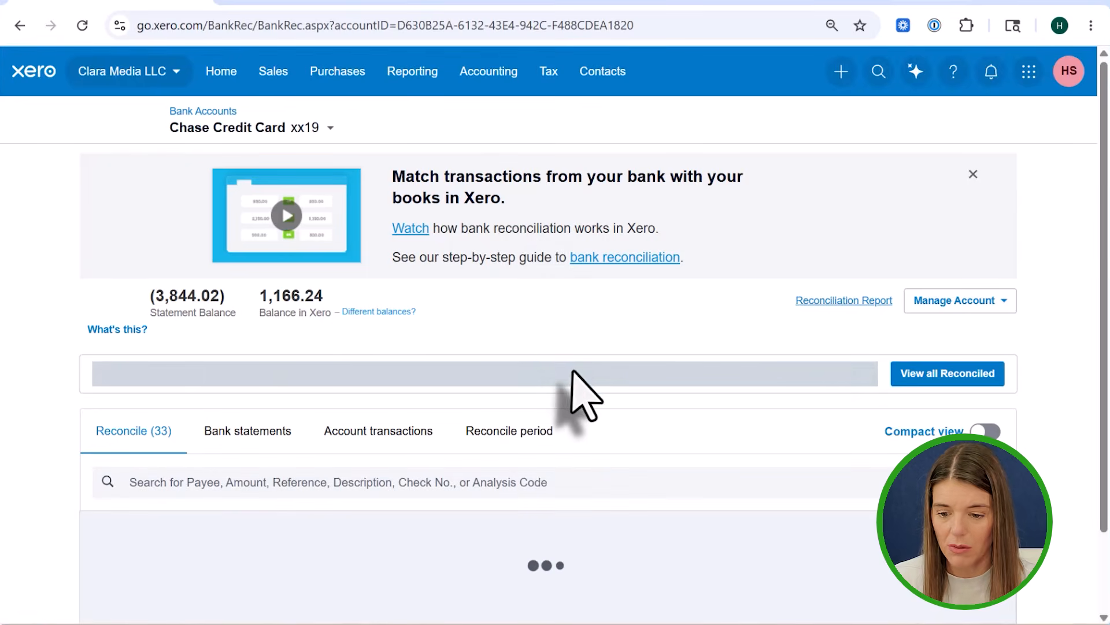
{"action": "scroll", "coordinate": [575, 372], "scroll_direction": "down", "scroll_amount": 4}
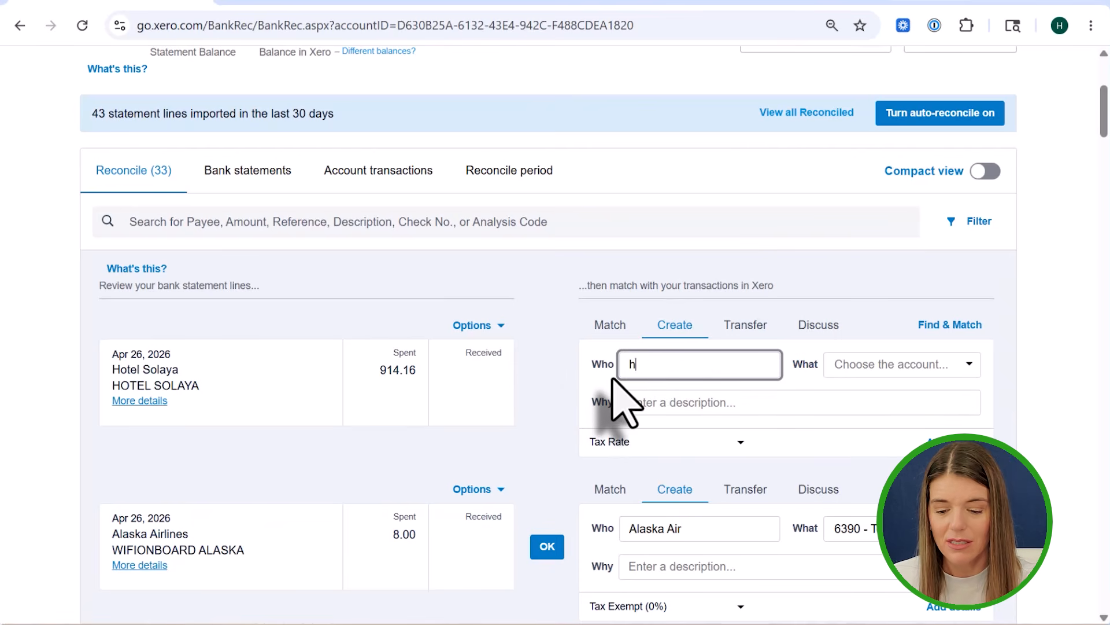
{"action": "type", "text": "o"}
{"action": "left_click", "coordinate": [648, 399]}
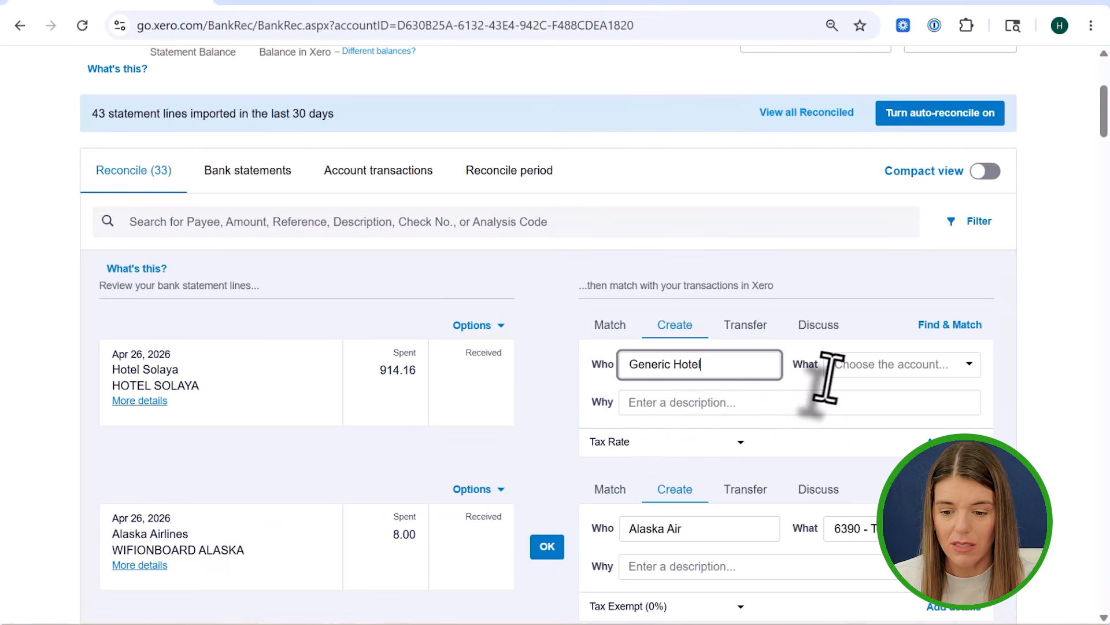
{"action": "left_click", "coordinate": [887, 362]}
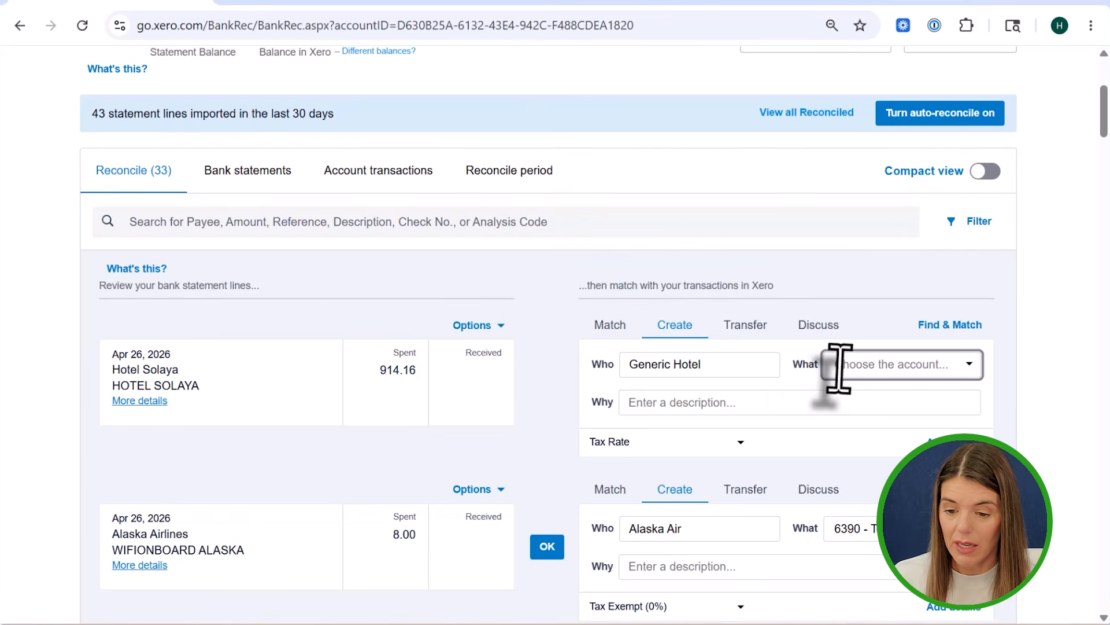
{"action": "type", "text": "mea"}
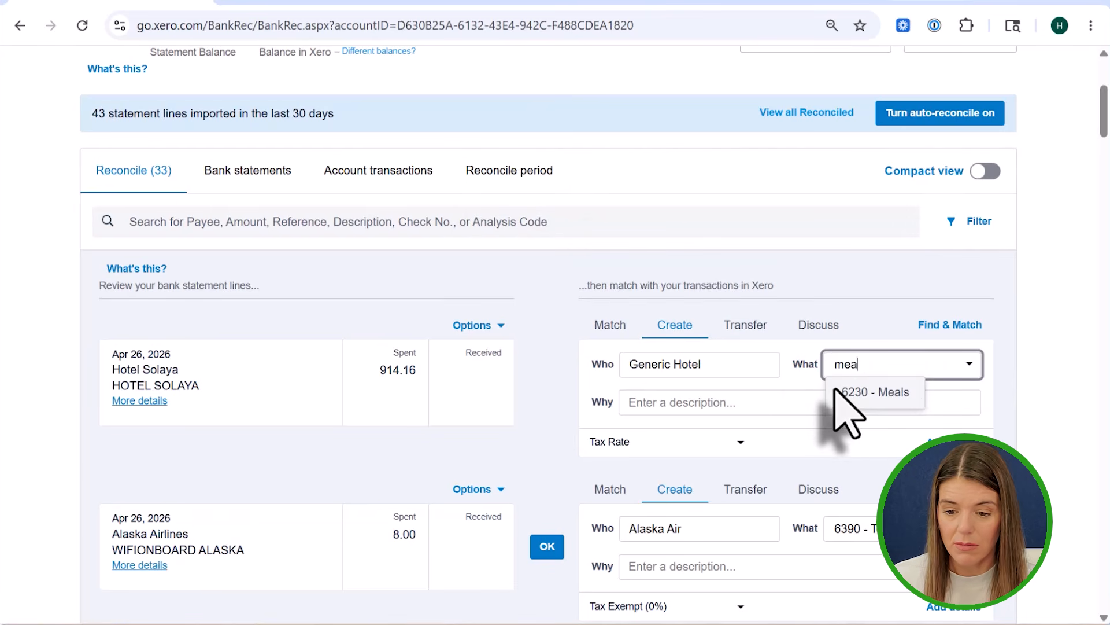
{"action": "key", "text": "BackSpace"}
{"action": "key", "text": "BackSpace"}
{"action": "key", "text": "BackSpace"}
- Reconcile the Apr 26 Hotel Solaya line with account 6410 - Travel, and the Apr 26 Alaska Airlines line as suggested
{"action": "type", "text": "tra"}
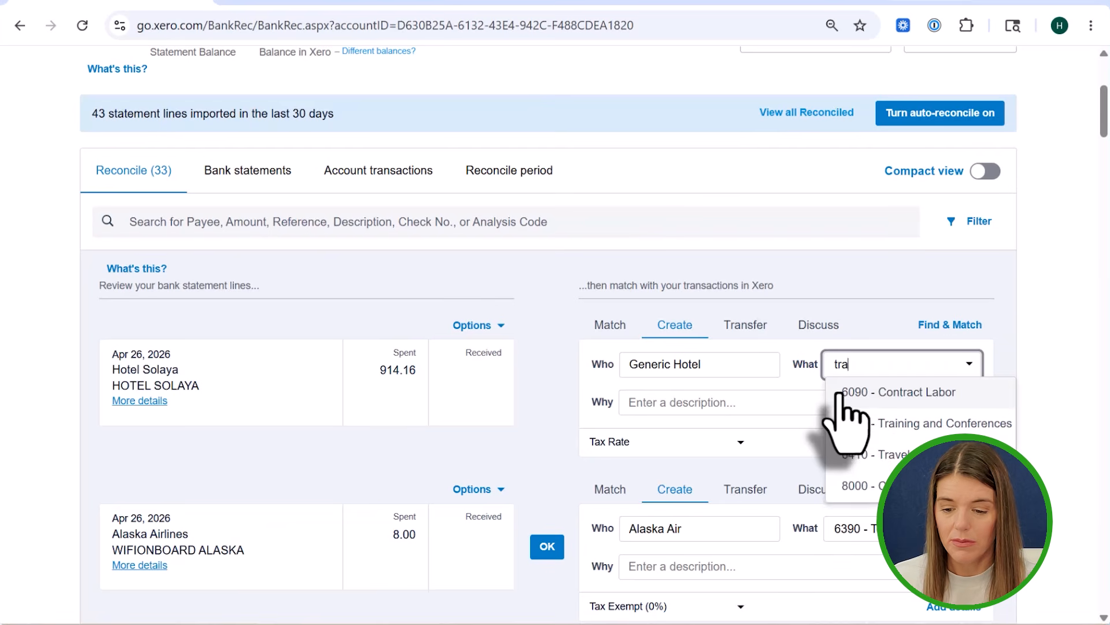
{"action": "left_click", "coordinate": [863, 457]}
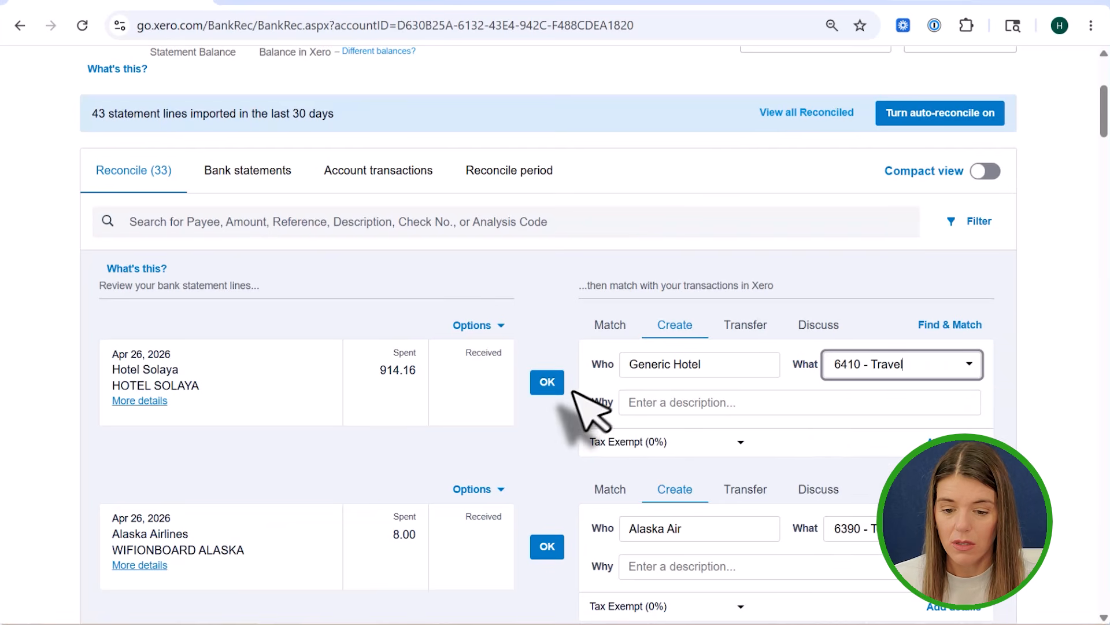
{"action": "left_click", "coordinate": [540, 384]}
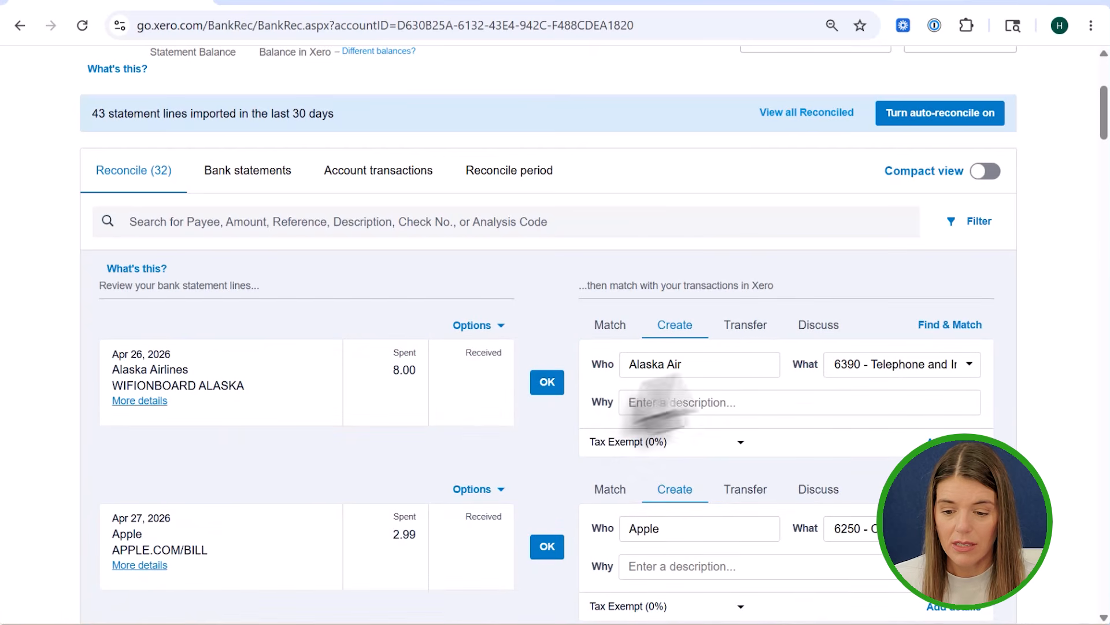
{"action": "left_click", "coordinate": [547, 383]}
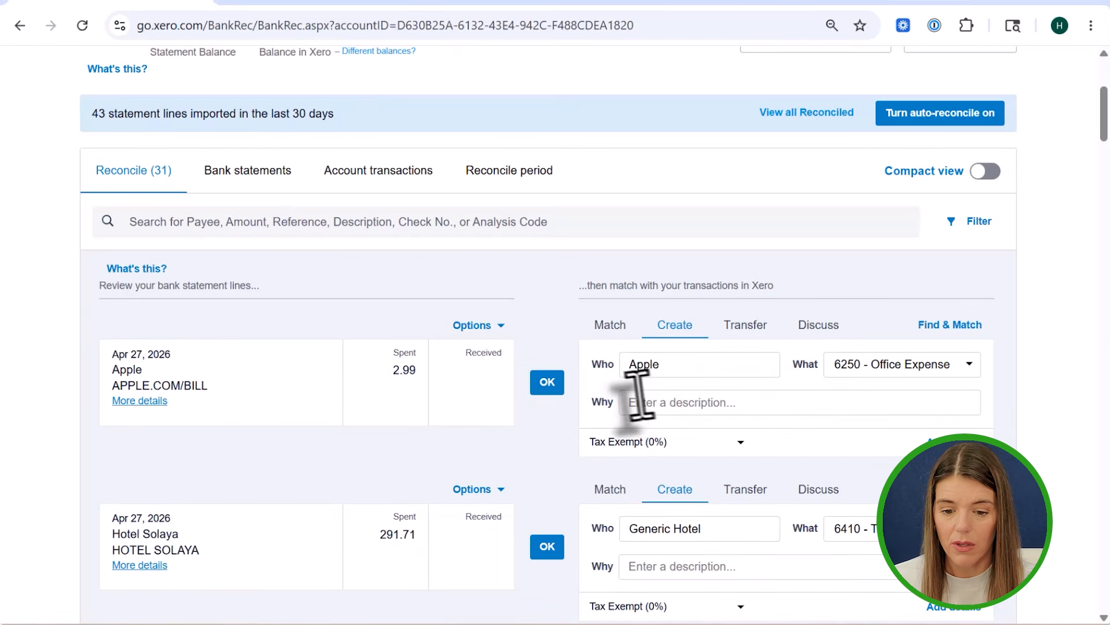
- Reconcile the Apr 27 Apple and Hotel Solaya lines as suggested, and code the Apr 27 Phx T3 Ajo Als and Monarch lines
{"action": "left_click", "coordinate": [547, 382]}
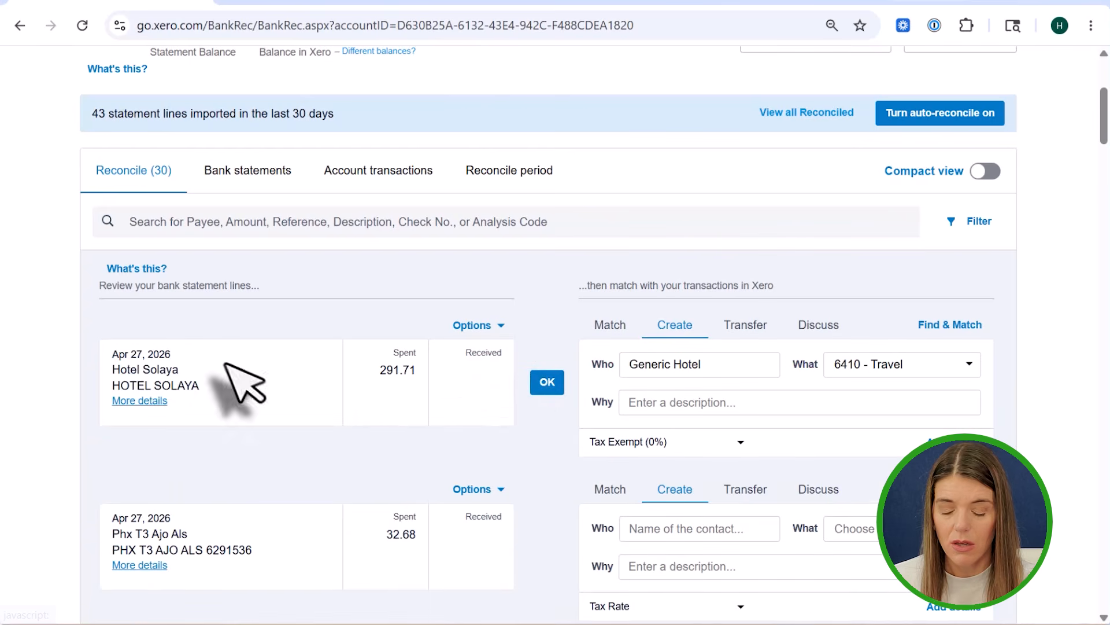
{"action": "left_click", "coordinate": [546, 383]}
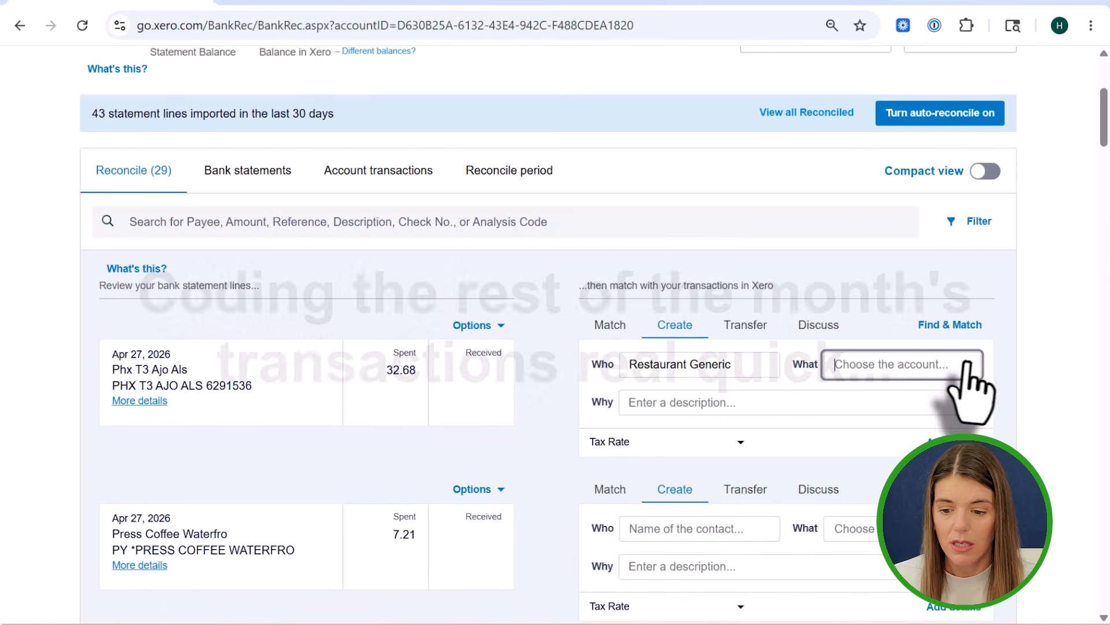
{"action": "left_click", "coordinate": [893, 364]}
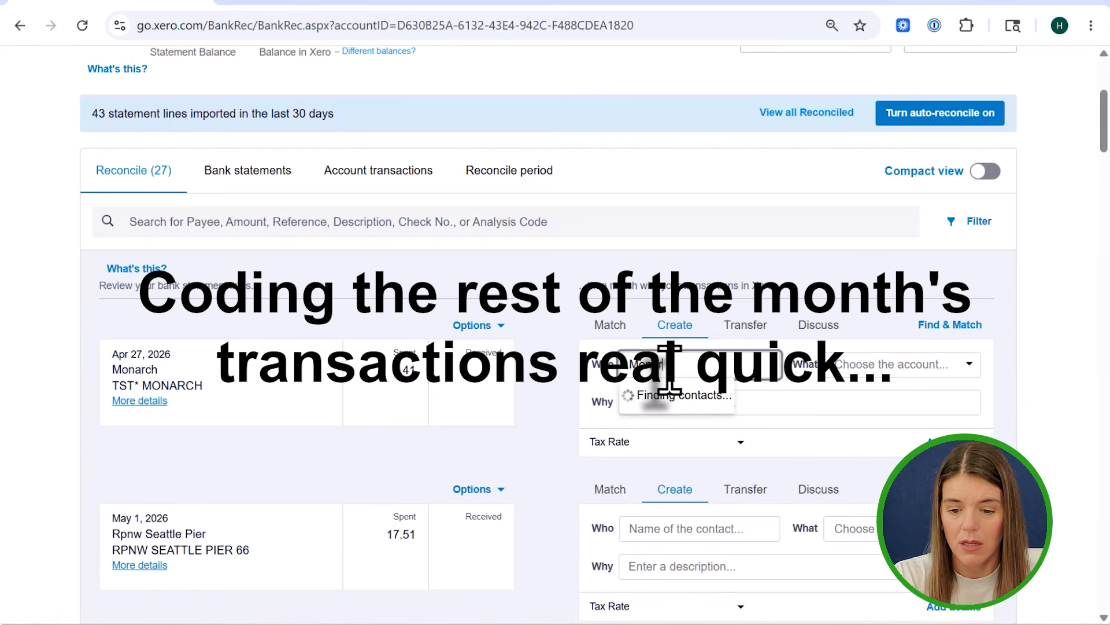
{"action": "left_click", "coordinate": [848, 368]}
{"action": "left_click", "coordinate": [543, 382]}
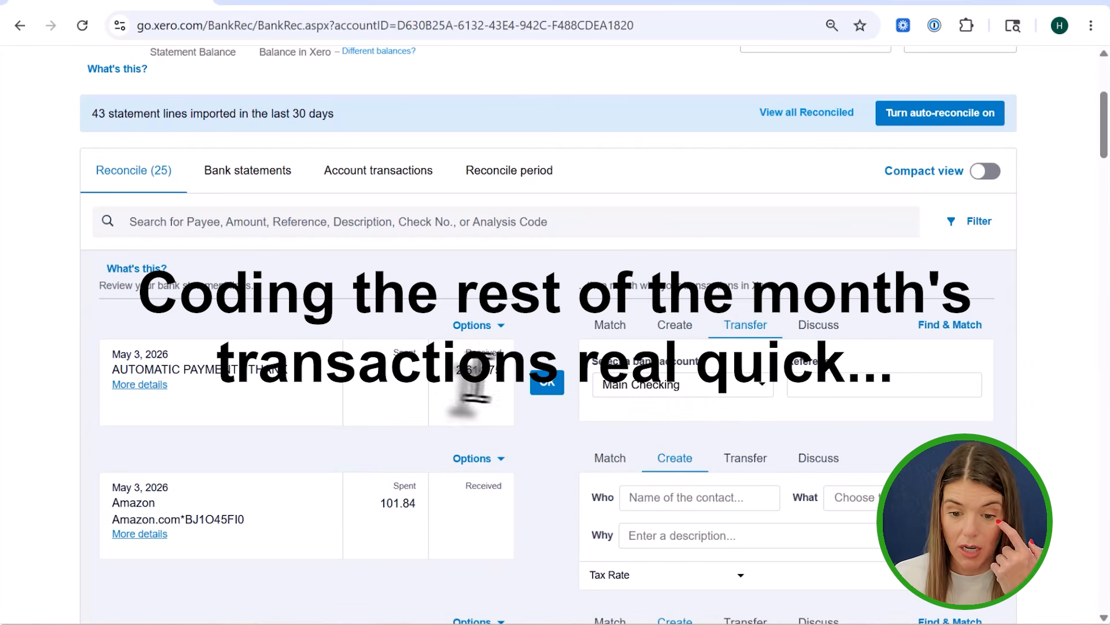
- Reconcile the May 3 automatic payment as a transfer with Main Checking, and code and reconcile the May 3 Amazon line
{"action": "left_click", "coordinate": [547, 382]}
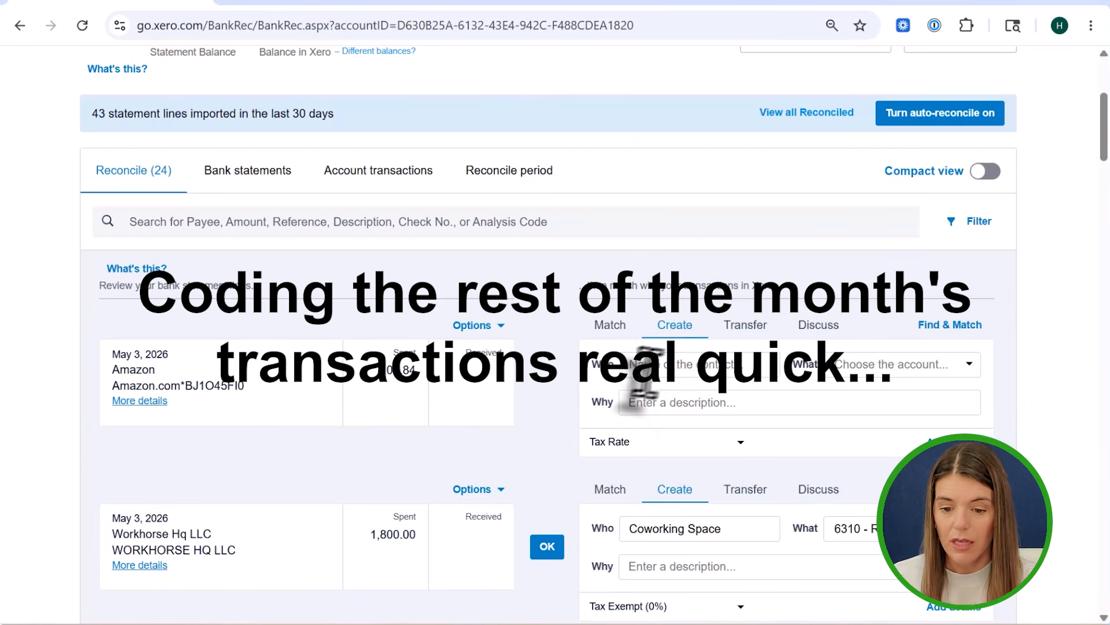
{"action": "left_click", "coordinate": [848, 365]}
{"action": "left_click", "coordinate": [542, 382]}
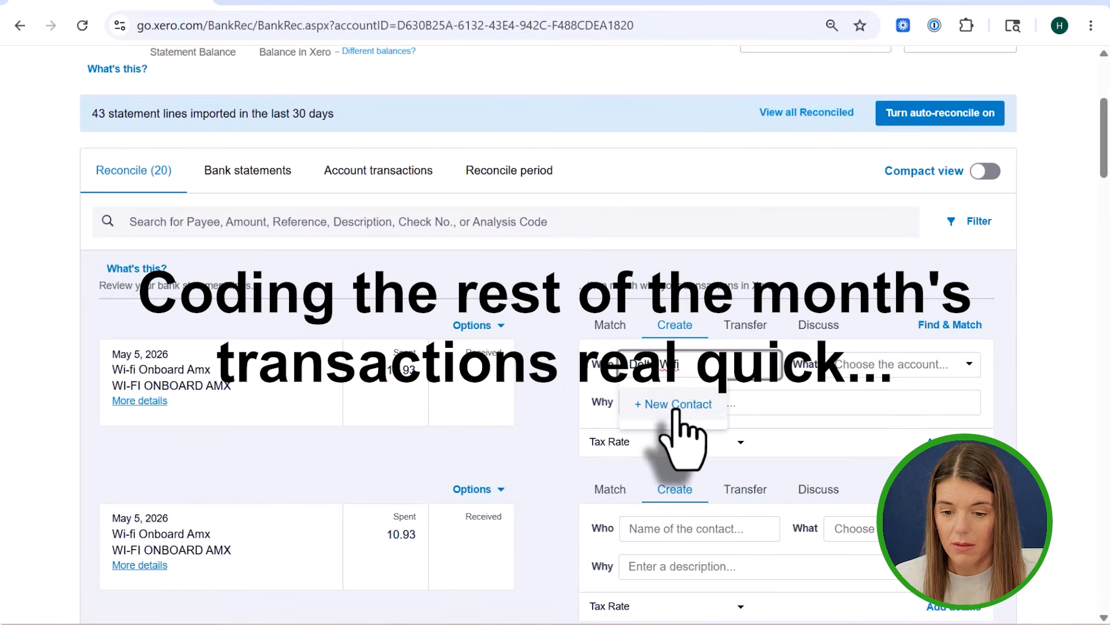
- Assign the new contact Delta Wifi to the May 5 Wi-fi Onboard line, and reconcile the May 6 Lyft line to Travel
{"action": "key", "text": "Tab"}
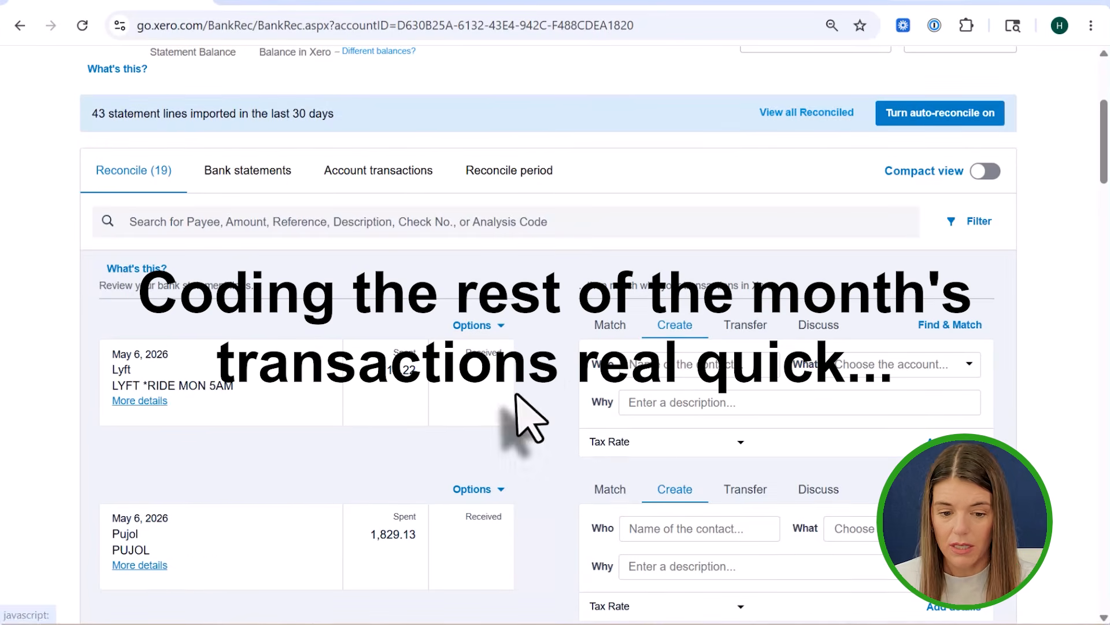
{"action": "left_click", "coordinate": [885, 365]}
{"action": "type", "text": "Trave"}
{"action": "left_click", "coordinate": [894, 393]}
{"action": "left_click", "coordinate": [546, 382]}
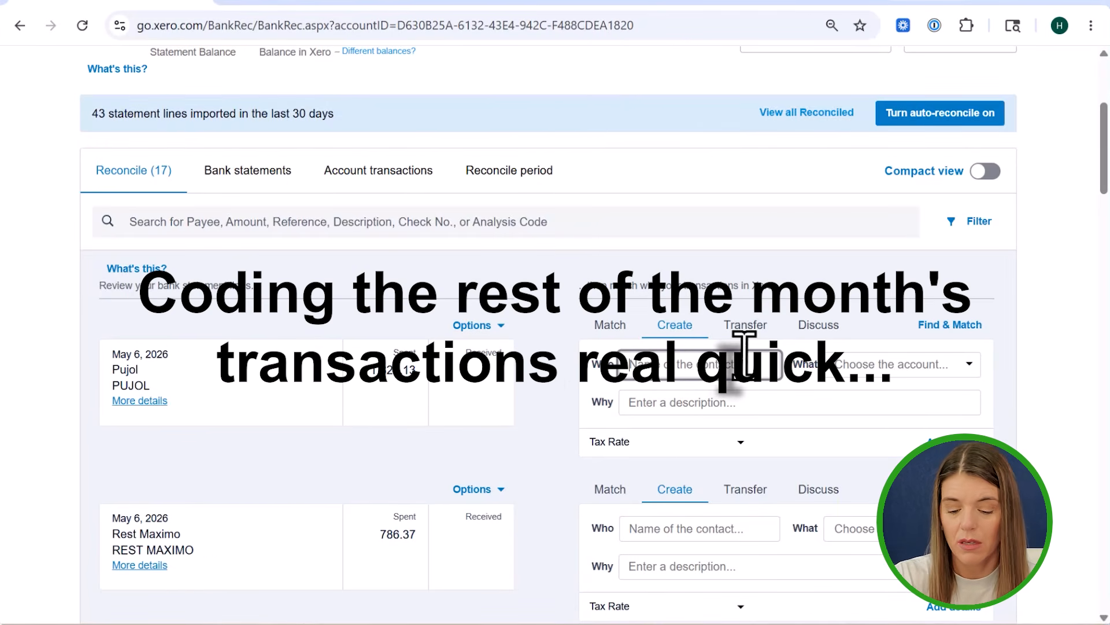
- Choose the Travel account for the May 6 Pujol line with contact Restaurant Generic and reconcile it
{"action": "left_click", "coordinate": [858, 364]}
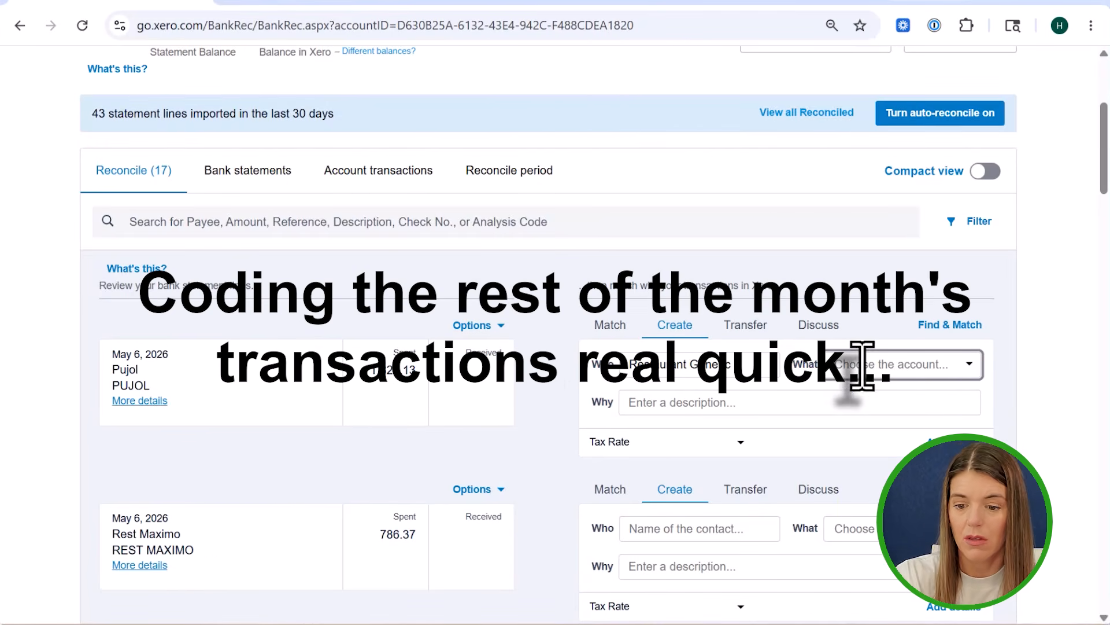
{"action": "type", "text": "Trave"}
{"action": "left_click", "coordinate": [868, 391]}
{"action": "left_click", "coordinate": [546, 381]}
- Reconcile the May 6 Rest Maximo and Ticuchi lines with contact Restaurant Generic and the Meals account
{"action": "left_click", "coordinate": [669, 365]}
{"action": "left_click", "coordinate": [832, 365]}
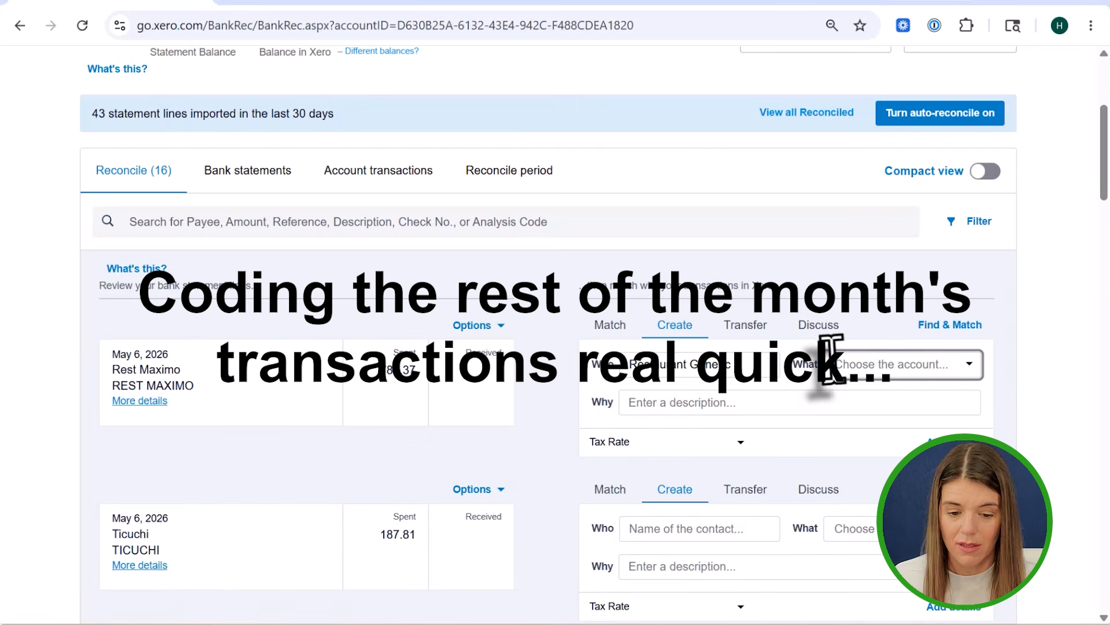
{"action": "type", "text": "mea"}
{"action": "left_click", "coordinate": [896, 393]}
{"action": "left_click", "coordinate": [697, 529]}
{"action": "left_click", "coordinate": [855, 529]}
{"action": "type", "text": "m"}
{"action": "left_click", "coordinate": [546, 546]}
{"action": "left_click", "coordinate": [547, 382]}
- Assign Restaurant Generic to the May 6 Tierra Garat line and reconcile it along with the May 7 El Moro Parque Mexico line
{"action": "scroll", "coordinate": [566, 400], "scroll_direction": "down", "scroll_amount": 2}
{"action": "left_click", "coordinate": [669, 278]}
{"action": "left_click", "coordinate": [685, 317]}
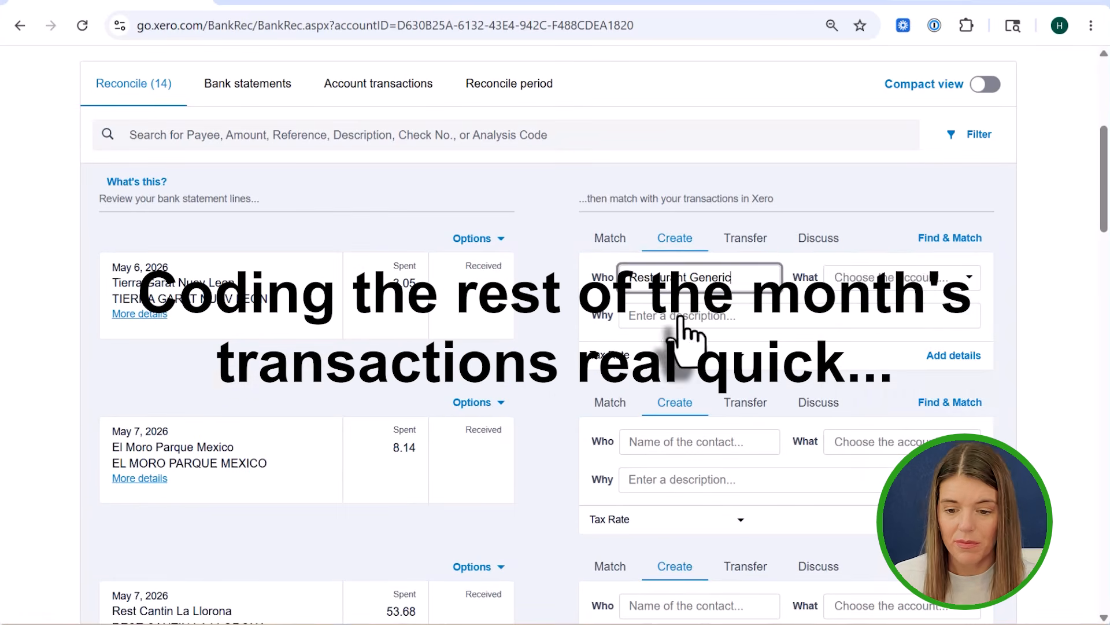
{"action": "left_click", "coordinate": [856, 277]}
{"action": "left_click", "coordinate": [548, 296]}
{"action": "left_click", "coordinate": [636, 278]}
{"action": "left_click", "coordinate": [549, 301]}
- Assign Restaurant Generic and the Meals account to the May 7 Rest Cantin La Llorona line and reconcile it
{"action": "left_click", "coordinate": [665, 278]}
{"action": "left_click", "coordinate": [685, 317]}
{"action": "left_click", "coordinate": [843, 276]}
{"action": "type", "text": "mea"}
{"action": "left_click", "coordinate": [894, 306]}
{"action": "left_click", "coordinate": [548, 298]}
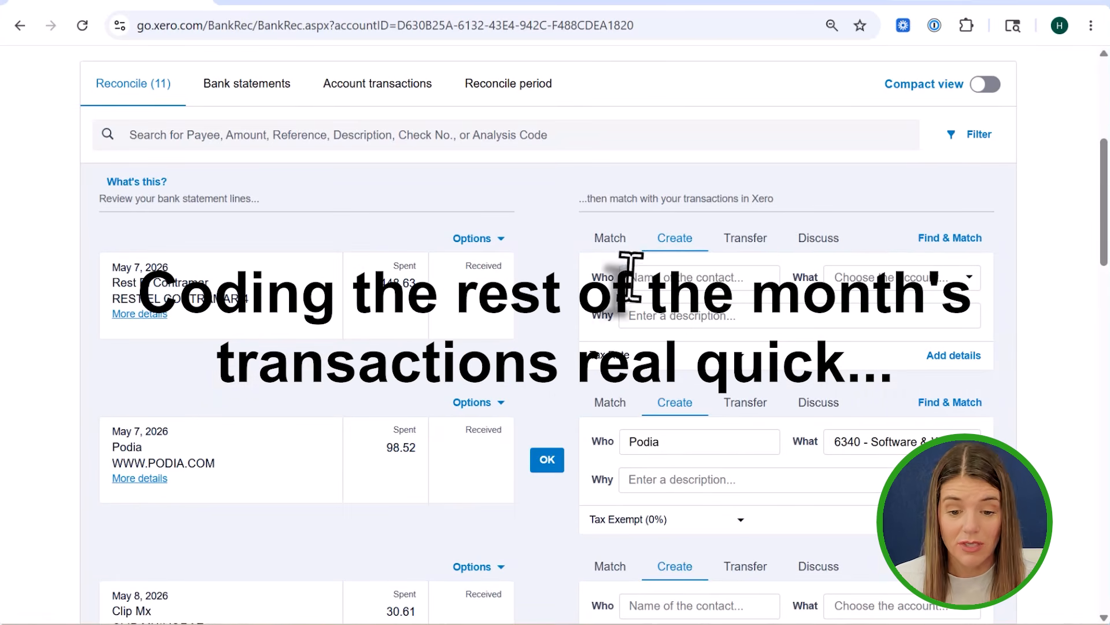
- Reconcile the May 7 Rest El Contramar line with its restaurant contact and the Meals account, and the Podia line as suggested
{"action": "left_click", "coordinate": [685, 340]}
{"action": "left_click", "coordinate": [843, 279]}
{"action": "type", "text": "meal"}
{"action": "left_click", "coordinate": [893, 315]}
{"action": "left_click", "coordinate": [548, 296]}
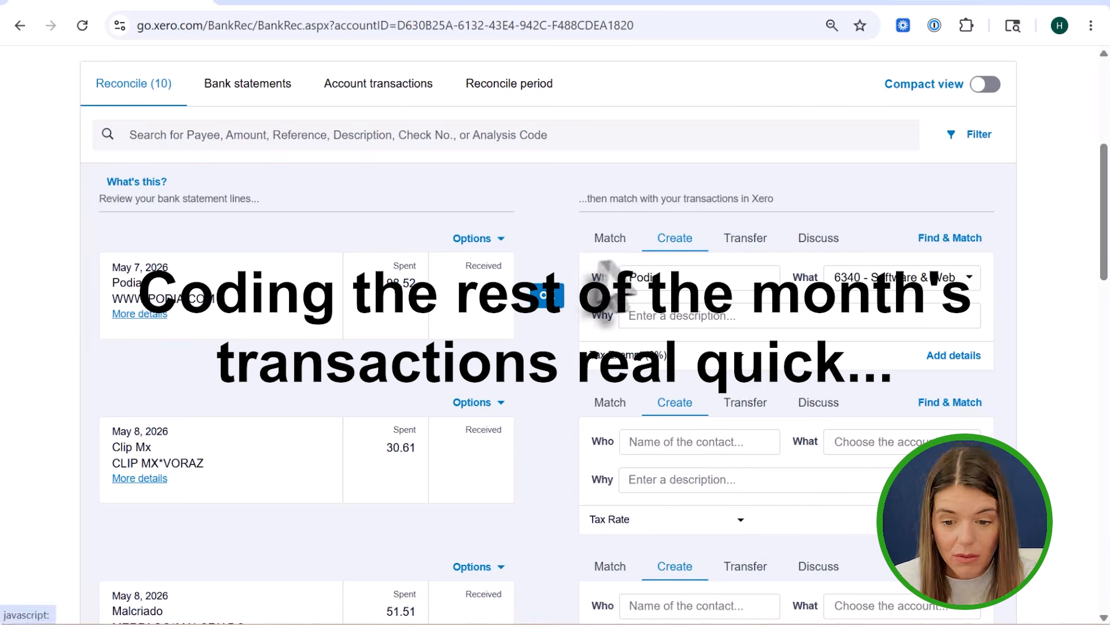
{"action": "left_click", "coordinate": [543, 296]}
- Assign a contact and the Meals account to the May 8 Clip Mx line and reconcile it
{"action": "left_click", "coordinate": [665, 315]}
{"action": "left_click", "coordinate": [855, 278]}
{"action": "type", "text": "mea"}
{"action": "left_click", "coordinate": [894, 312]}
{"action": "left_click", "coordinate": [547, 297]}
- Assign the contact Restaurant Generic to the May 8 Malcriado line and reconcile it
{"action": "left_click", "coordinate": [648, 279]}
{"action": "type", "text": "res"}
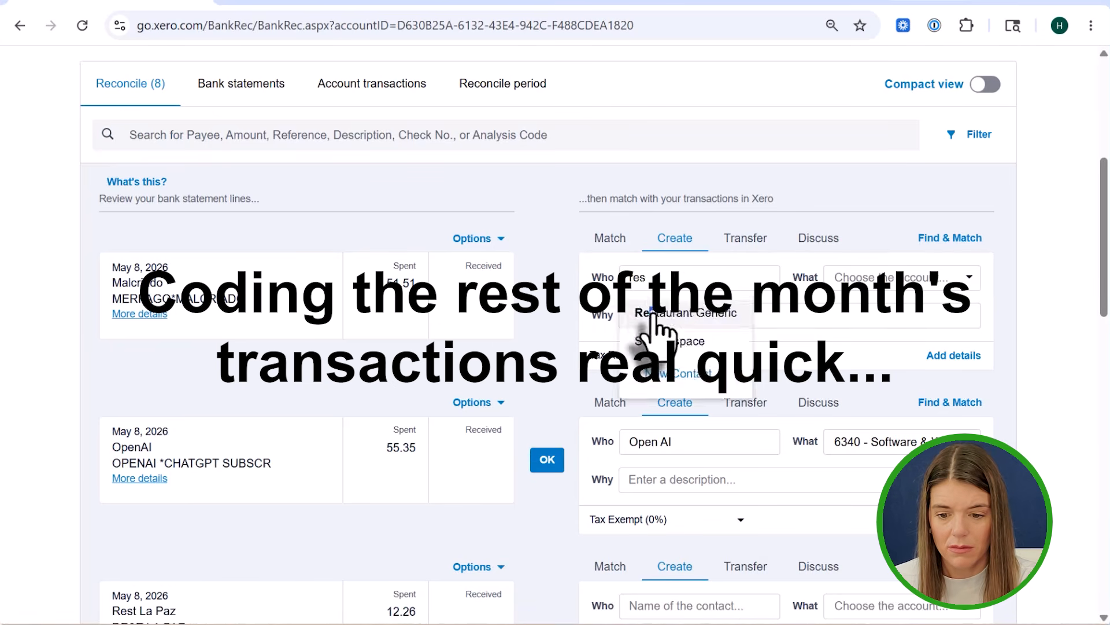
{"action": "left_click", "coordinate": [662, 318]}
{"action": "left_click", "coordinate": [655, 316]}
{"action": "left_click", "coordinate": [547, 297]}
- Reconcile the May 10 Moramoracon line with contact Restaurant Generic and the Meals account
{"action": "left_click", "coordinate": [658, 279]}
{"action": "left_click", "coordinate": [844, 278]}
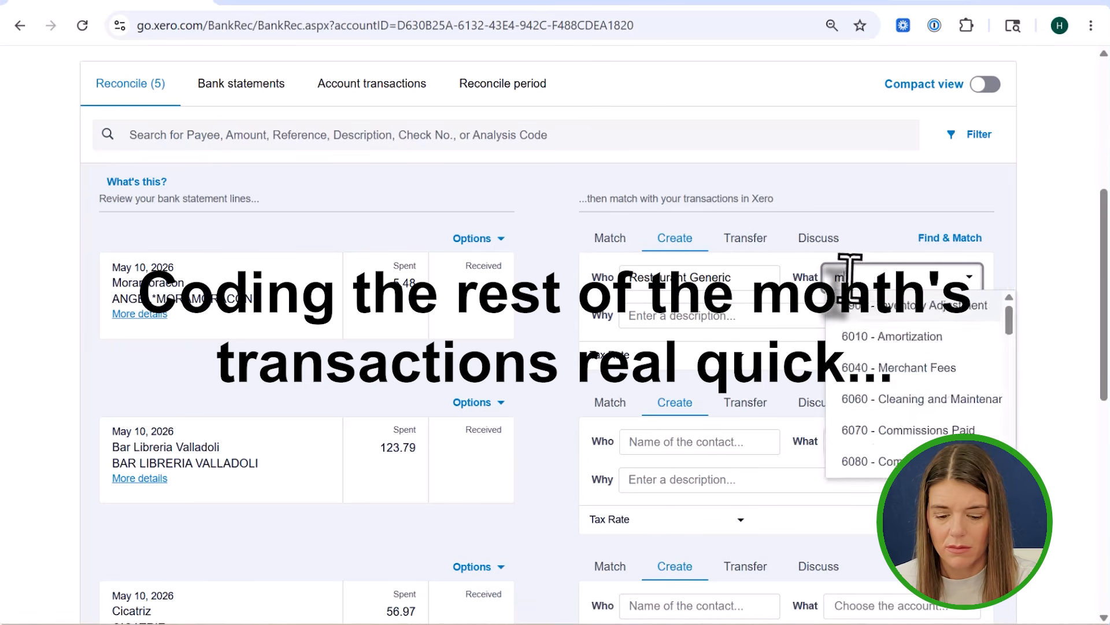
{"action": "type", "text": "mea"}
{"action": "left_click", "coordinate": [545, 297]}
- Assign a restaurant contact and the Meals account to the May 10 Bar Libreria Valladoli line and reconcile it
{"action": "left_click", "coordinate": [665, 278]}
{"action": "type", "text": "resy"}
{"action": "key", "text": "BackSpace"}
{"action": "left_click", "coordinate": [677, 316]}
{"action": "left_click", "coordinate": [847, 279]}
{"action": "type", "text": "mea"}
{"action": "left_click", "coordinate": [879, 310]}
{"action": "left_click", "coordinate": [546, 297]}
- Review the Chase Credit Card balances and remaining unreconciled lines, and view which other bank accounts can be switched to
{"action": "scroll", "coordinate": [545, 340], "scroll_direction": "up", "scroll_amount": 3}
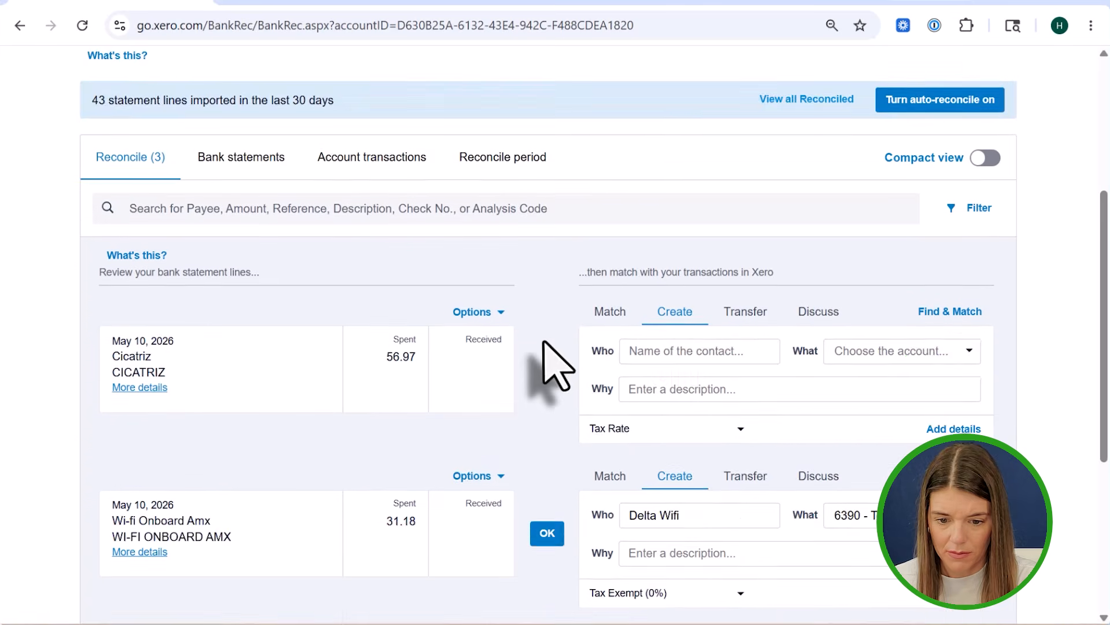
{"action": "scroll", "coordinate": [572, 403], "scroll_direction": "up", "scroll_amount": 1}
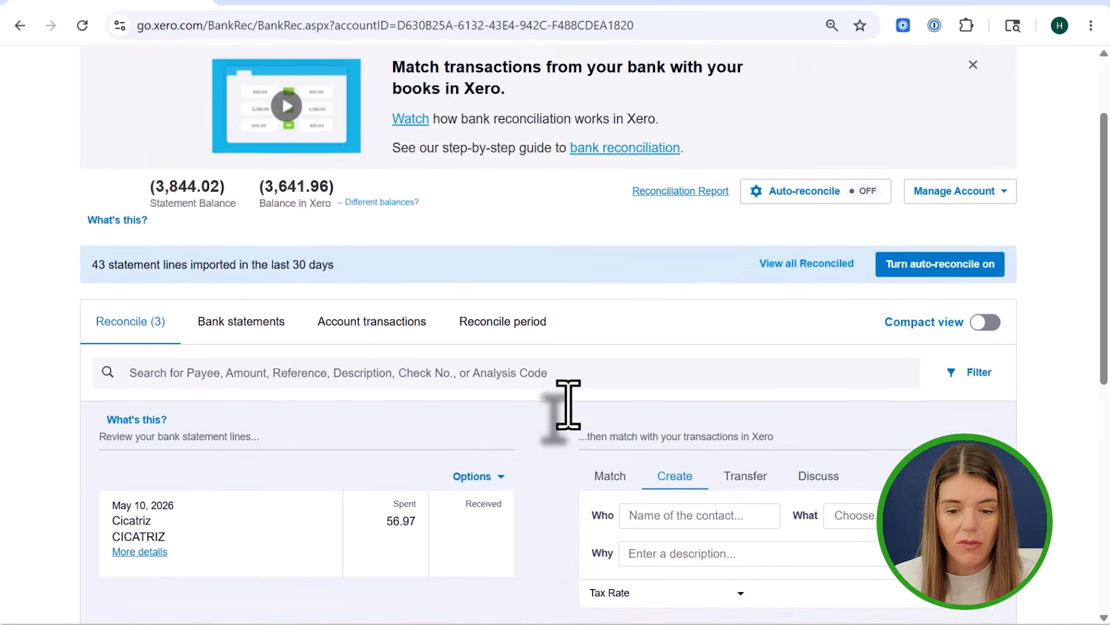
{"action": "scroll", "coordinate": [520, 359], "scroll_direction": "down", "scroll_amount": 3}
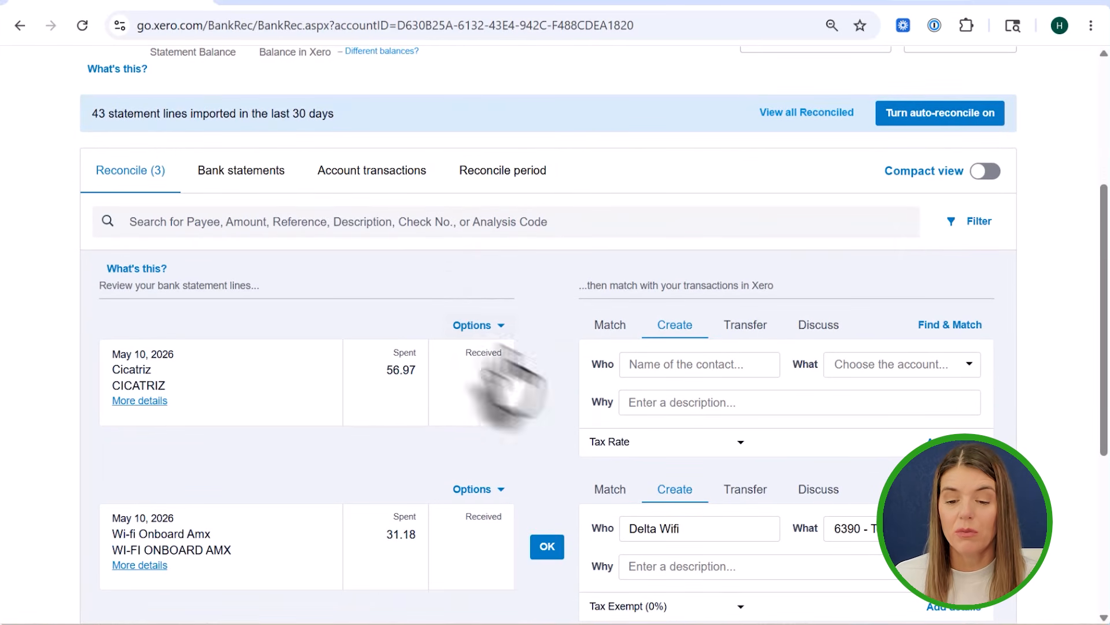
{"action": "scroll", "coordinate": [570, 376], "scroll_direction": "down", "scroll_amount": 5}
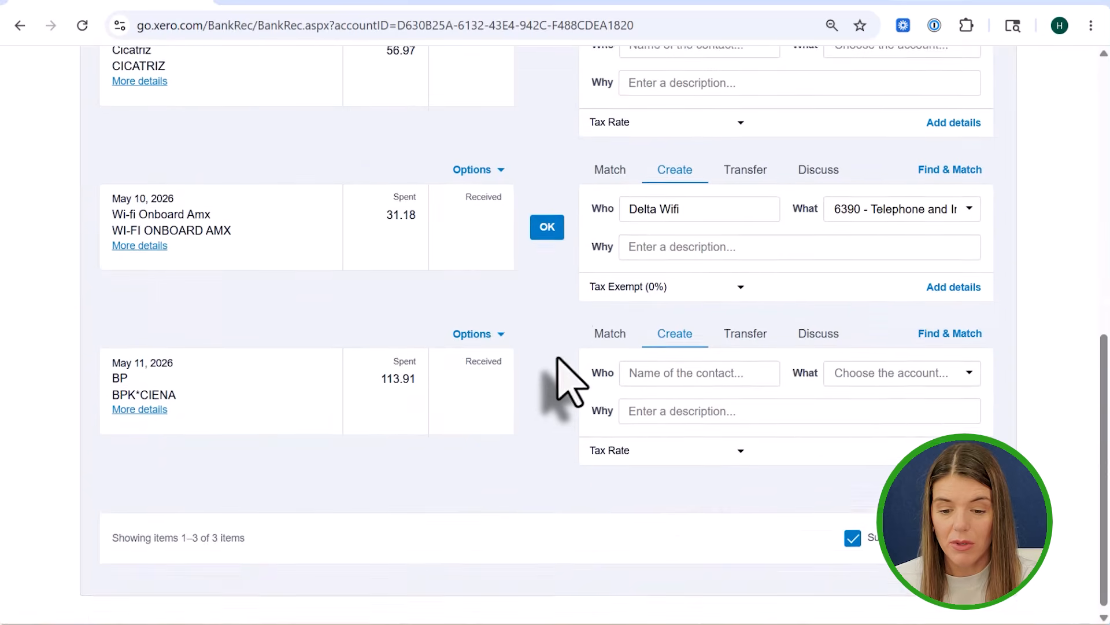
{"action": "scroll", "coordinate": [565, 387], "scroll_direction": "up", "scroll_amount": 10}
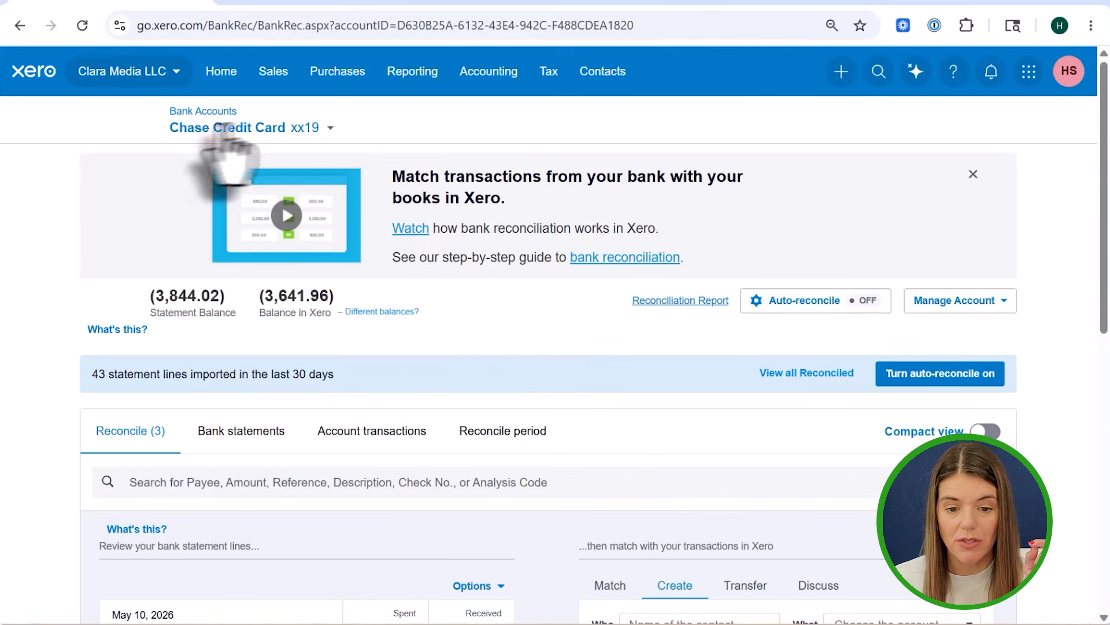
{"action": "left_click", "coordinate": [259, 127]}
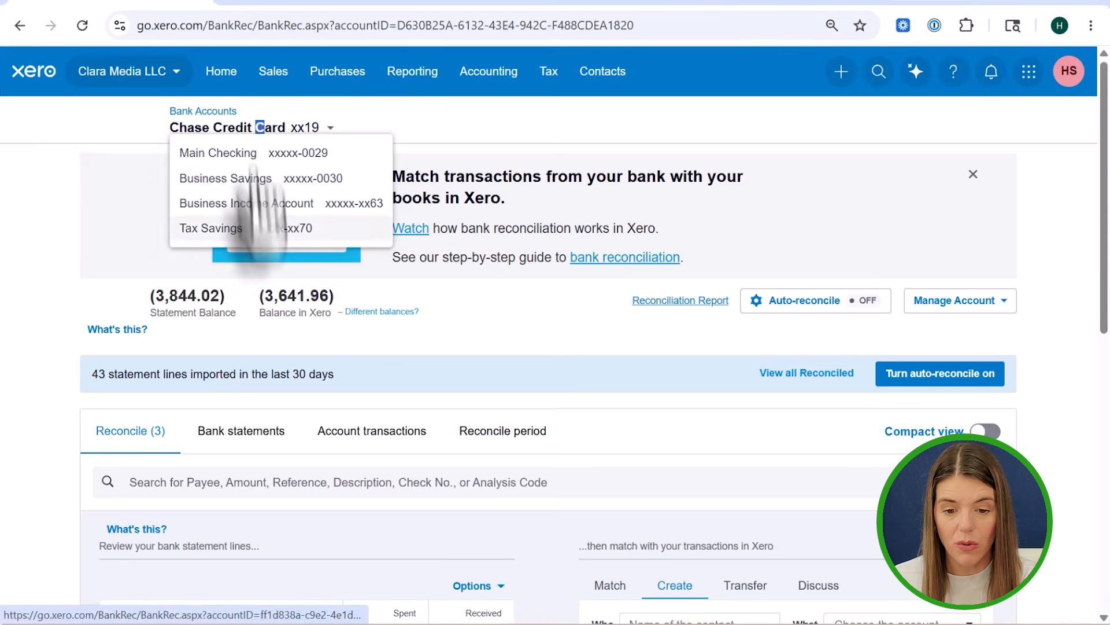
- Go to the bank accounts overview and open the Business Savings items awaiting reconciliation
{"action": "left_click", "coordinate": [488, 75]}
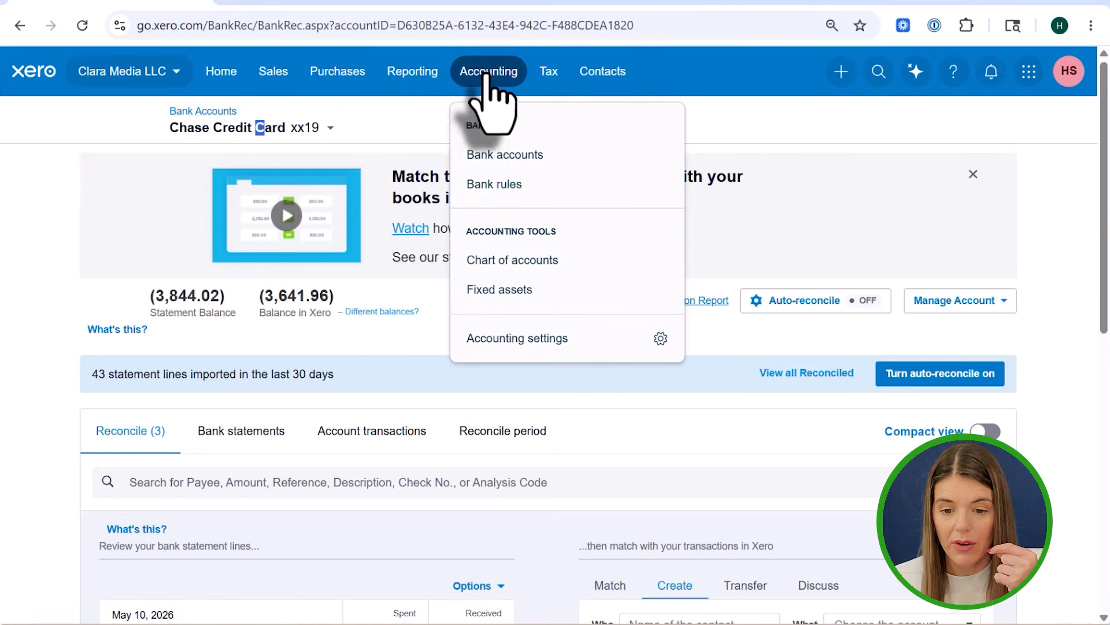
{"action": "left_click", "coordinate": [498, 160]}
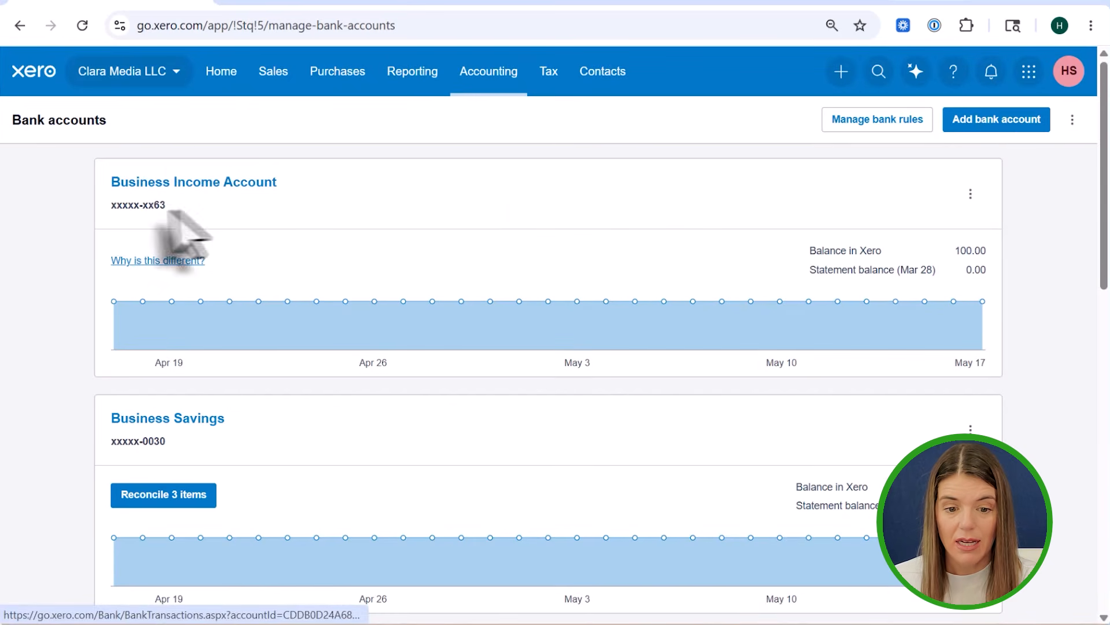
{"action": "scroll", "coordinate": [245, 260], "scroll_direction": "down", "scroll_amount": 3}
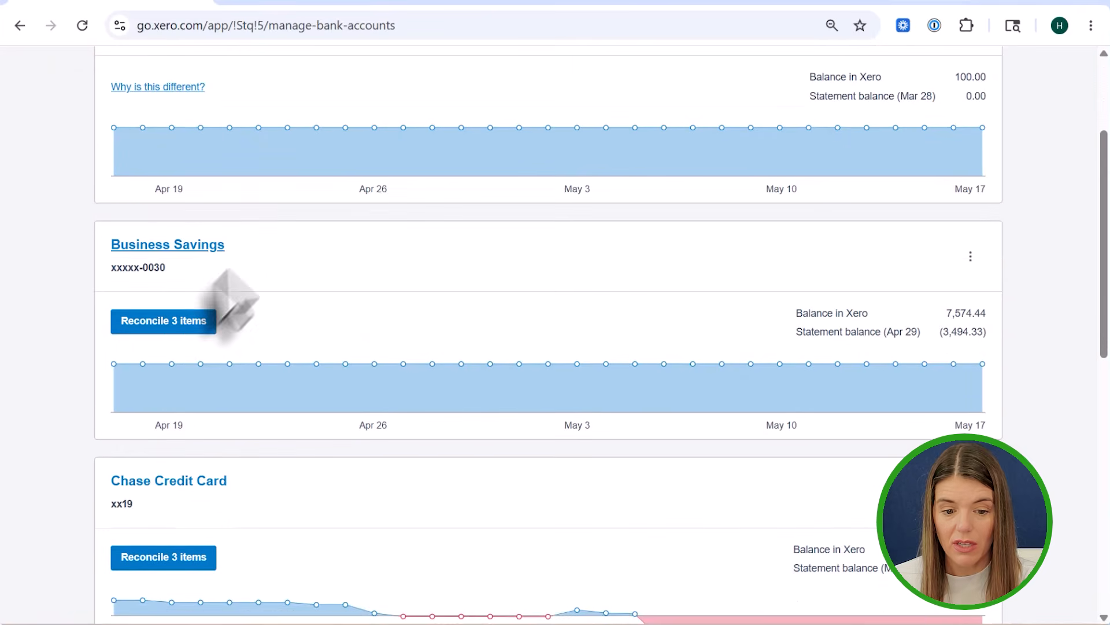
{"action": "left_click", "coordinate": [150, 323]}
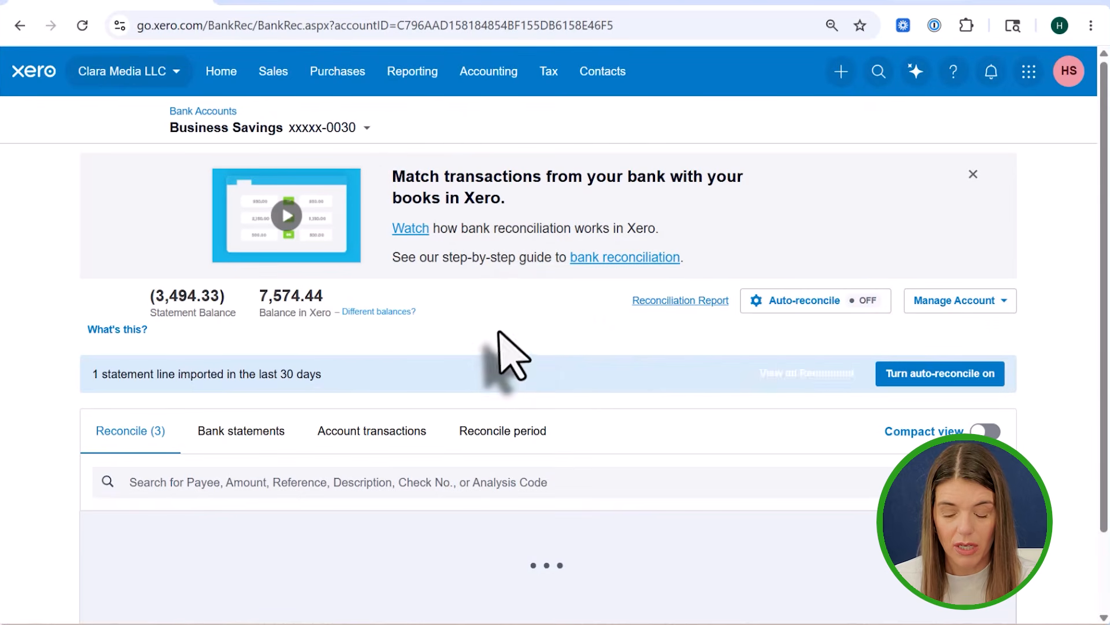
{"action": "scroll", "coordinate": [531, 364], "scroll_direction": "down", "scroll_amount": 3}
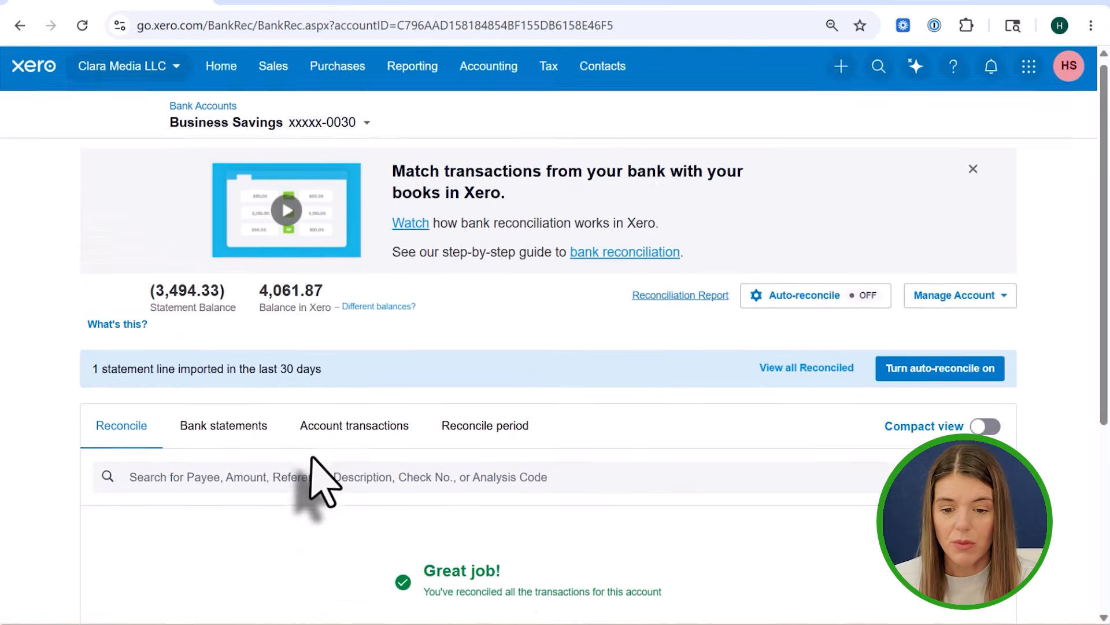
- Check the Business Savings reconciliation status and switch to the Main Checking account
{"action": "scroll", "coordinate": [315, 479], "scroll_direction": "down", "scroll_amount": 3}
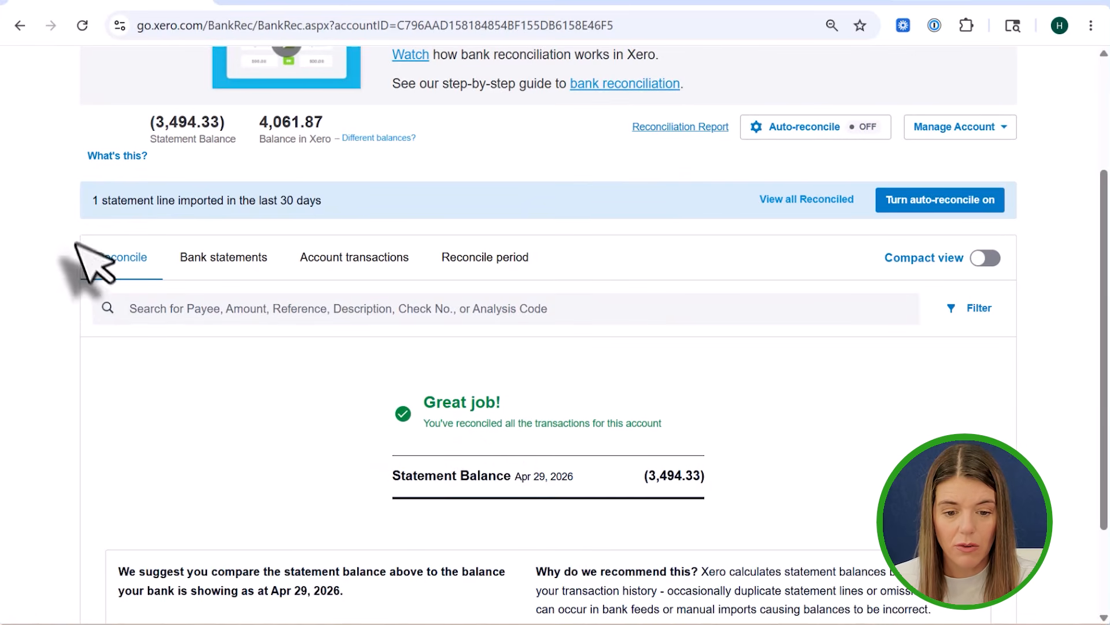
{"action": "scroll", "coordinate": [334, 384], "scroll_direction": "up", "scroll_amount": 3}
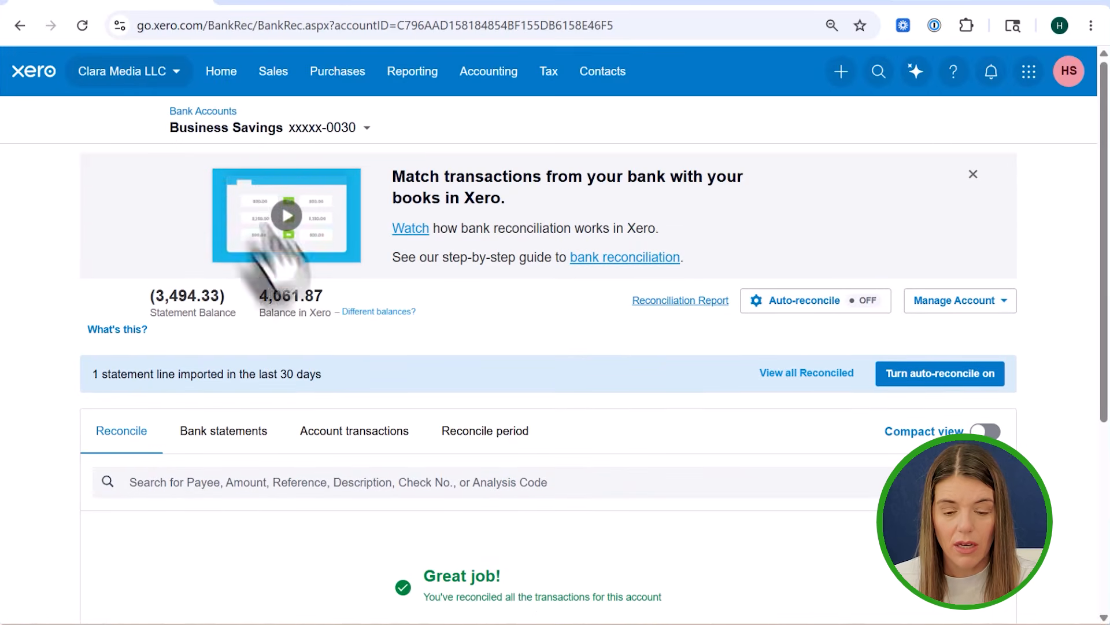
{"action": "left_click", "coordinate": [242, 128]}
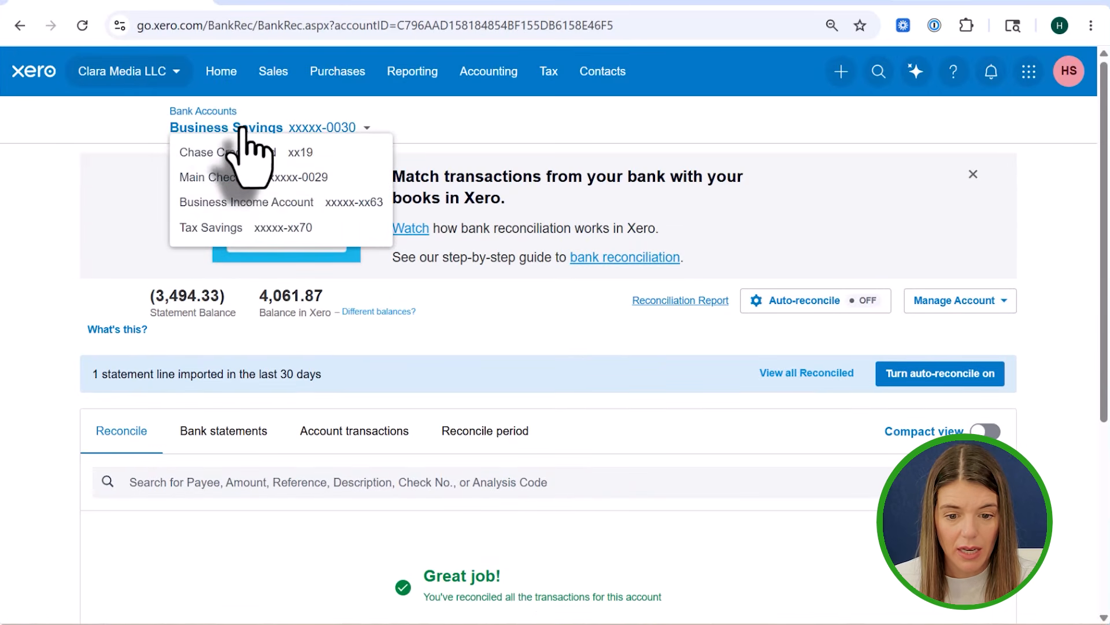
{"action": "left_click", "coordinate": [237, 181]}
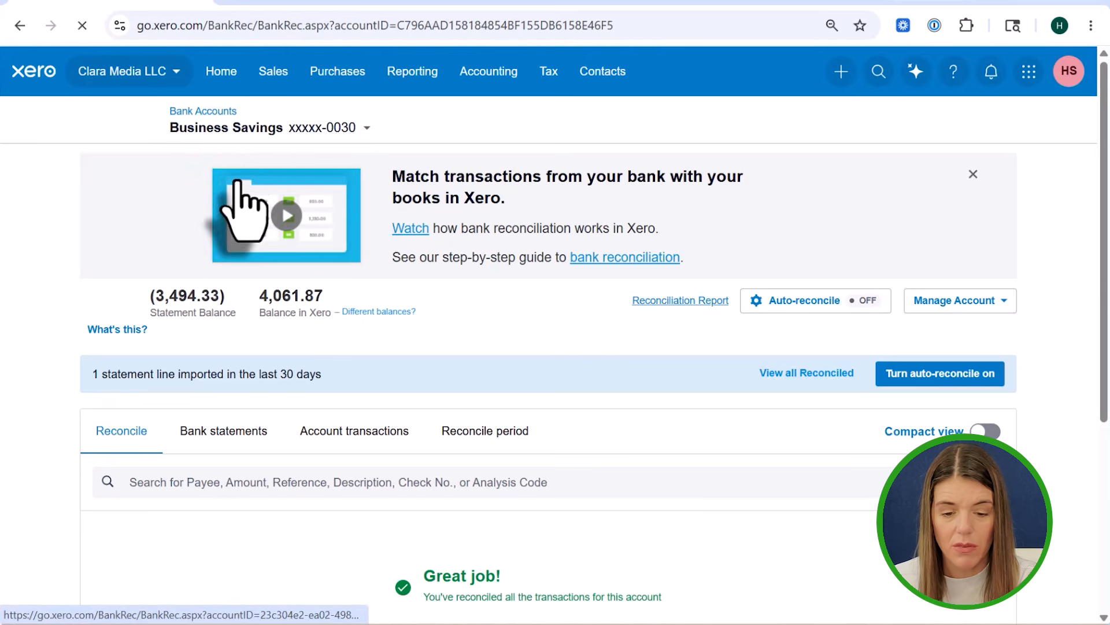
- Assign the Intuit contact and the 6040 - Merchant Fees account to the April 1 Intuit transaction fee line of 15.00
{"action": "scroll", "coordinate": [572, 384], "scroll_direction": "down", "scroll_amount": 2}
{"action": "scroll", "coordinate": [596, 405], "scroll_direction": "down", "scroll_amount": 1}
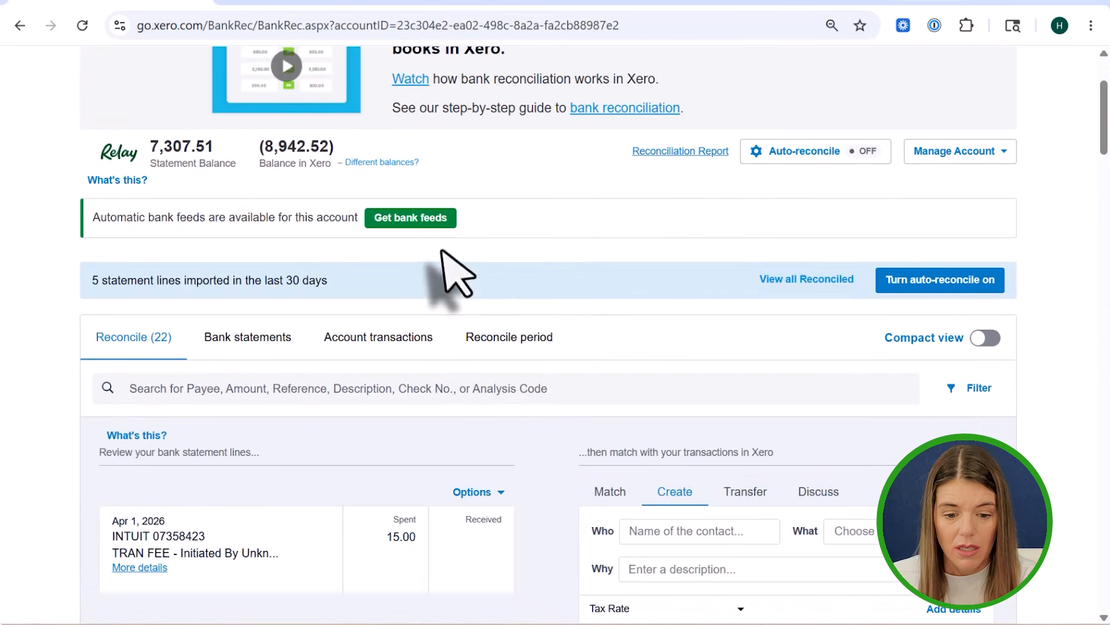
{"action": "scroll", "coordinate": [627, 283], "scroll_direction": "down", "scroll_amount": 1}
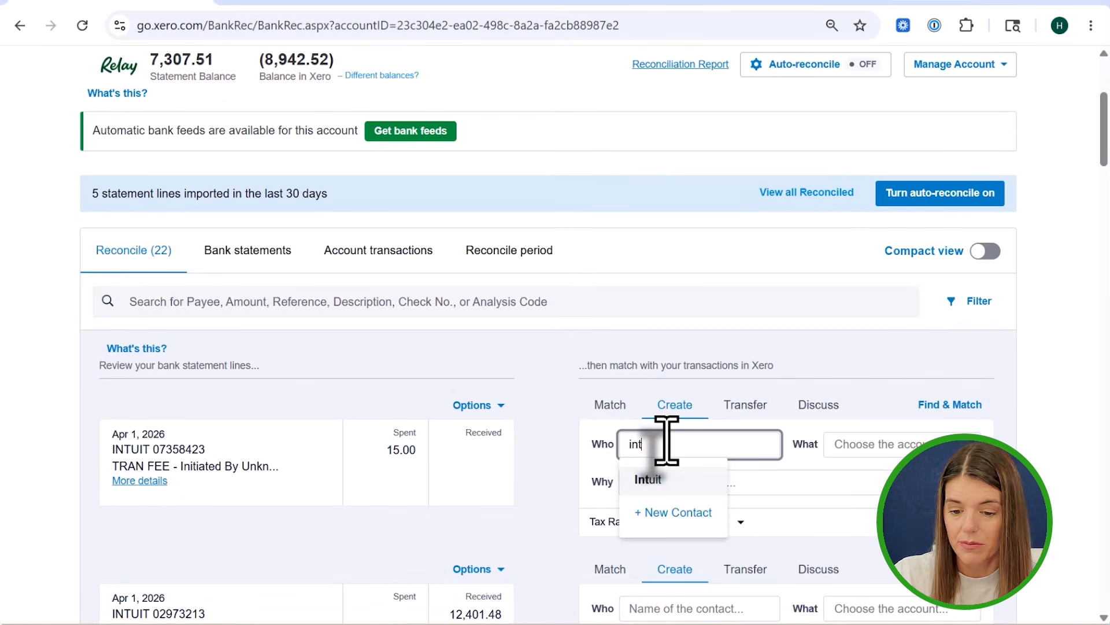
{"action": "left_click", "coordinate": [665, 485]}
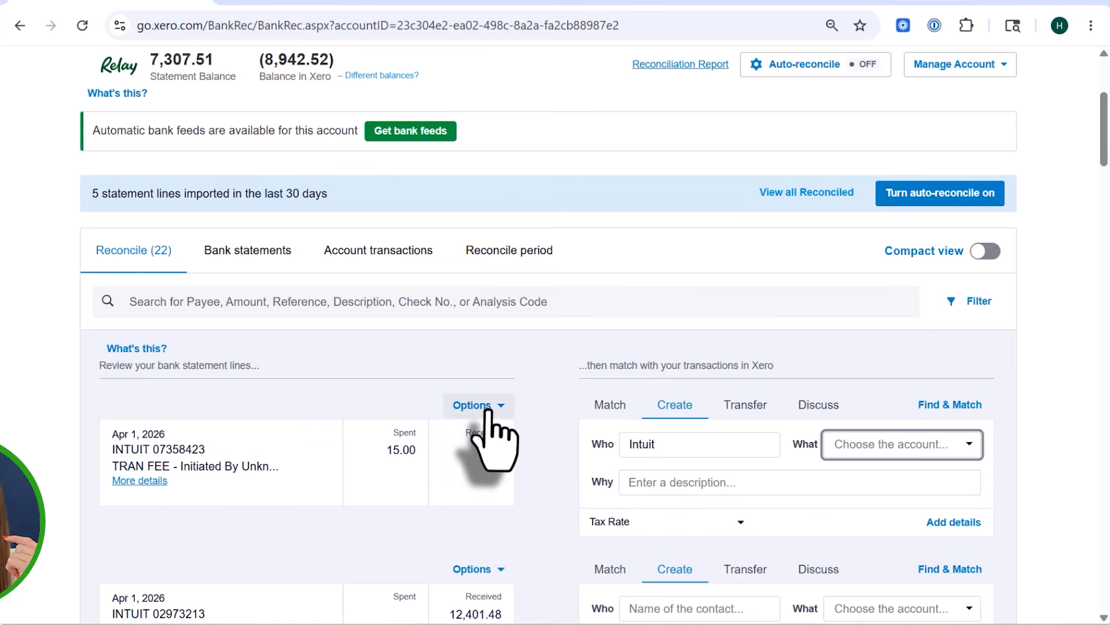
{"action": "key", "text": "Down"}
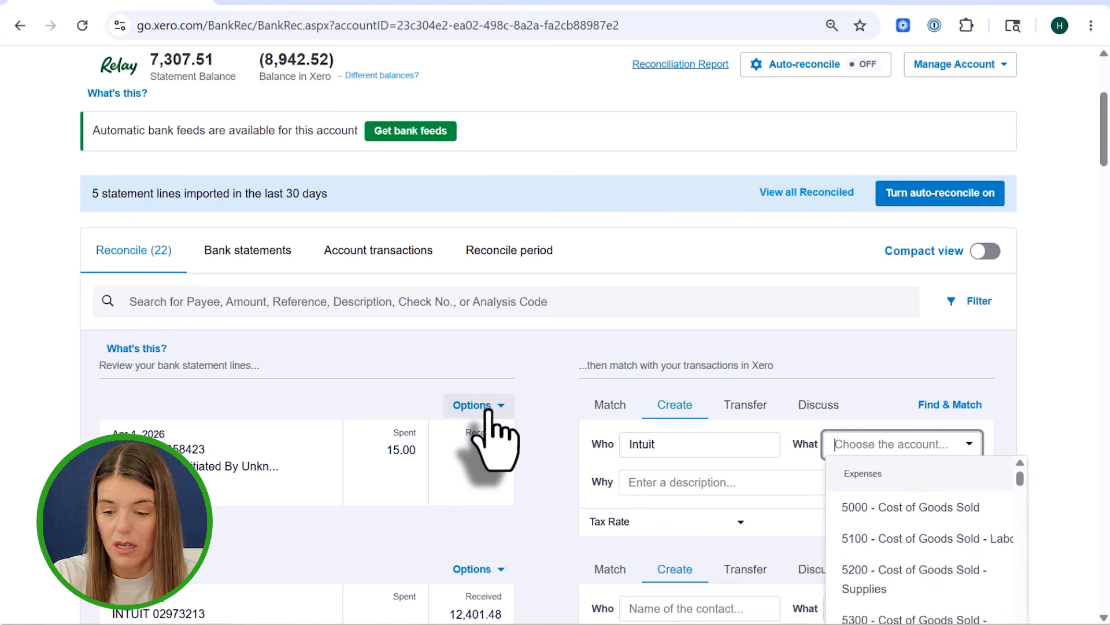
{"action": "type", "text": "merch"}
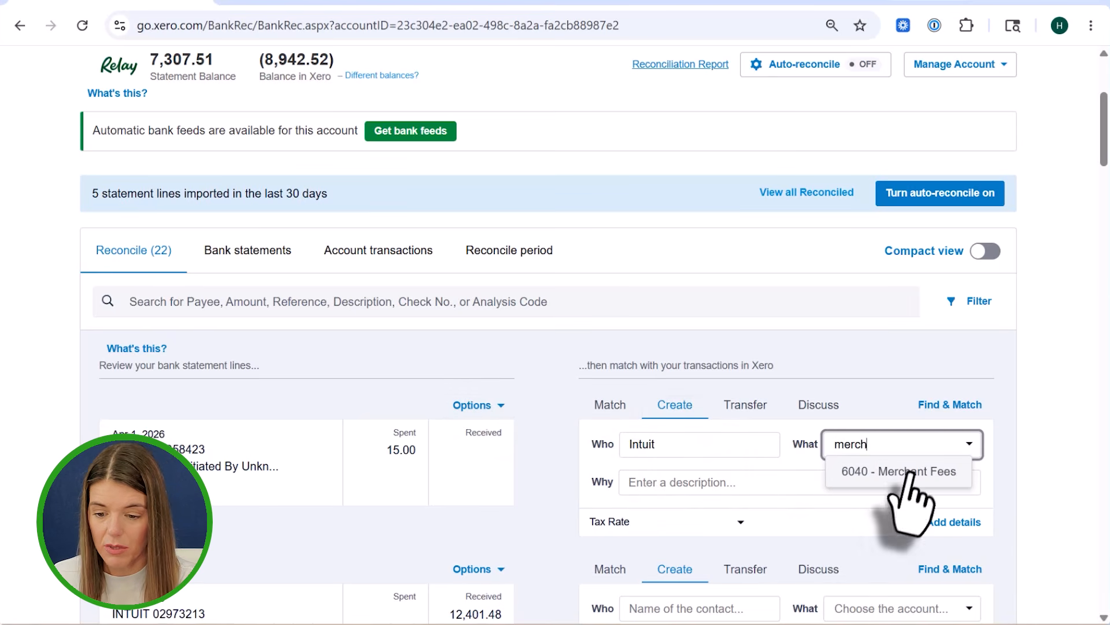
{"action": "left_click", "coordinate": [909, 471]}
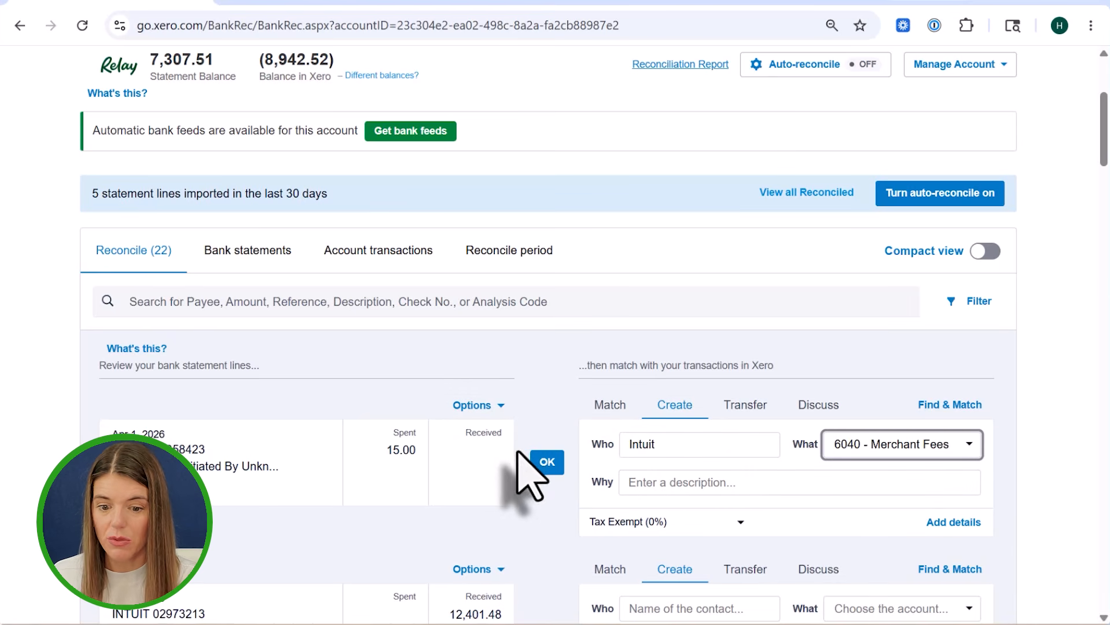
- Start a bank rule from the 15.00 Intuit line with the conditions payee contains INTUIT and description contains TRAN FEE
{"action": "left_click", "coordinate": [479, 412]}
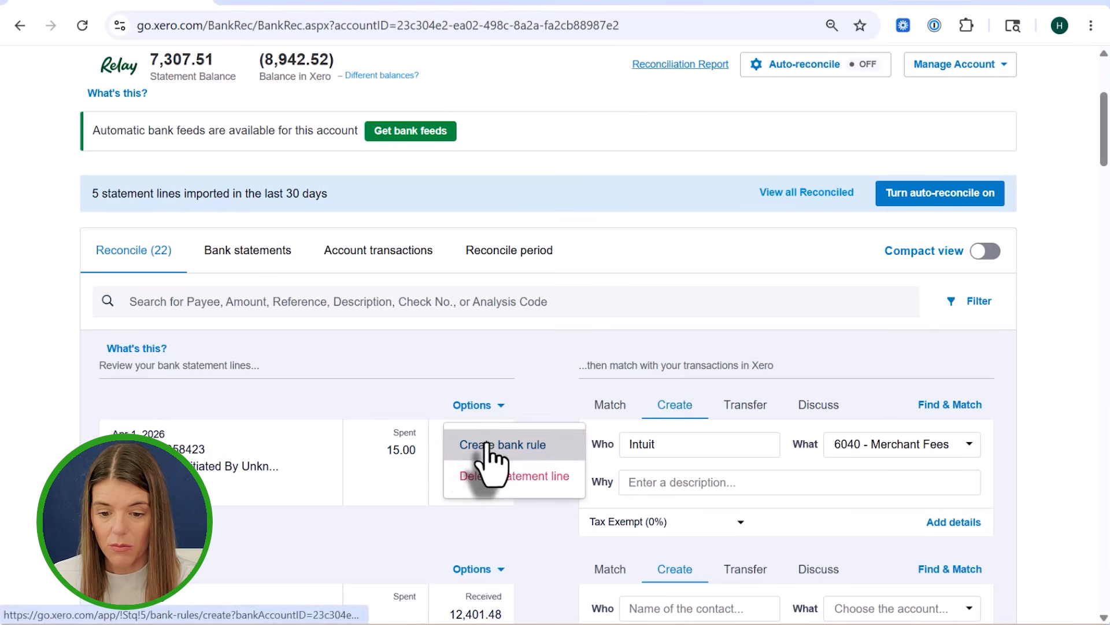
{"action": "left_click", "coordinate": [487, 445]}
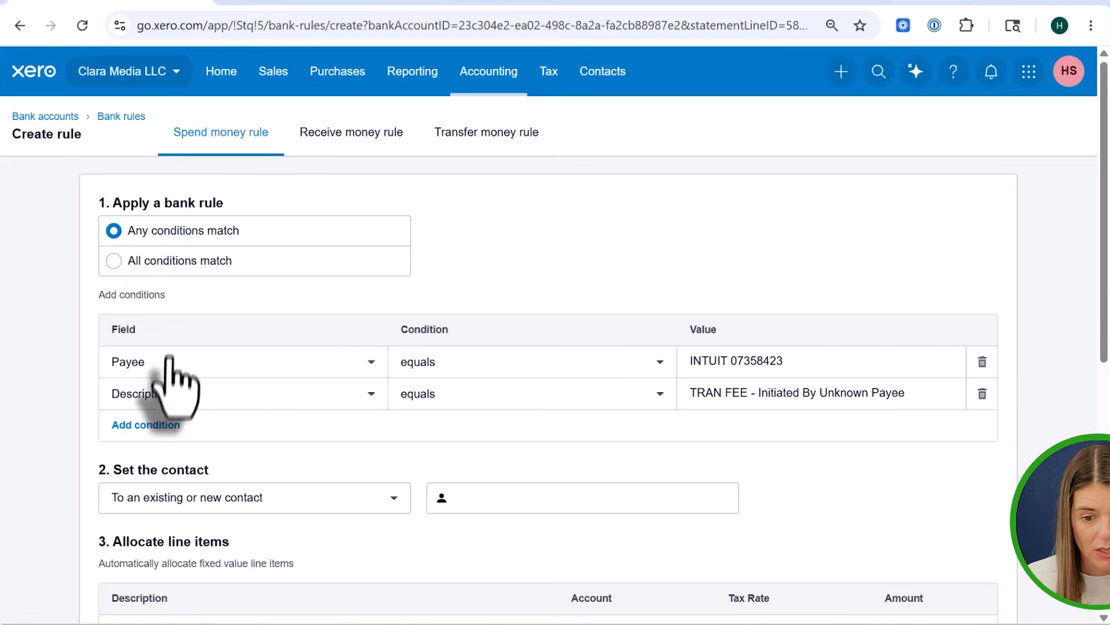
{"action": "left_click_drag", "start_coordinate": [806, 359], "coordinate": [734, 357]}
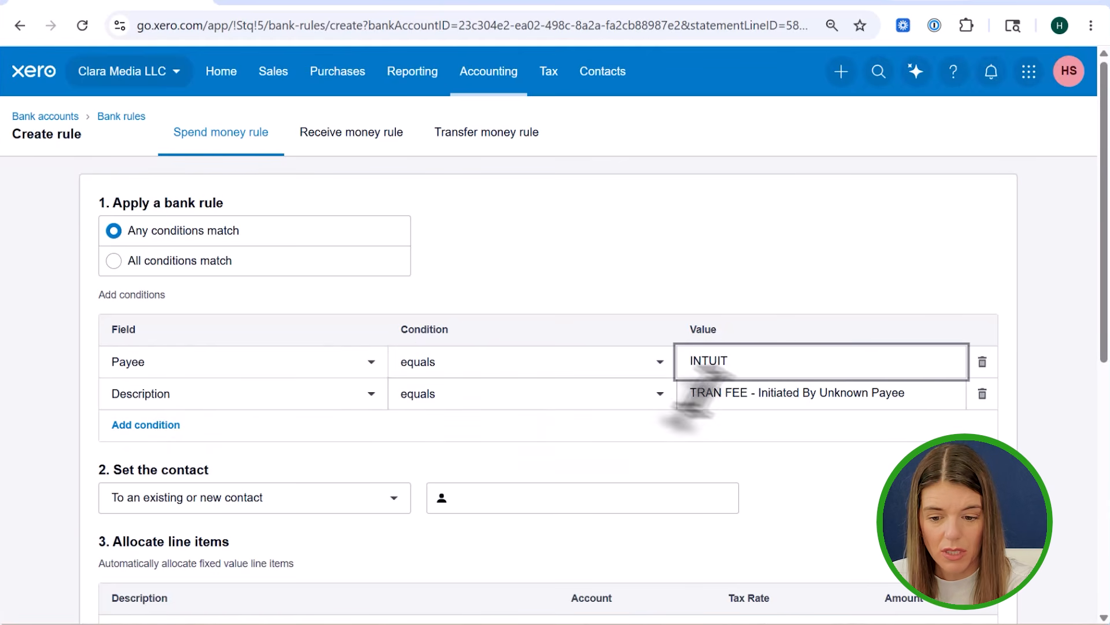
{"action": "left_click_drag", "start_coordinate": [752, 393], "coordinate": [949, 394]}
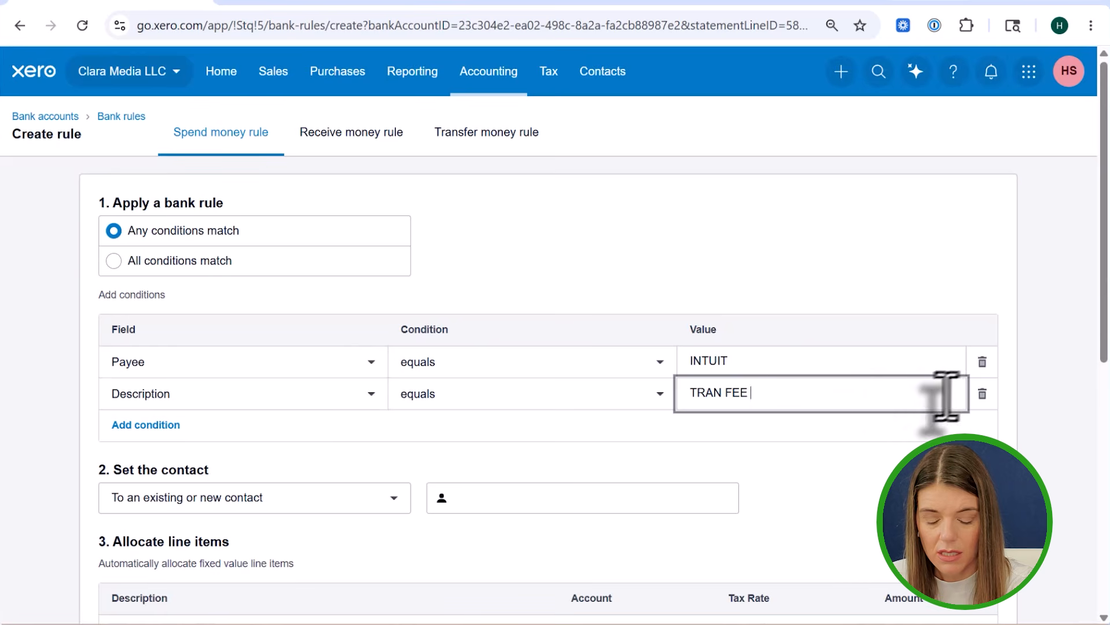
{"action": "left_click", "coordinate": [530, 394]}
{"action": "left_click", "coordinate": [506, 468]}
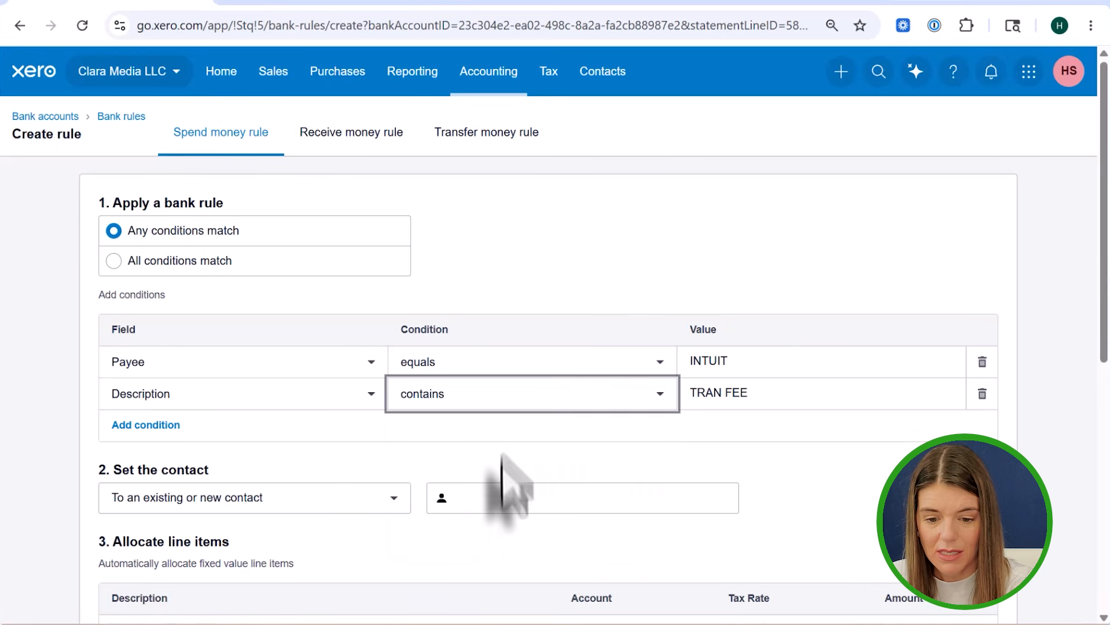
{"action": "left_click", "coordinate": [493, 364]}
{"action": "left_click", "coordinate": [477, 441]}
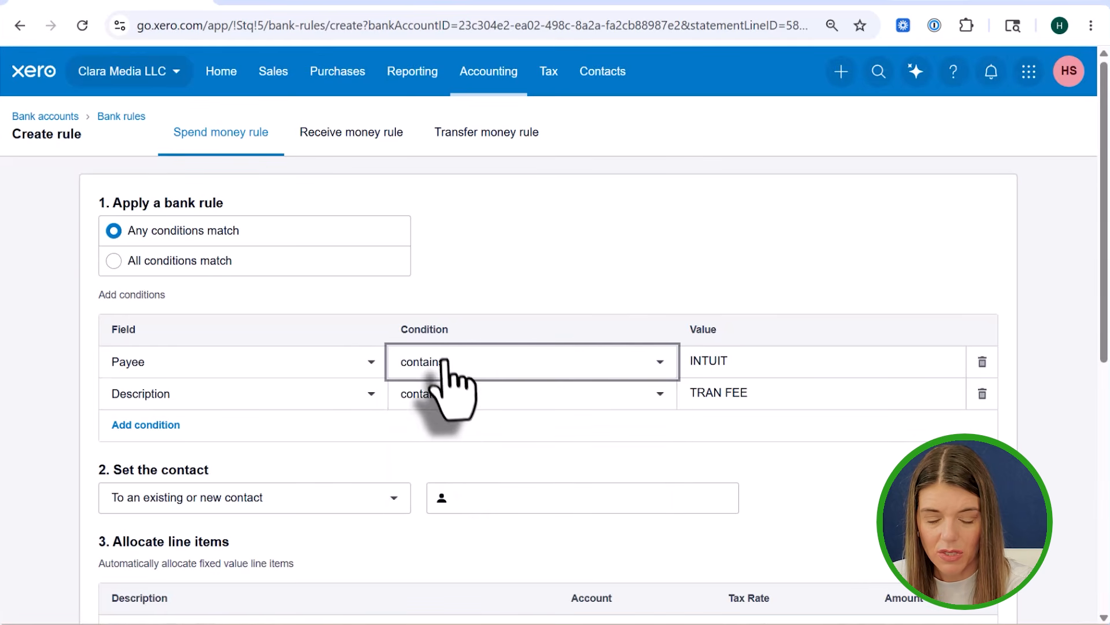
{"action": "left_click", "coordinate": [490, 451]}
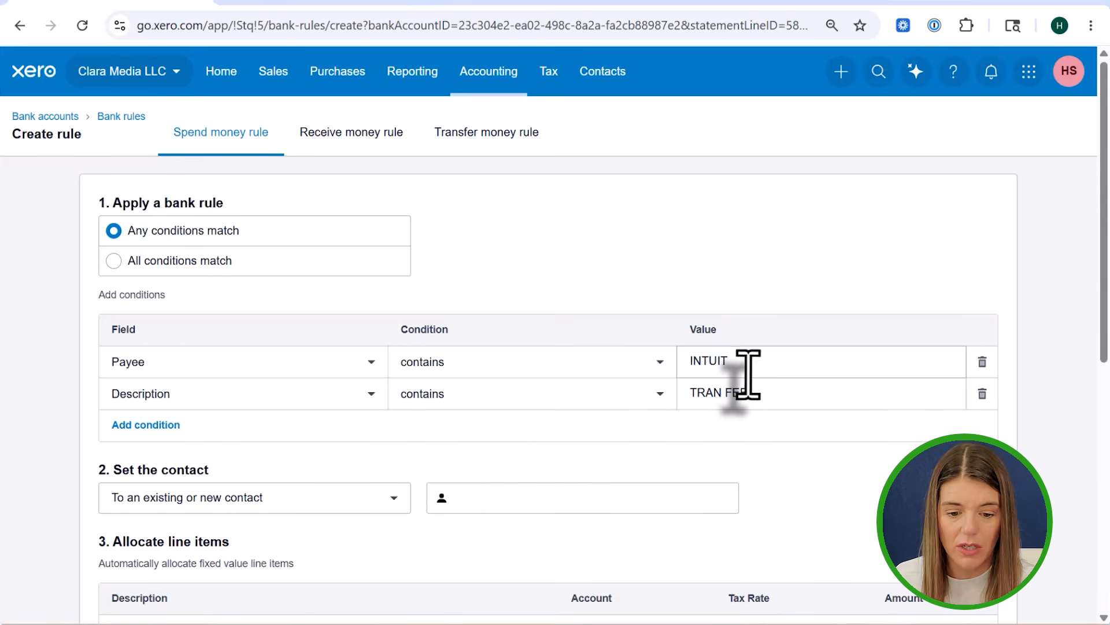
- Name the bank rule INTUIT Transaction Fee
{"action": "scroll", "coordinate": [632, 454], "scroll_direction": "down", "scroll_amount": 3}
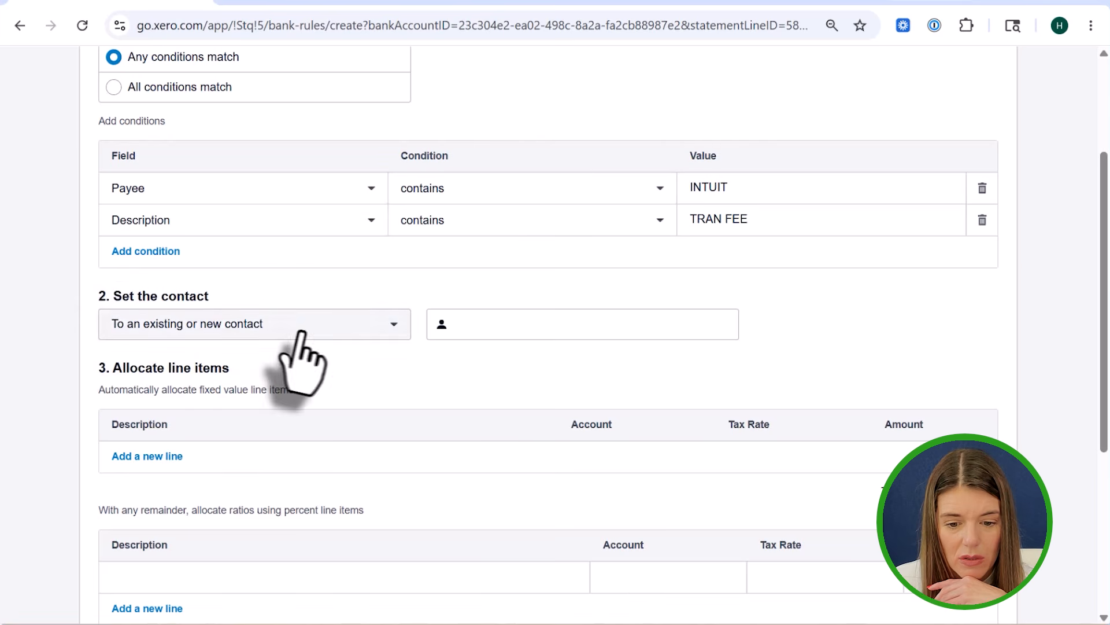
{"action": "scroll", "coordinate": [463, 327], "scroll_direction": "down", "scroll_amount": 3}
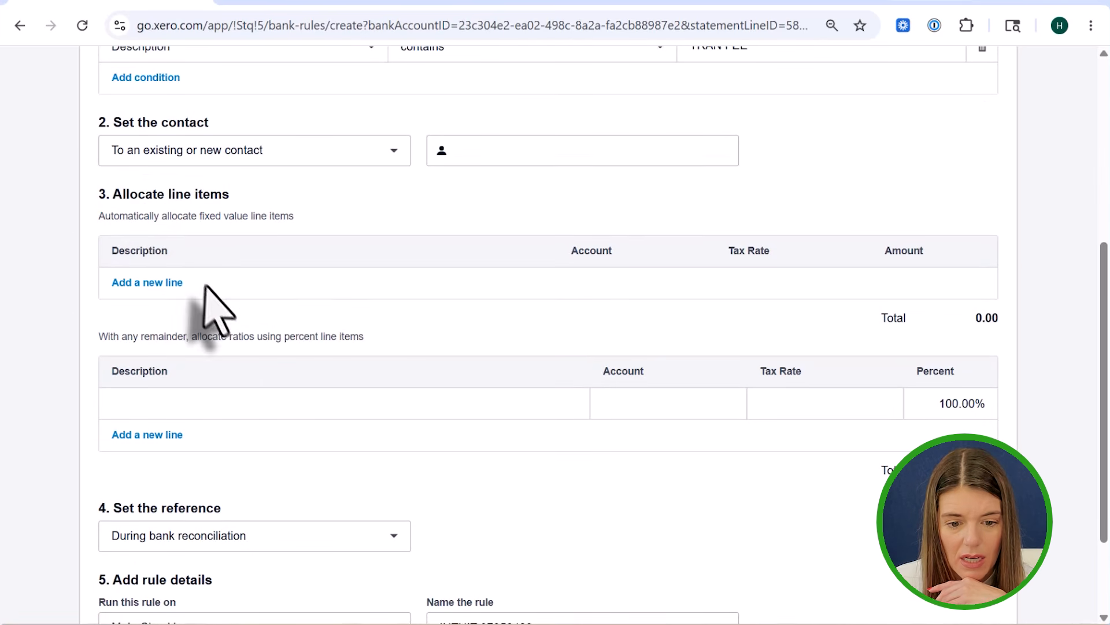
{"action": "scroll", "coordinate": [185, 338], "scroll_direction": "down", "scroll_amount": 2}
{"action": "left_click_drag", "start_coordinate": [533, 501], "coordinate": [480, 501]}
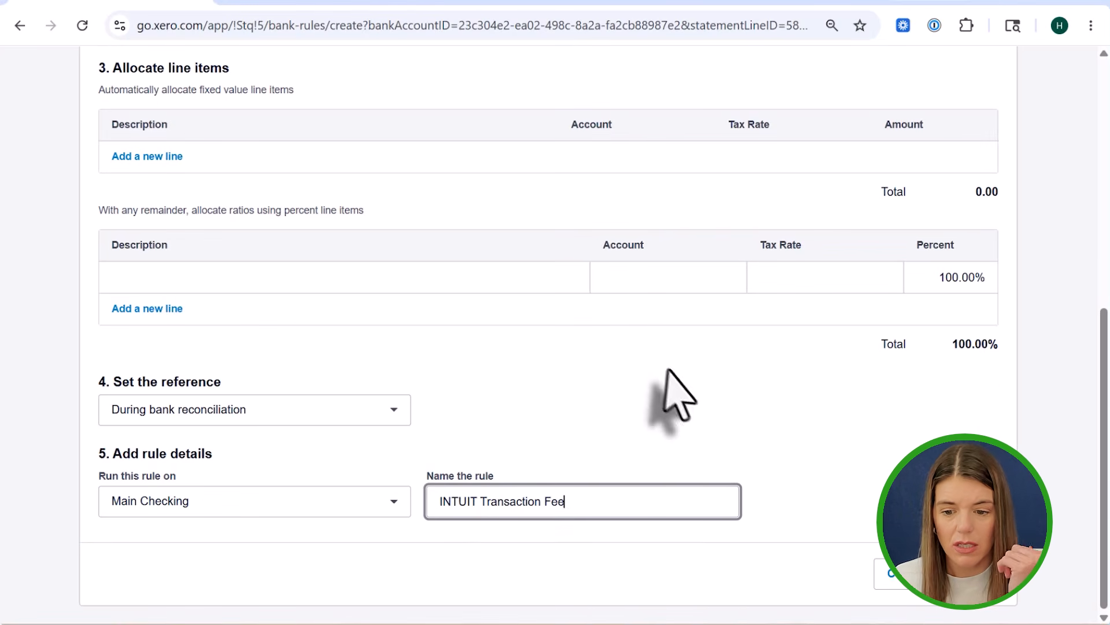
- Save the rule with 6040 - Merchant Fees as its percent line account and reconcile the April 1 Intuit fee line with it
{"action": "left_click", "coordinate": [384, 283]}
{"action": "left_click", "coordinate": [694, 283]}
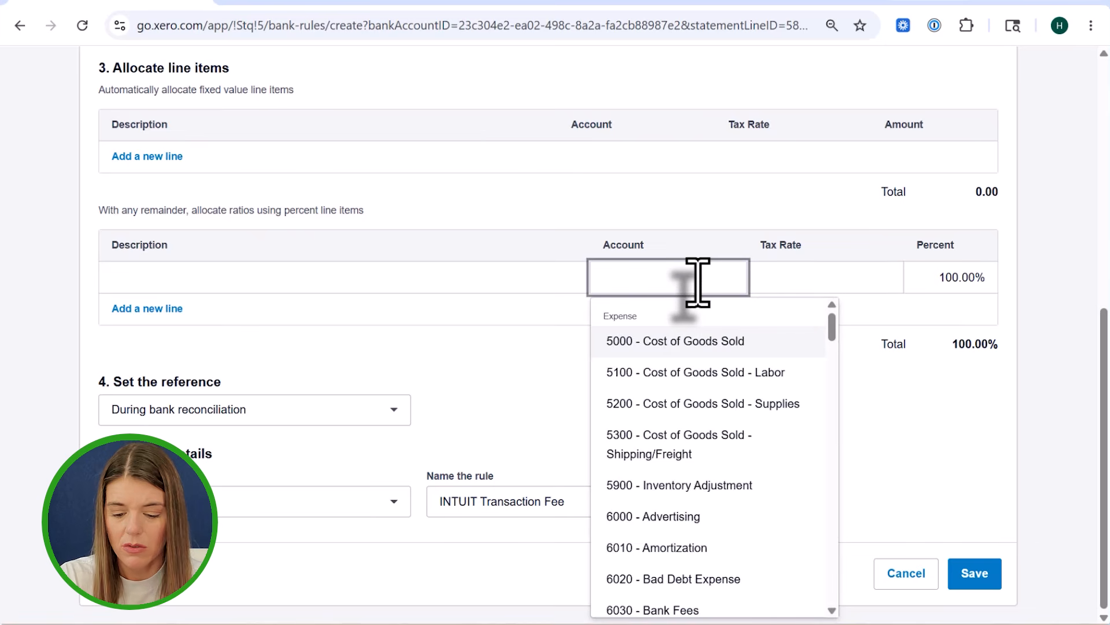
{"action": "type", "text": "merch"}
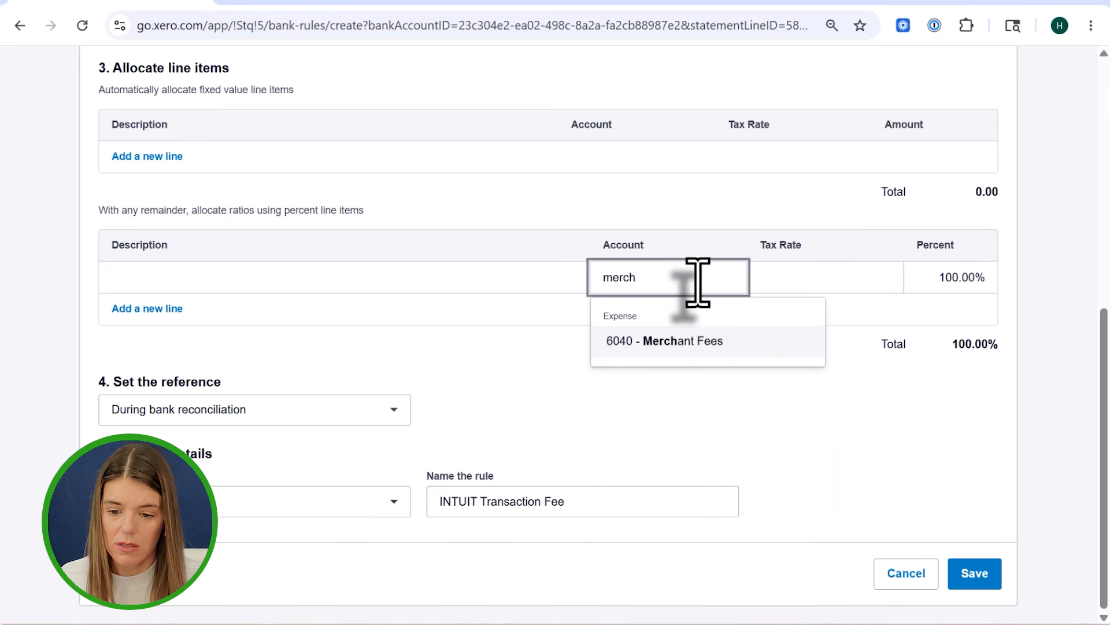
{"action": "left_click", "coordinate": [694, 343]}
{"action": "left_click", "coordinate": [977, 574]}
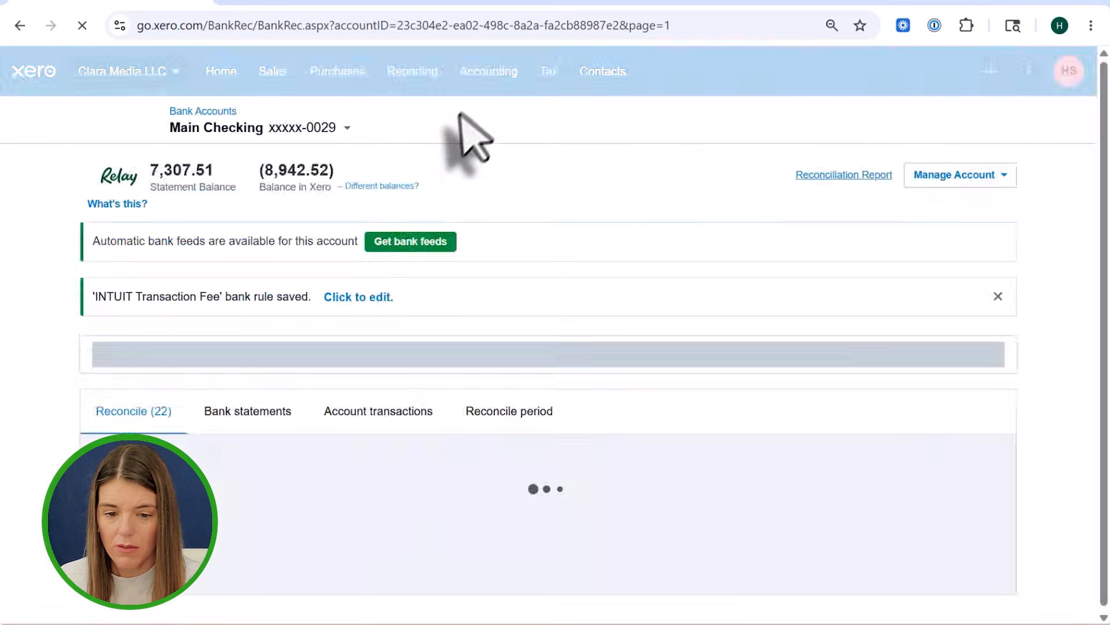
{"action": "scroll", "coordinate": [509, 272], "scroll_direction": "down", "scroll_amount": 6}
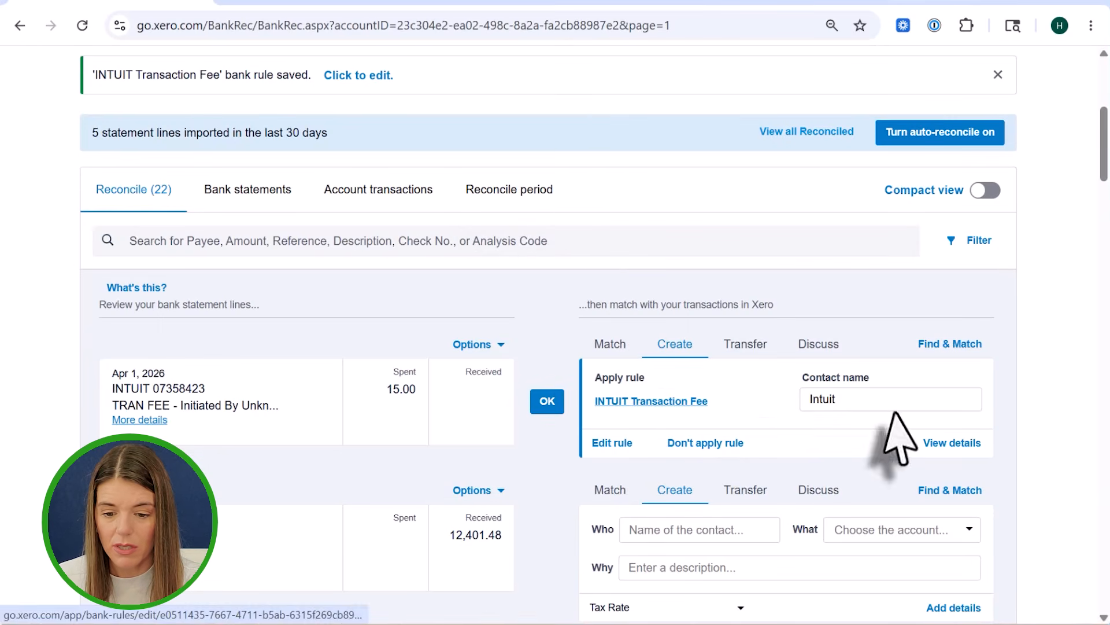
{"action": "left_click", "coordinate": [547, 405]}
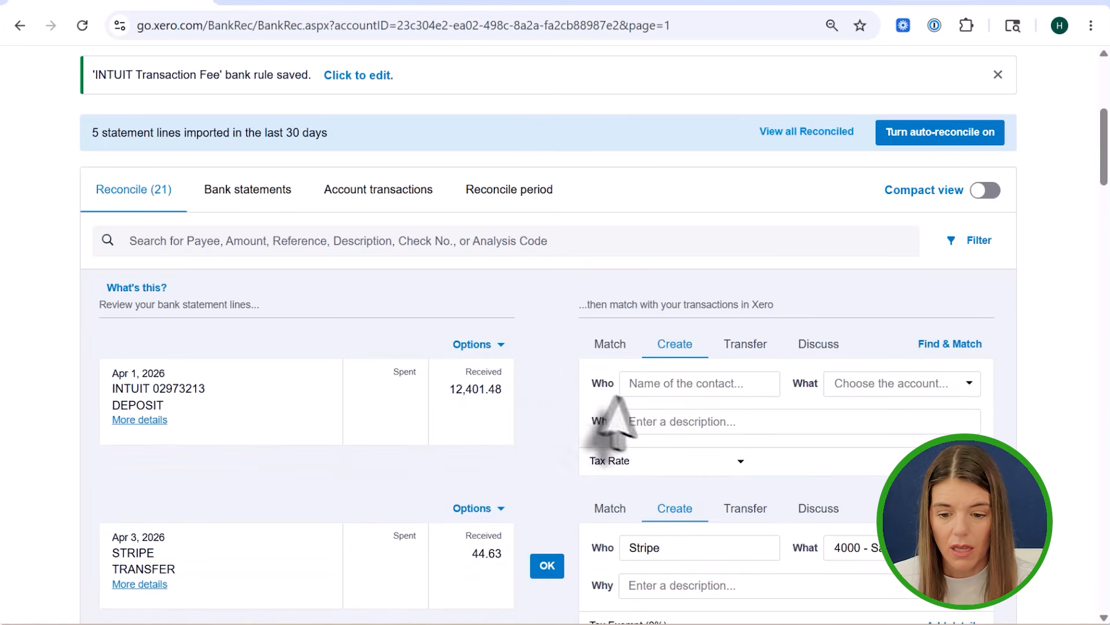
- Assign the contact Customer and the 4100 - Service Revenue account to the April 1 Intuit deposit of 12,401.48 and reconcile it
{"action": "left_click", "coordinate": [639, 389]}
{"action": "type", "text": "C"}
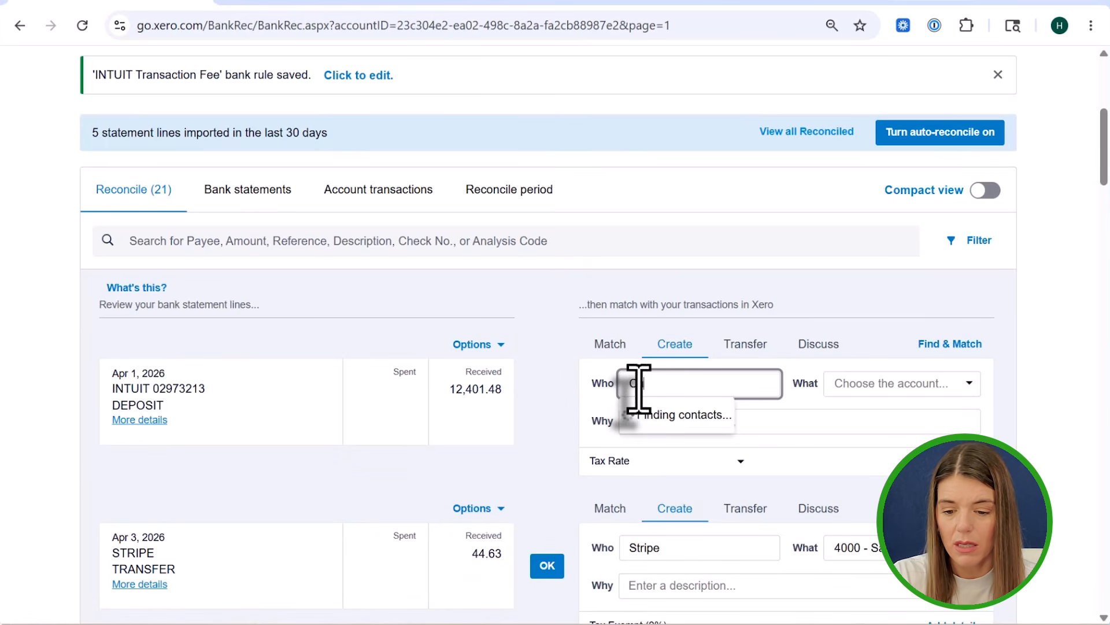
{"action": "type", "text": "u"}
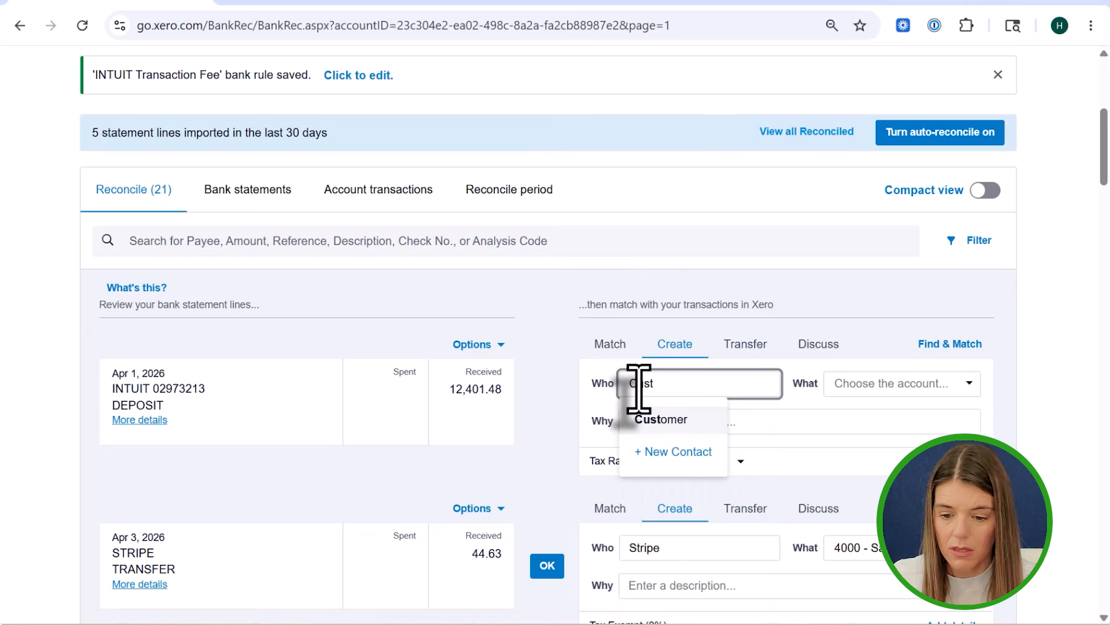
{"action": "type", "text": "st"}
{"action": "left_click", "coordinate": [665, 420]}
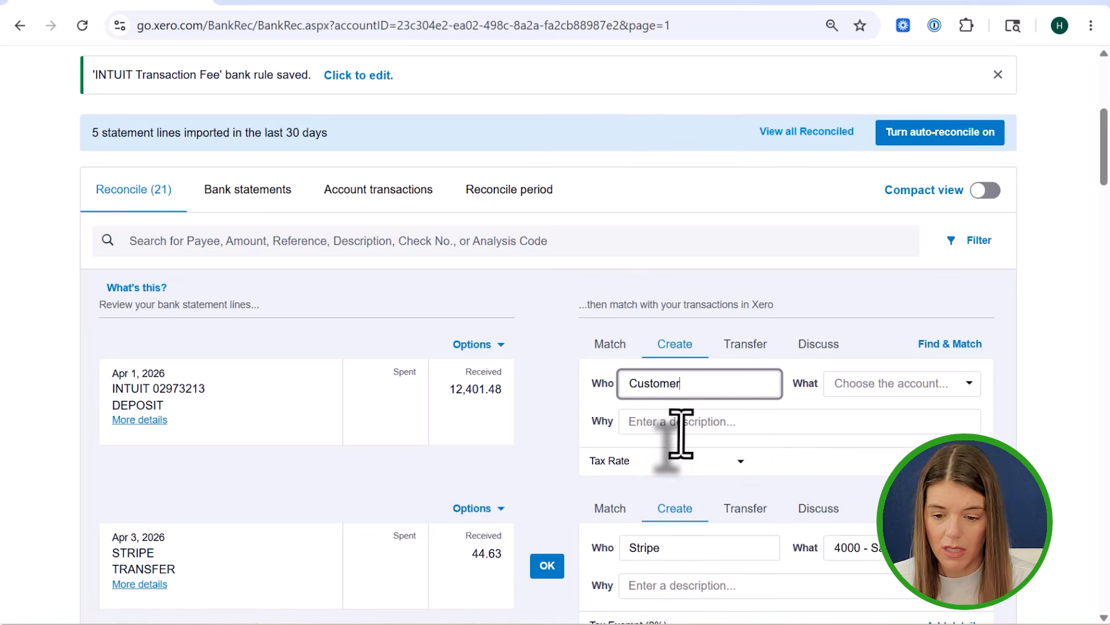
{"action": "left_click", "coordinate": [898, 384]}
{"action": "type", "text": "serv"}
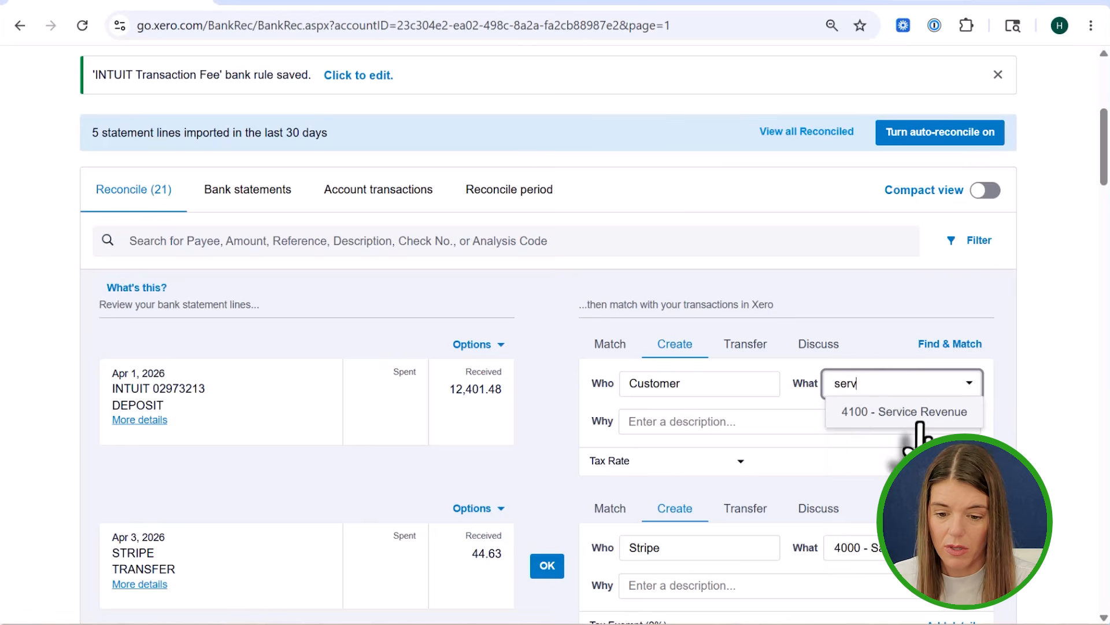
{"action": "left_click", "coordinate": [919, 424]}
{"action": "scroll", "coordinate": [595, 384], "scroll_direction": "down", "scroll_amount": 3}
{"action": "left_click", "coordinate": [547, 225]}
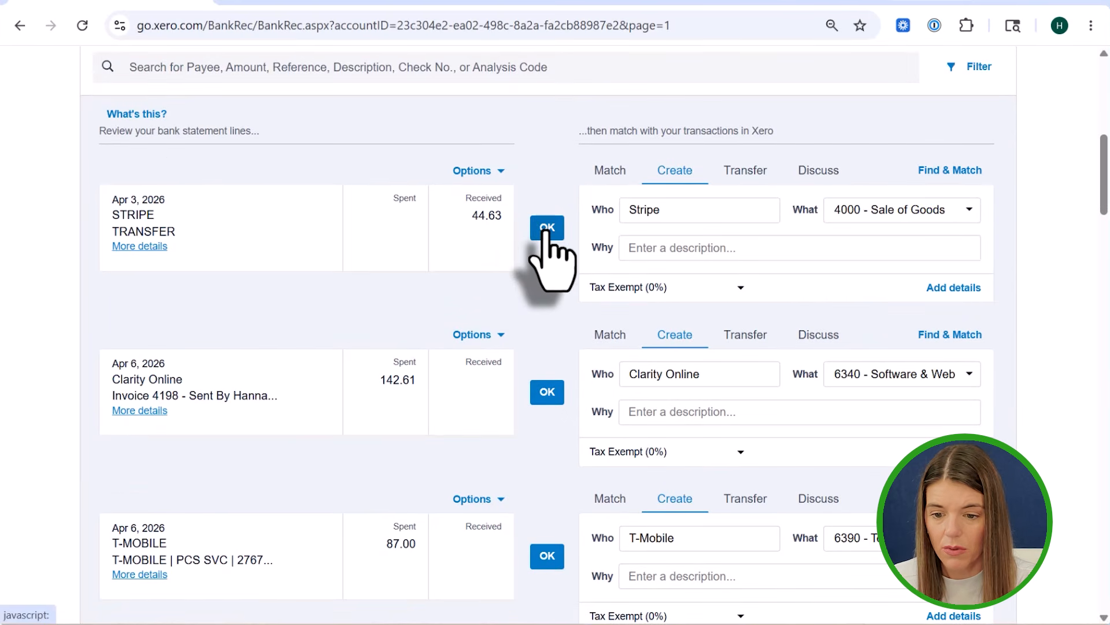
- Reconcile the April 3 Stripe line and the April 6 Clarity Online, T-Mobile, Chase credit card transfer and Intuit transaction fee lines as suggested
{"action": "left_click", "coordinate": [546, 228]}
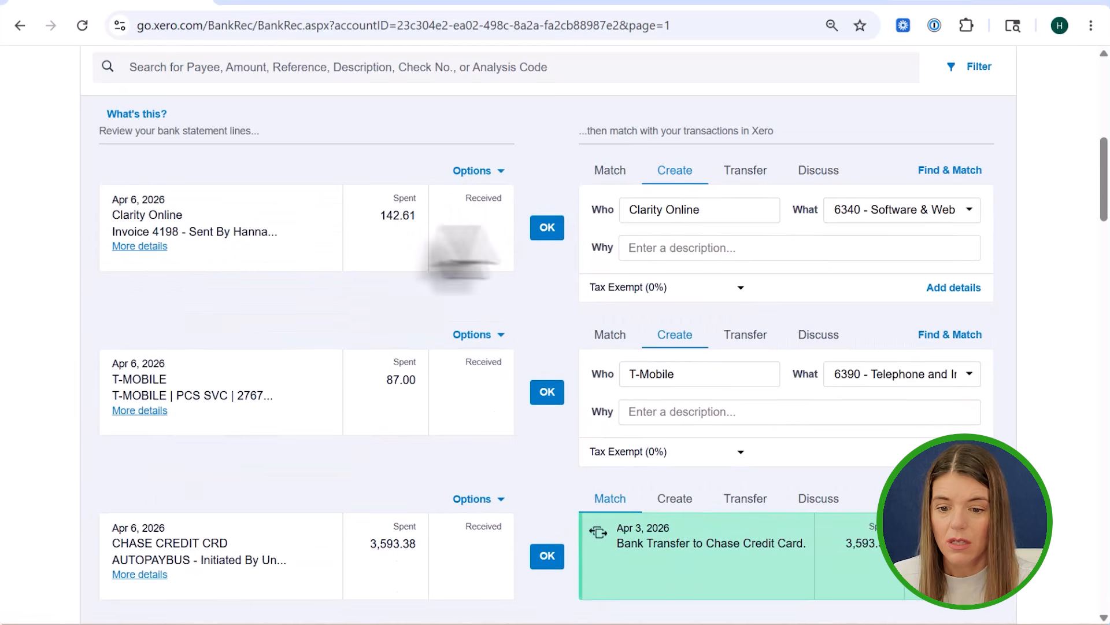
{"action": "left_click", "coordinate": [546, 227]}
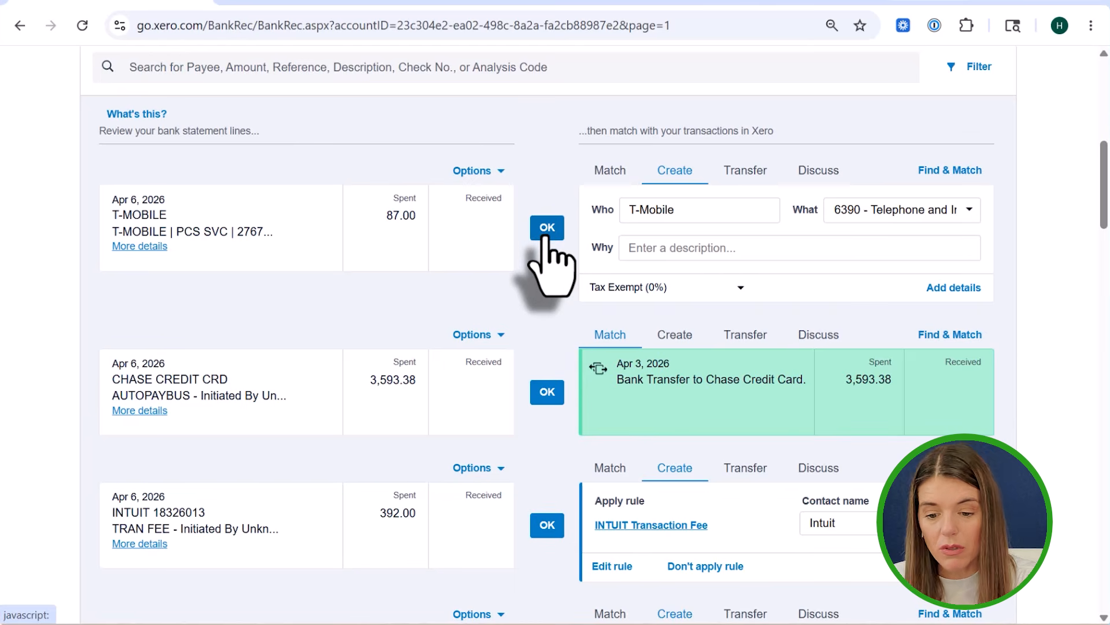
{"action": "left_click", "coordinate": [547, 229]}
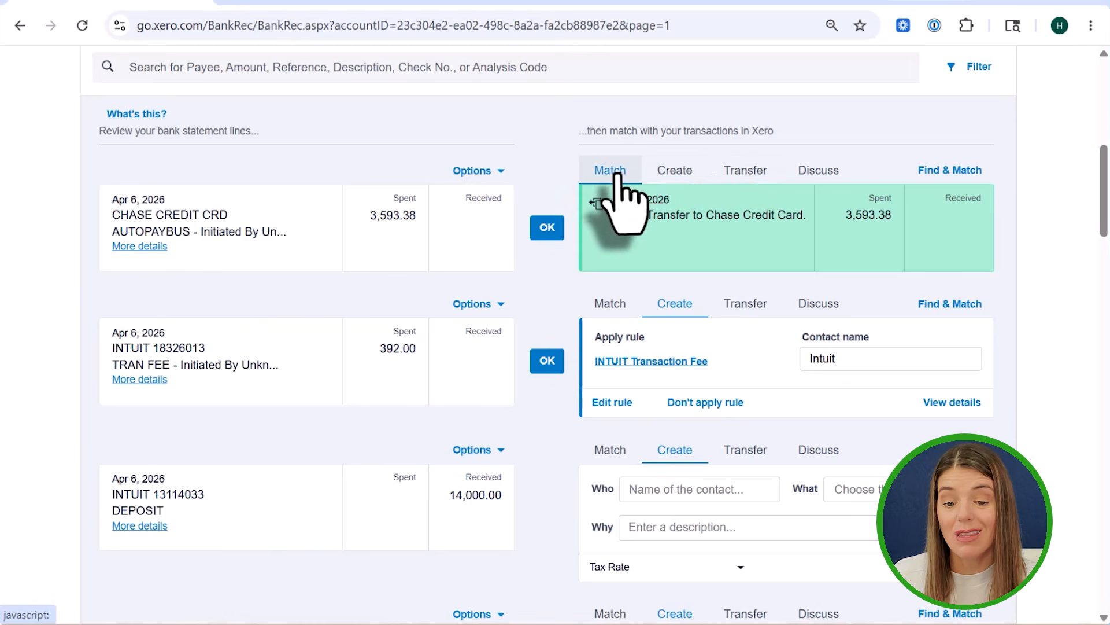
{"action": "left_click", "coordinate": [547, 227]}
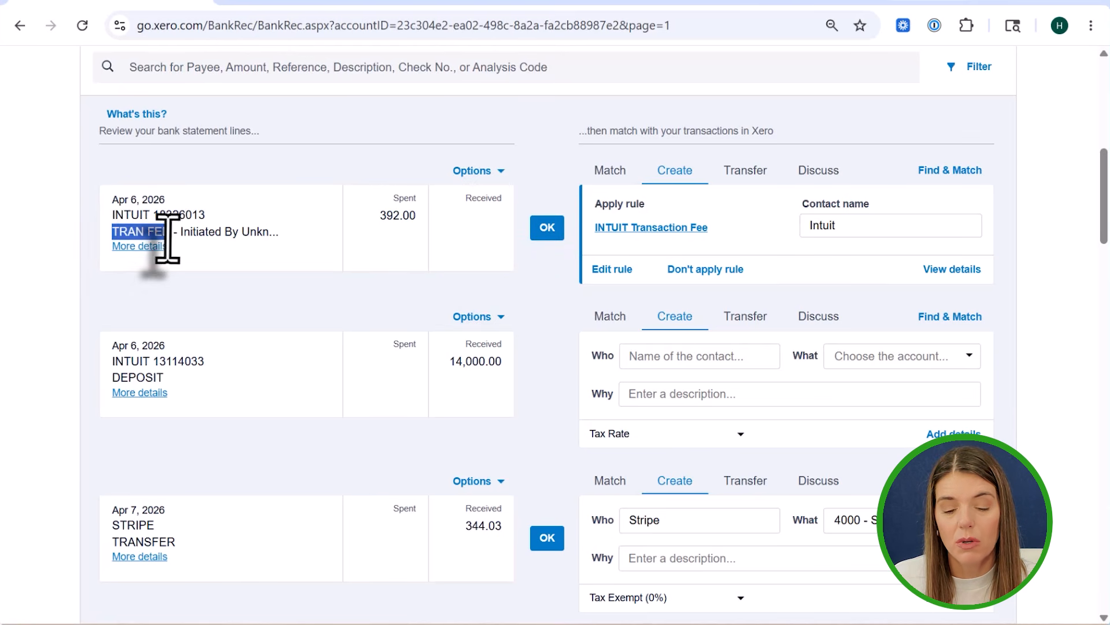
{"action": "left_click", "coordinate": [544, 230]}
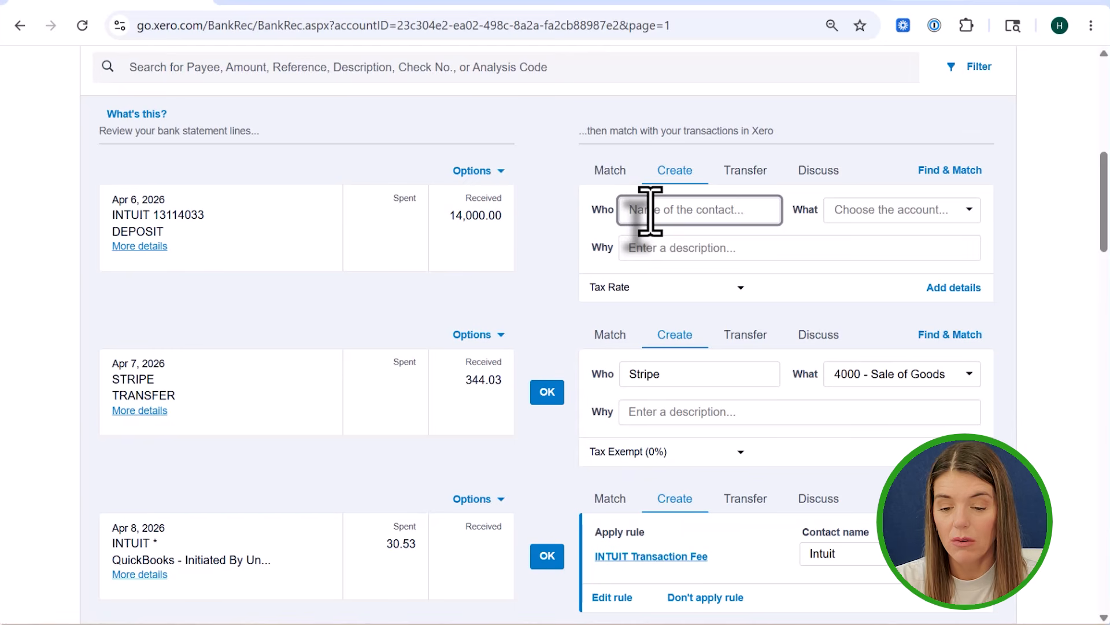
- Assign the contact Customer and the 4100 - Service Revenue account to the April 6 Intuit deposit of 14,000.00 and reconcile it
{"action": "type", "text": "u"}
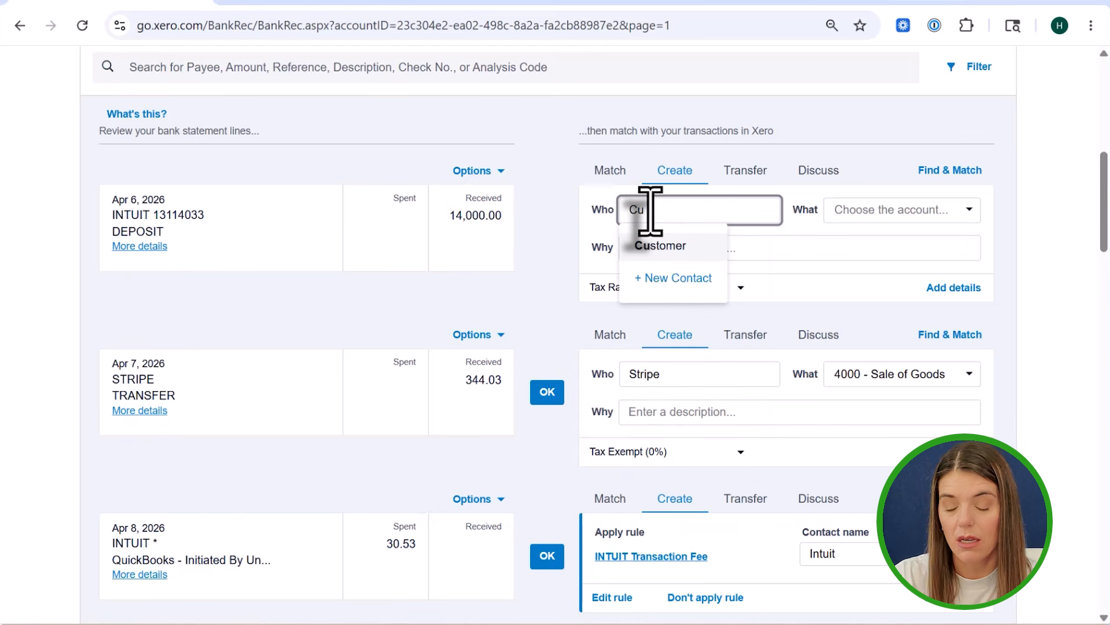
{"action": "left_click", "coordinate": [659, 245]}
{"action": "left_click", "coordinate": [873, 212]}
{"action": "type", "text": "ser"}
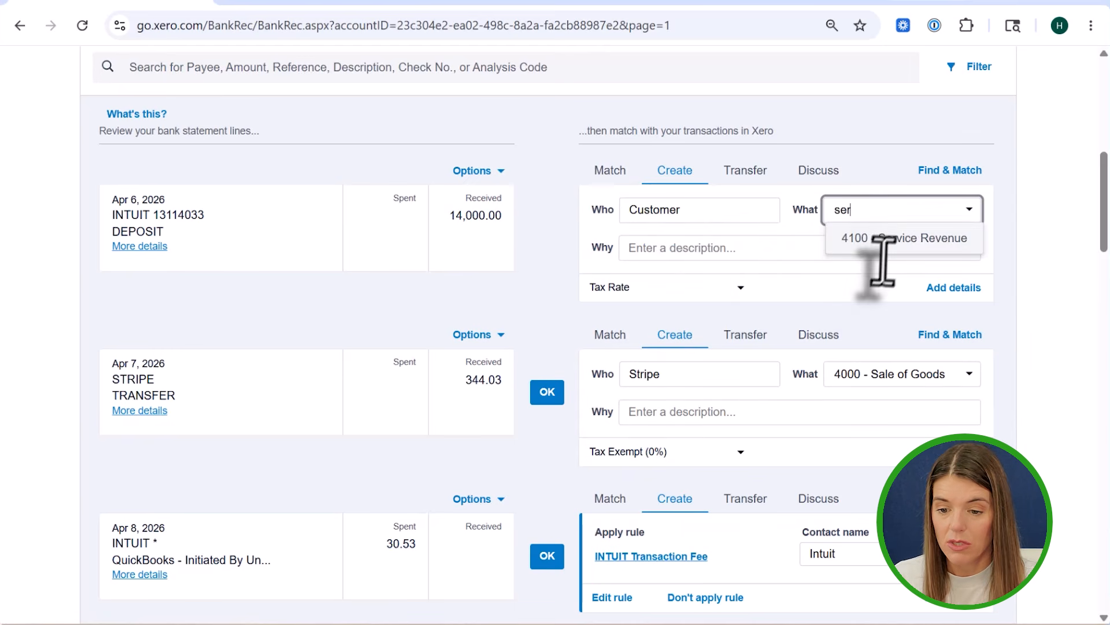
{"action": "left_click", "coordinate": [879, 242]}
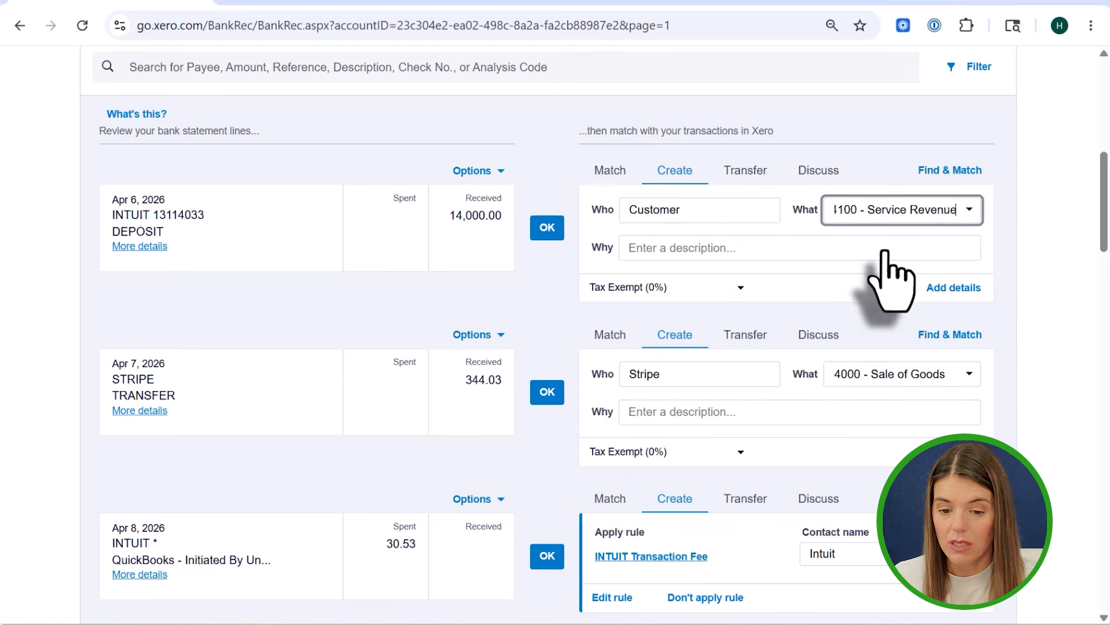
{"action": "left_click", "coordinate": [547, 229]}
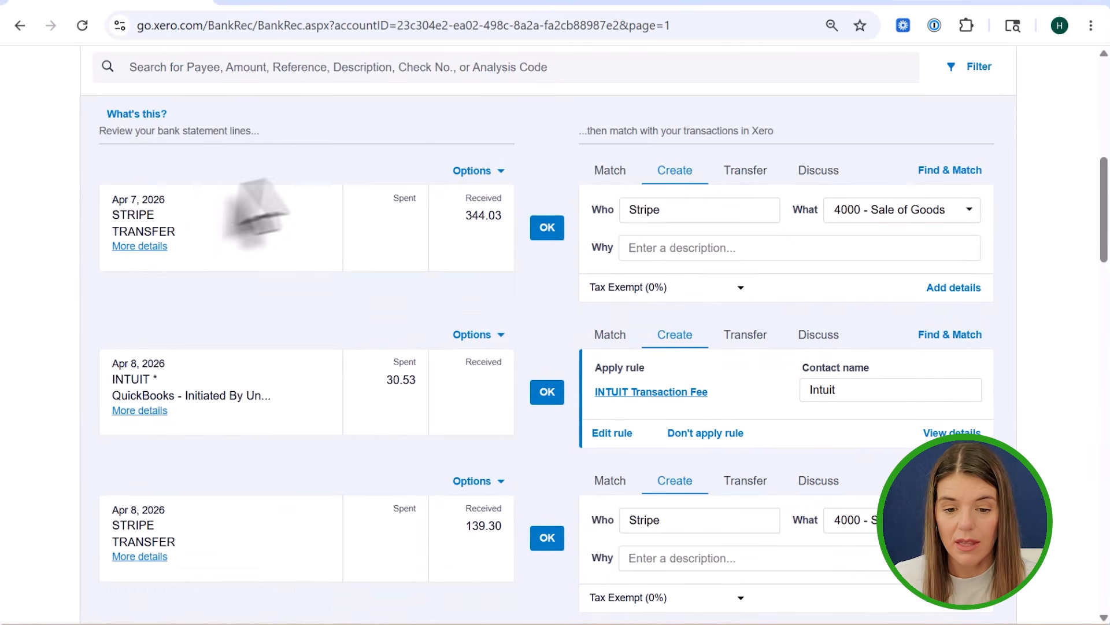
- Reconcile the April 7–8 Stripe and Intuit lines as suggested, and the April 10 deposit of 18,000.00 as a transfer from Tax Savings
{"action": "left_click", "coordinate": [547, 227]}
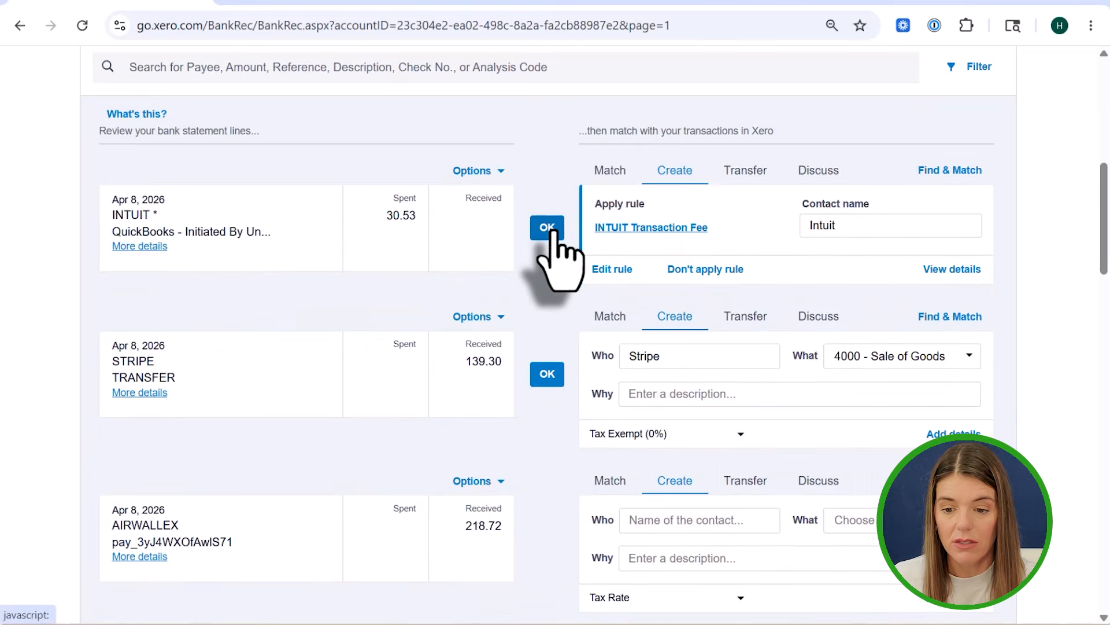
{"action": "left_click", "coordinate": [547, 227]}
{"action": "left_click", "coordinate": [547, 227]}
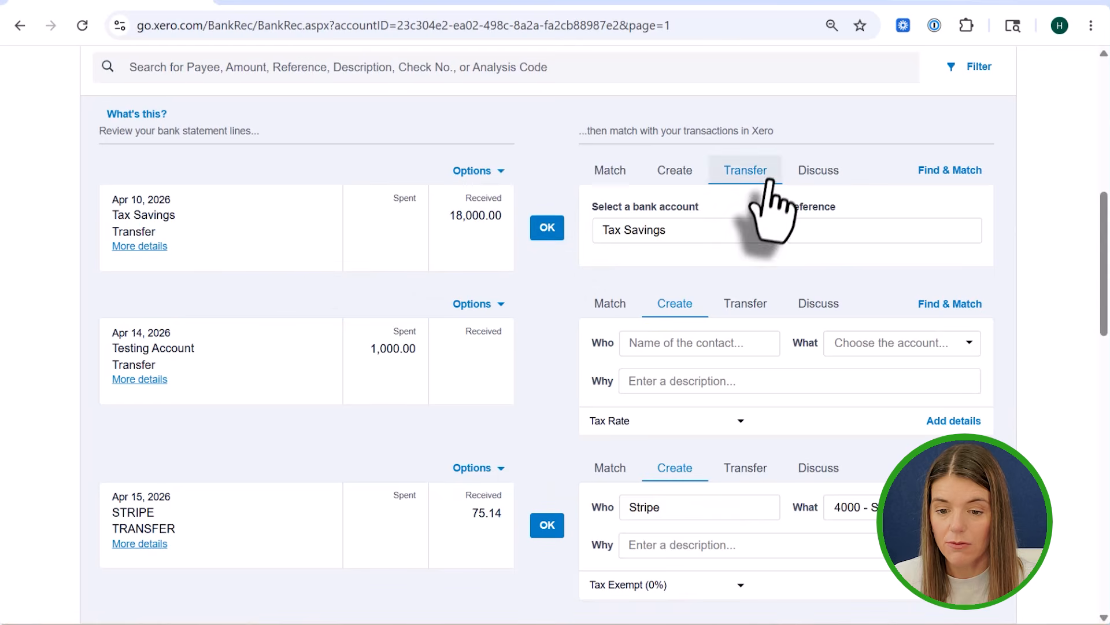
{"action": "left_click", "coordinate": [546, 229]}
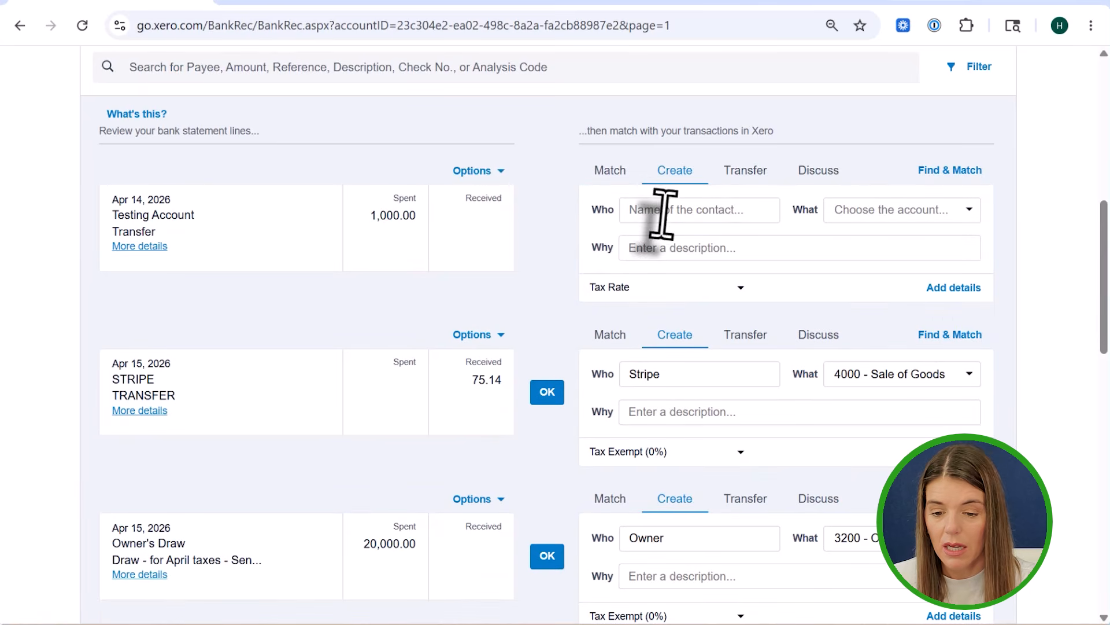
- Assign the contact Owner and the 3200 - Owner's Draws account to the April 14 Testing Account line of 1,000.00 and reconcile it
{"action": "left_click", "coordinate": [743, 174]}
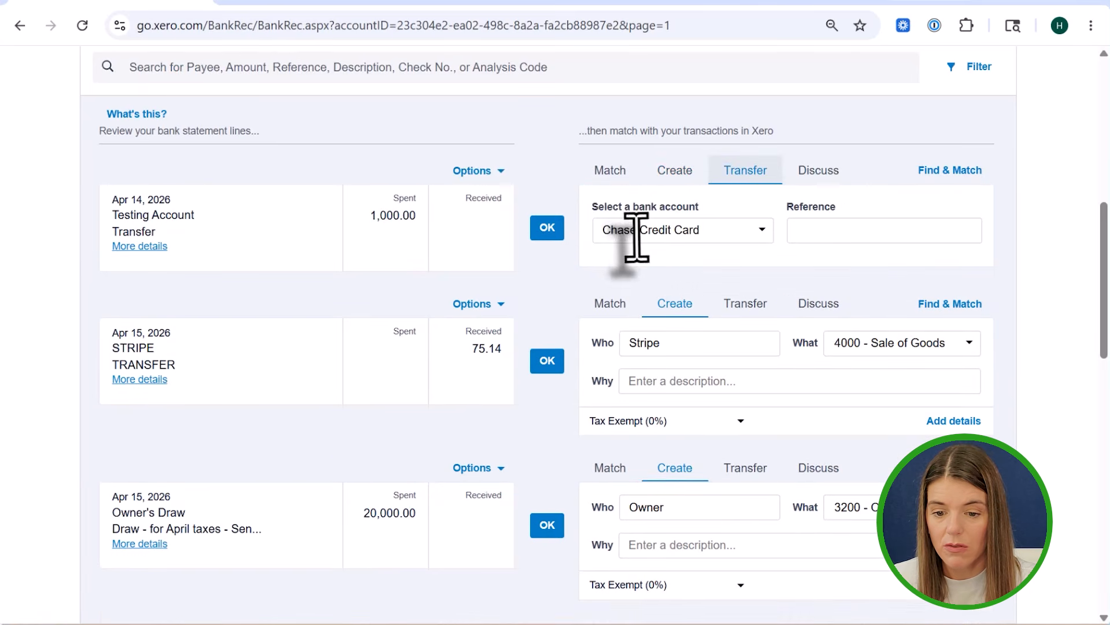
{"action": "left_click", "coordinate": [669, 176]}
{"action": "left_click", "coordinate": [628, 217]}
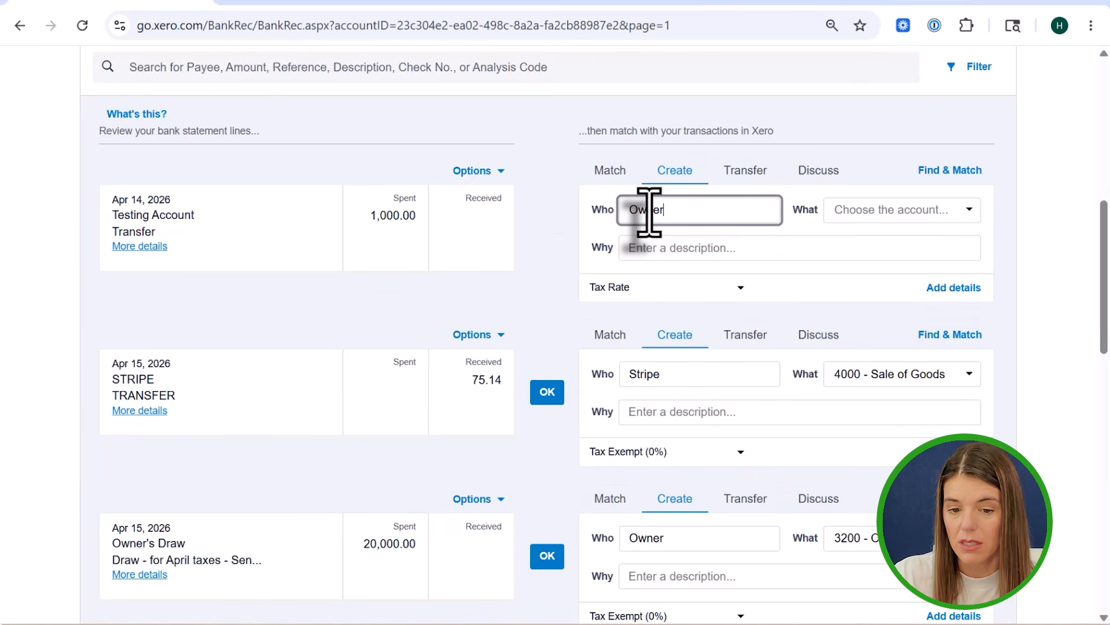
{"action": "type", "text": "Owner"}
{"action": "left_click", "coordinate": [653, 245]}
{"action": "left_click", "coordinate": [872, 213]}
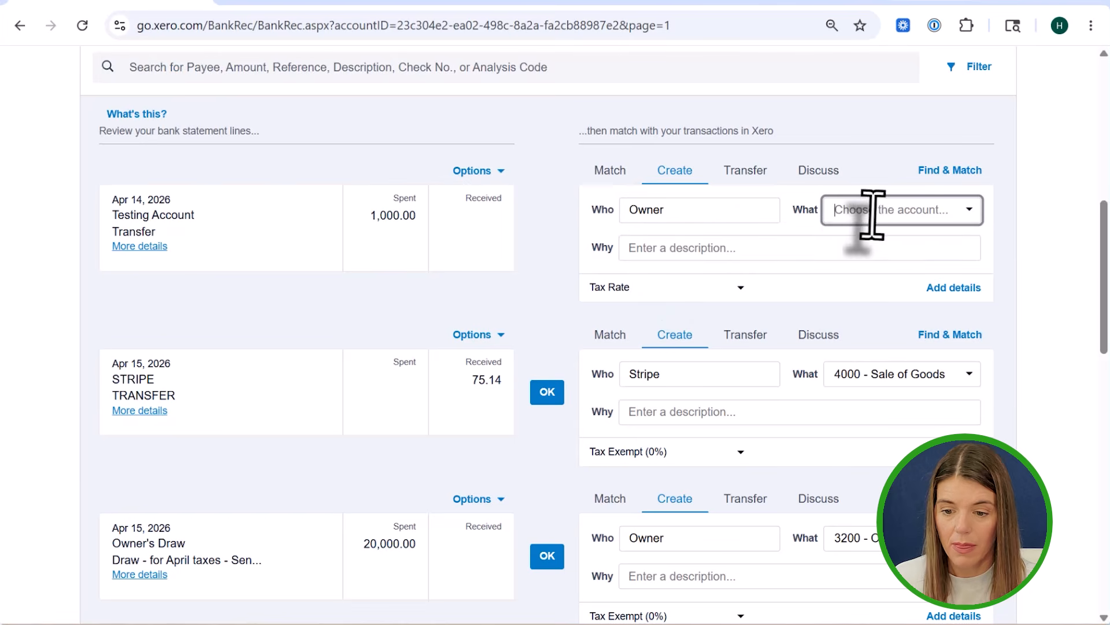
{"action": "type", "text": "dr"}
{"action": "left_click", "coordinate": [874, 238]}
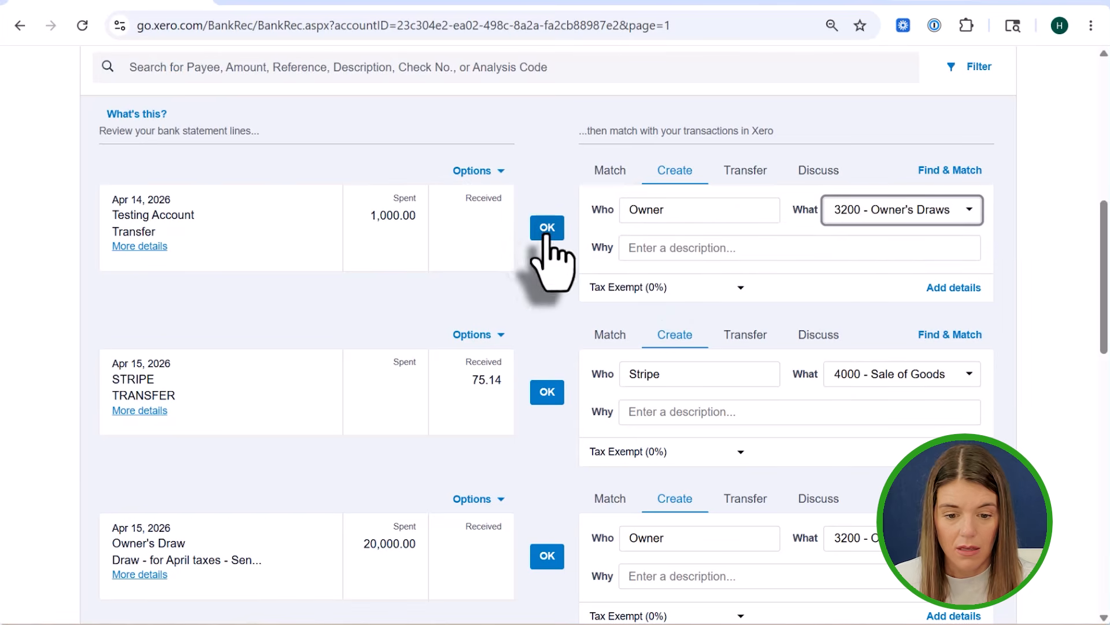
{"action": "left_click", "coordinate": [547, 228]}
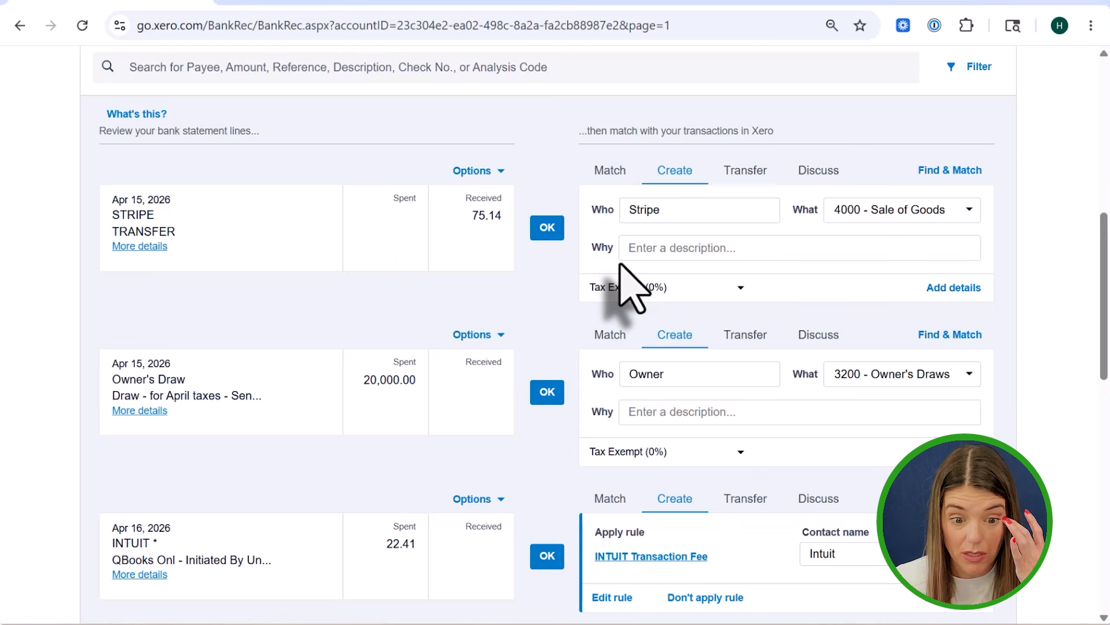
- Reconcile the remaining Main Checking lines from April 15 to April 28, including Stripe, Owner's Draw, Google and Intuit, with their suggested coding
{"action": "left_click", "coordinate": [547, 227]}
{"action": "left_click", "coordinate": [547, 227]}
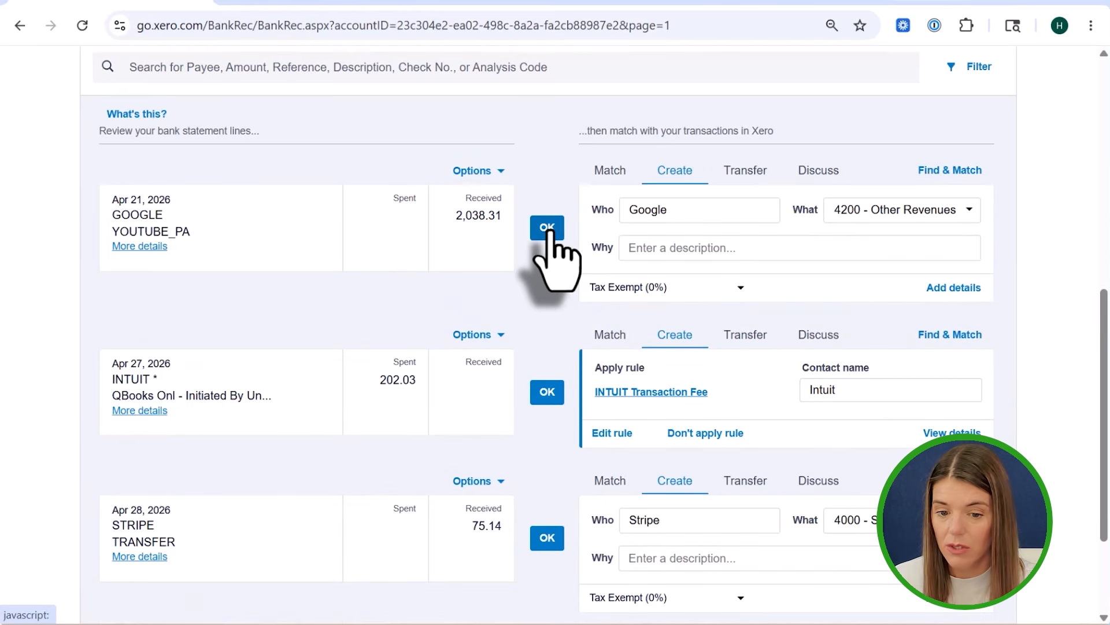
{"action": "left_click", "coordinate": [547, 228]}
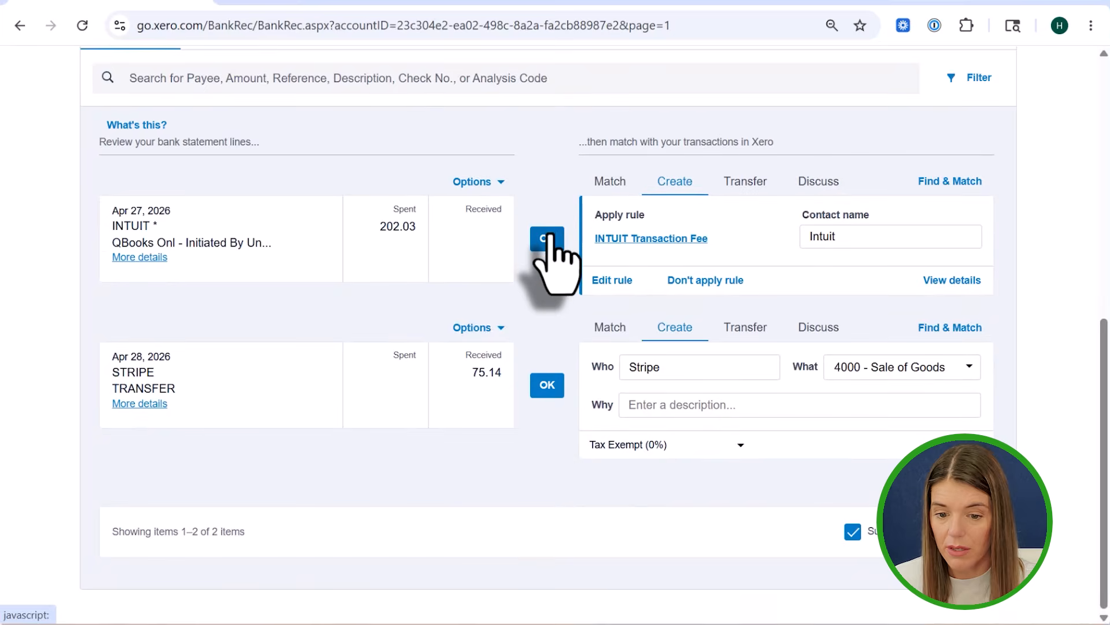
{"action": "left_click", "coordinate": [548, 237]}
- Review the list of bank accounts for remaining items and open the Tax Savings account's lines awaiting reconciliation
{"action": "scroll", "coordinate": [565, 416], "scroll_direction": "up", "scroll_amount": 6}
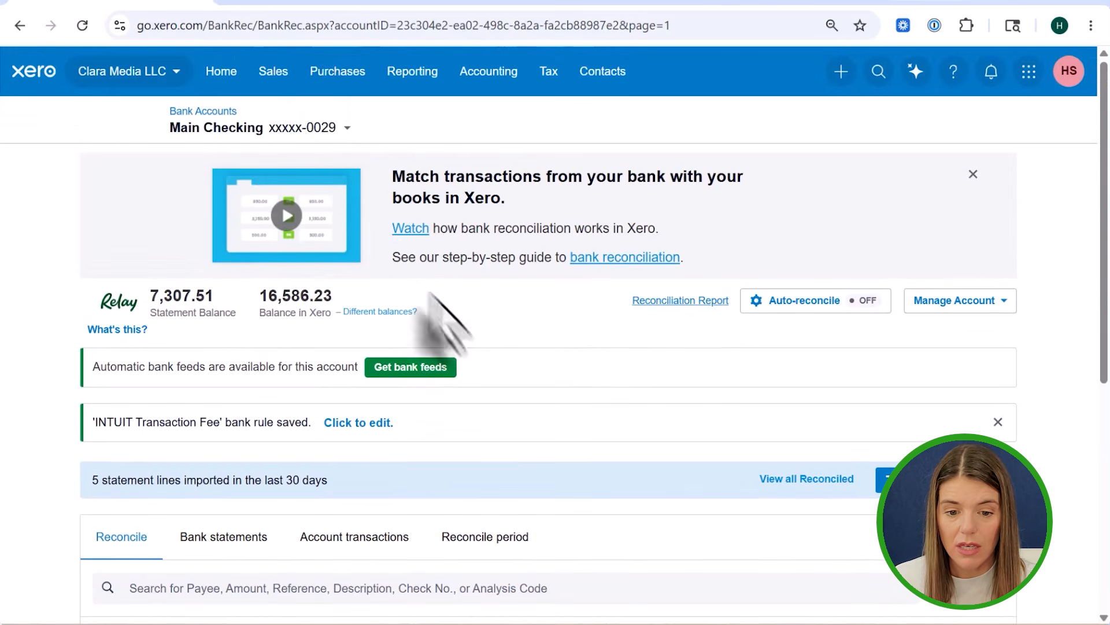
{"action": "left_click", "coordinate": [509, 74]}
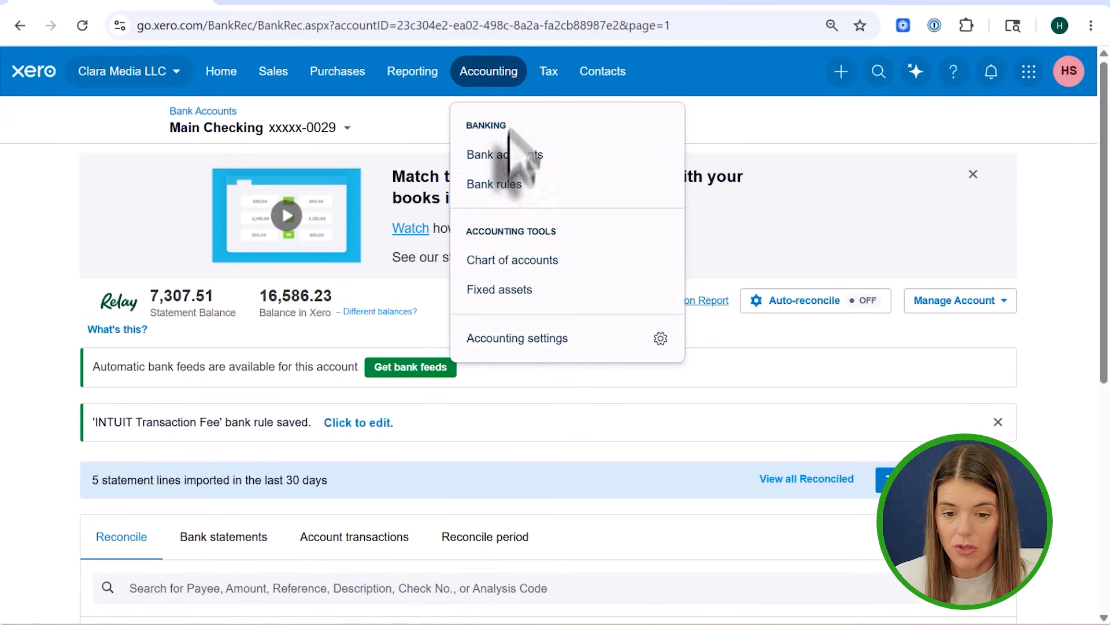
{"action": "left_click", "coordinate": [504, 154]}
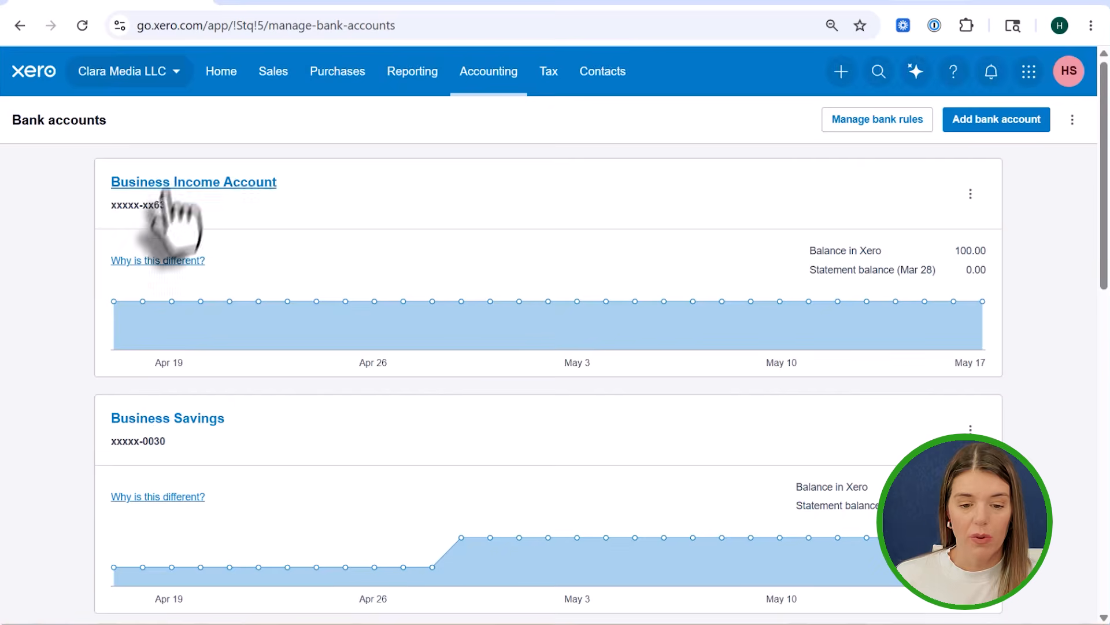
{"action": "scroll", "coordinate": [165, 200], "scroll_direction": "down", "scroll_amount": 14}
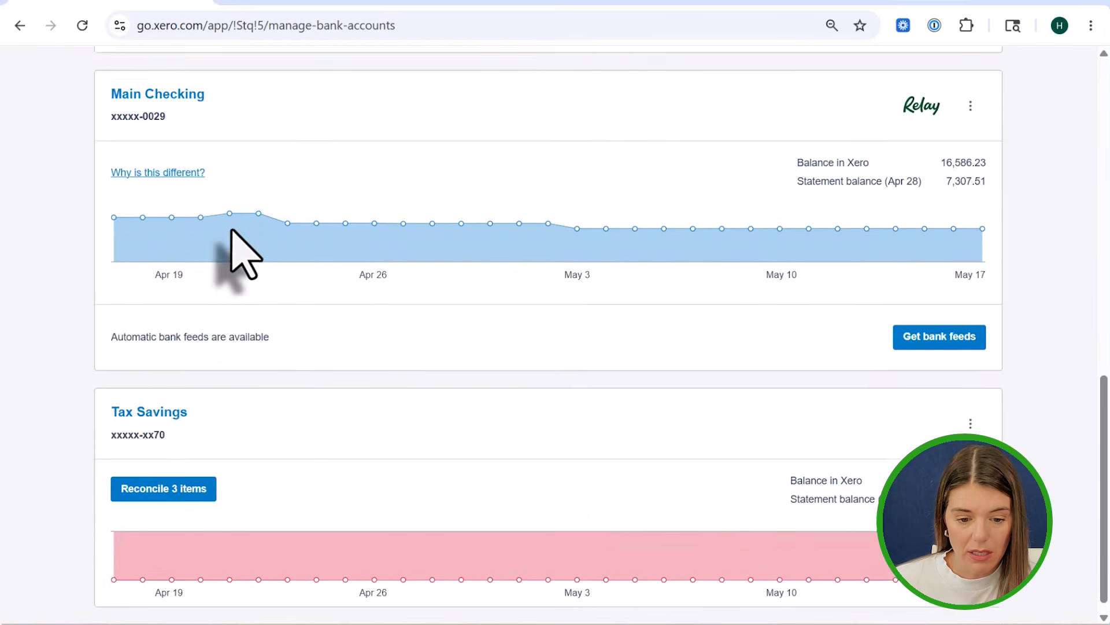
{"action": "scroll", "coordinate": [220, 370], "scroll_direction": "up", "scroll_amount": 4}
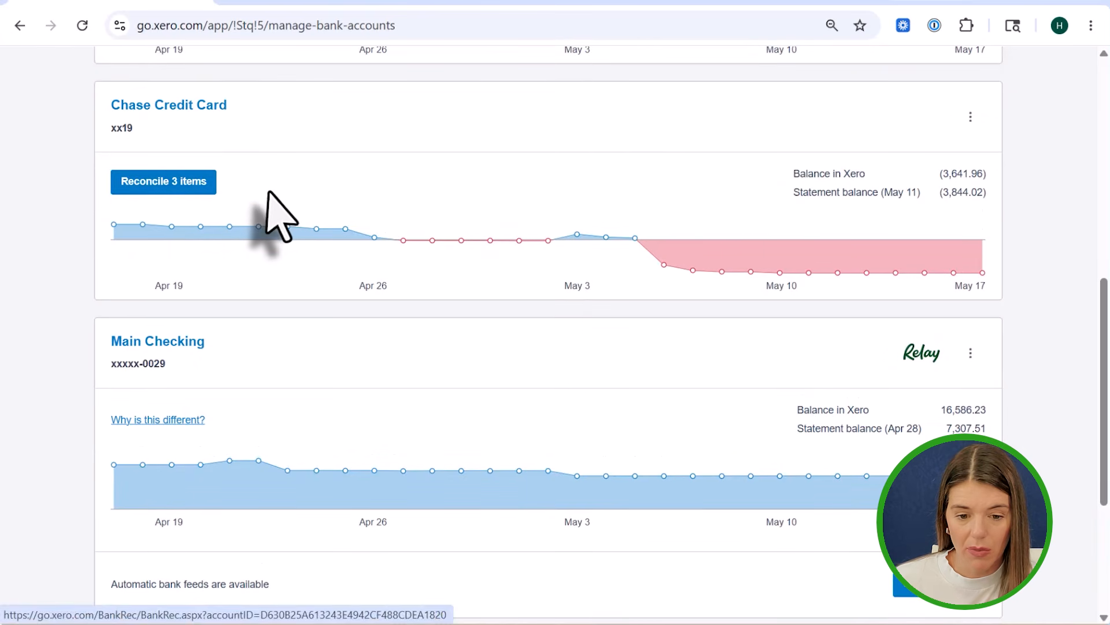
{"action": "scroll", "coordinate": [275, 211], "scroll_direction": "down", "scroll_amount": 3}
{"action": "scroll", "coordinate": [287, 217], "scroll_direction": "down", "scroll_amount": 2}
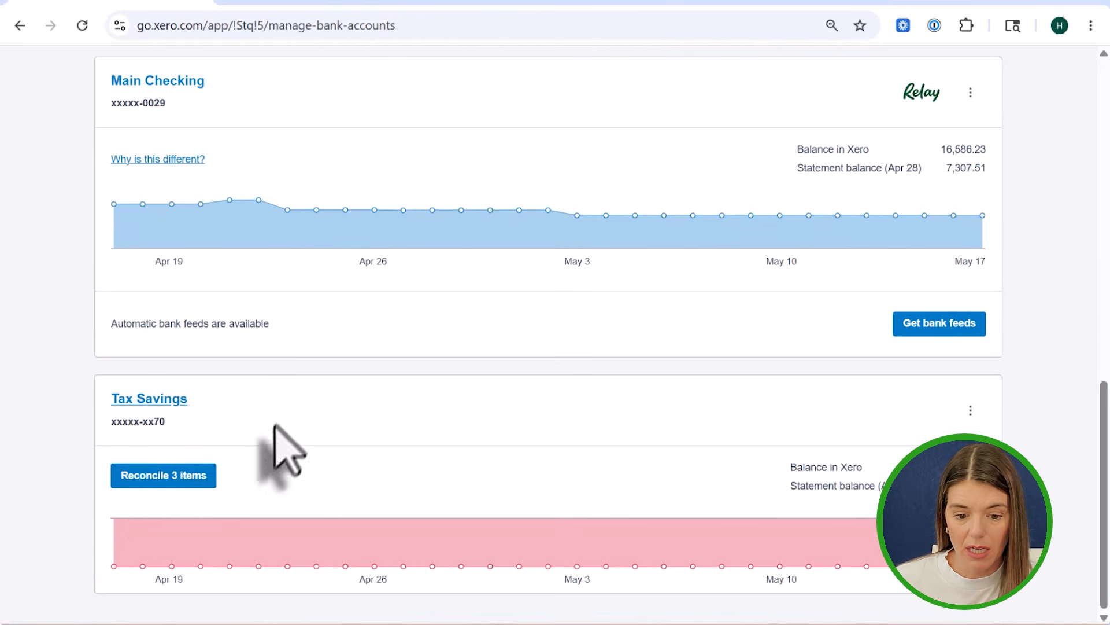
{"action": "left_click", "coordinate": [149, 479]}
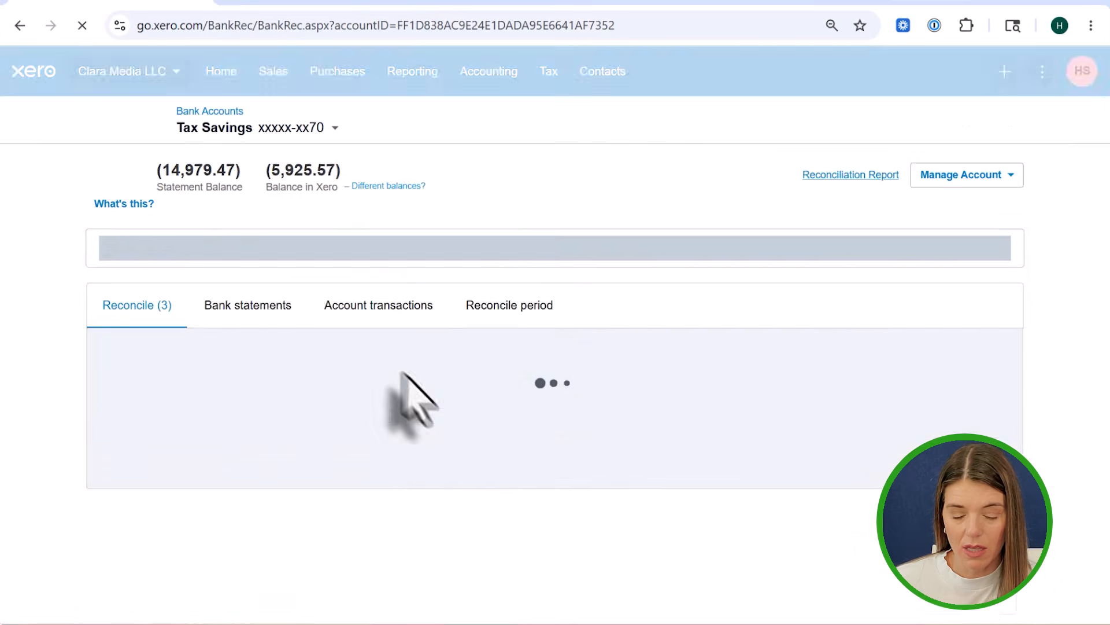
- Reconcile the Tax Savings interest and 18,000.00 transfer lines as suggested, and the April 10 line of 6,000.00 as a transfer from Business Savings
{"action": "scroll", "coordinate": [497, 301], "scroll_direction": "down", "scroll_amount": 4}
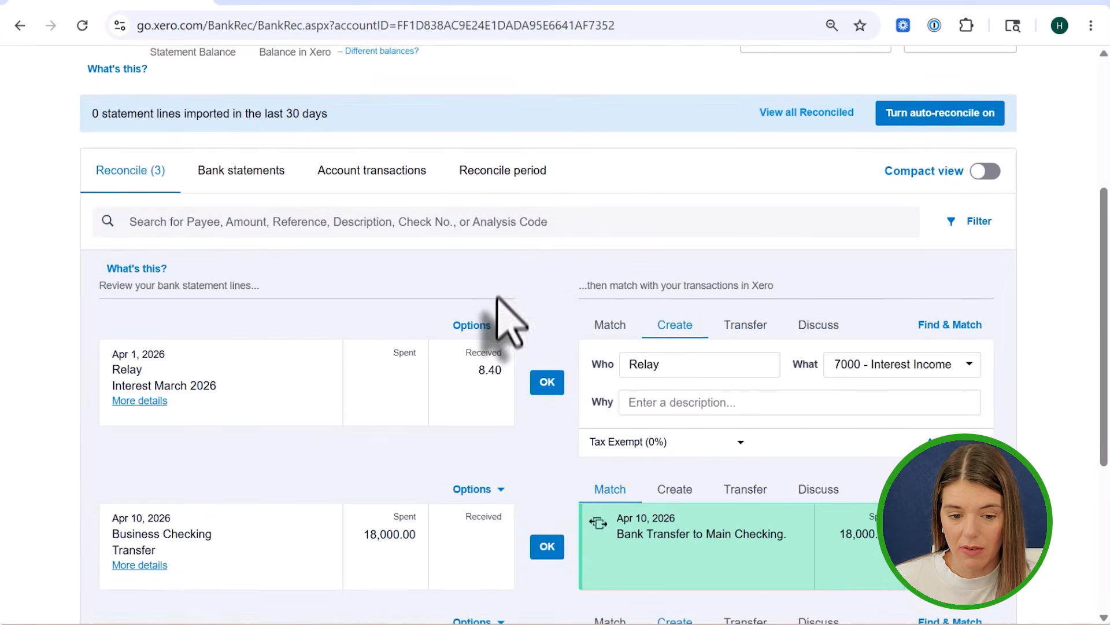
{"action": "left_click", "coordinate": [547, 382]}
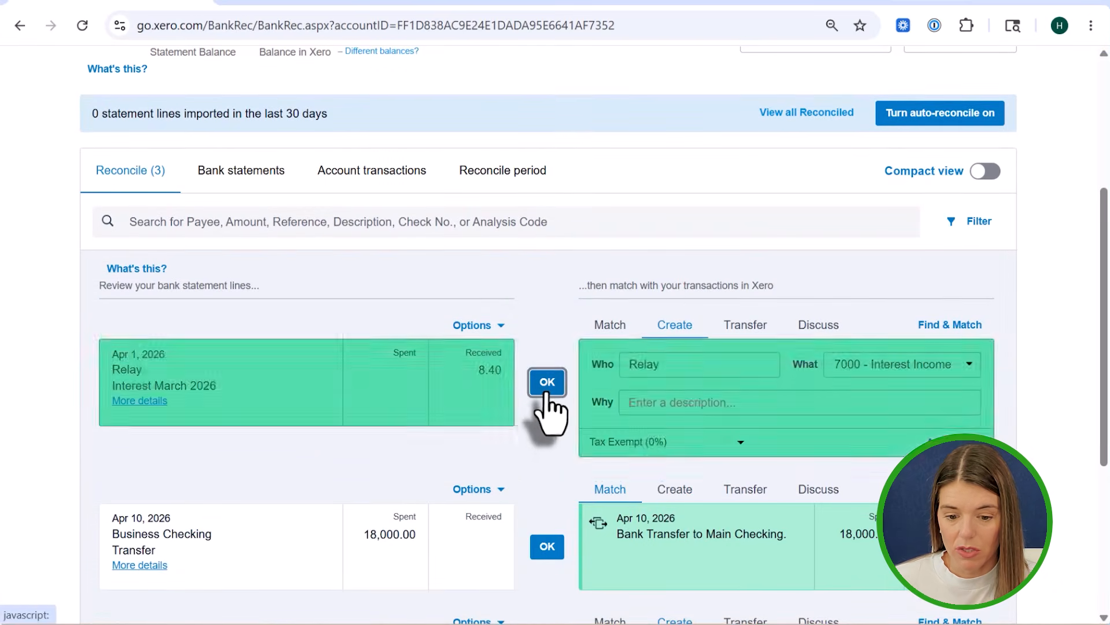
{"action": "left_click", "coordinate": [543, 388]}
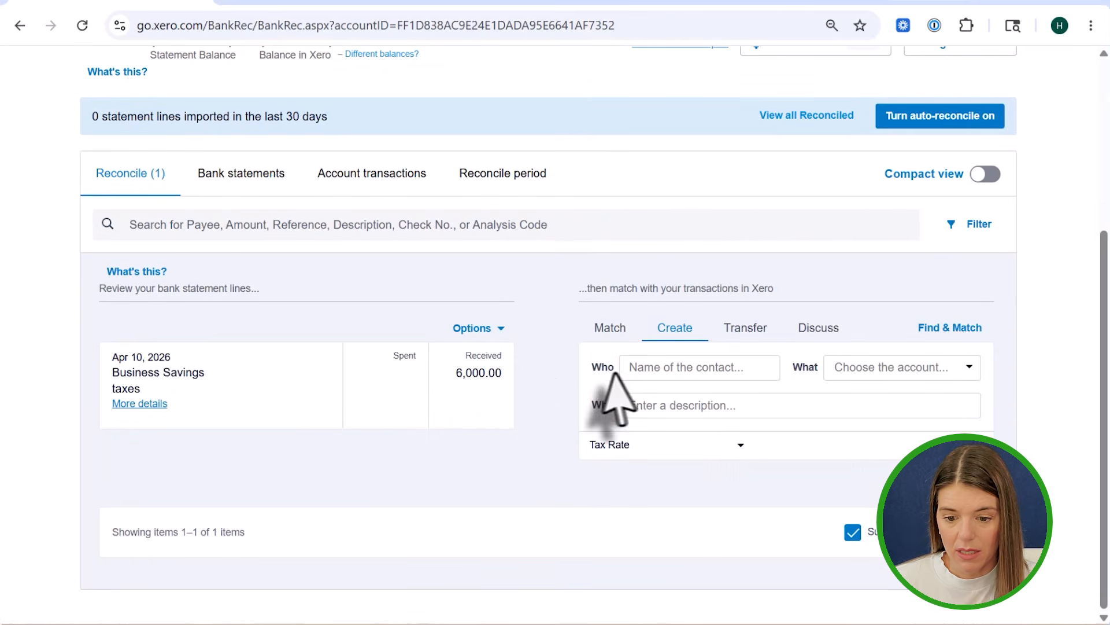
{"action": "left_click", "coordinate": [747, 327]}
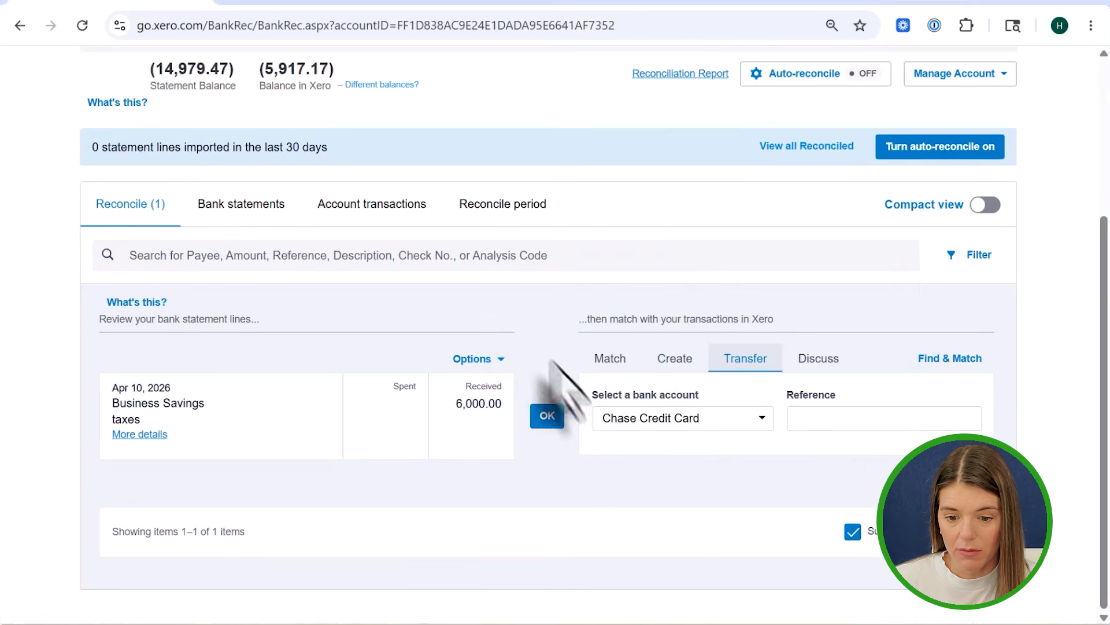
{"action": "left_click", "coordinate": [546, 414]}
- Open the April 10 bank transfer of 6,000.00 to Main Checking in the Business Savings account transactions and unreconcile it
{"action": "left_click", "coordinate": [370, 447]}
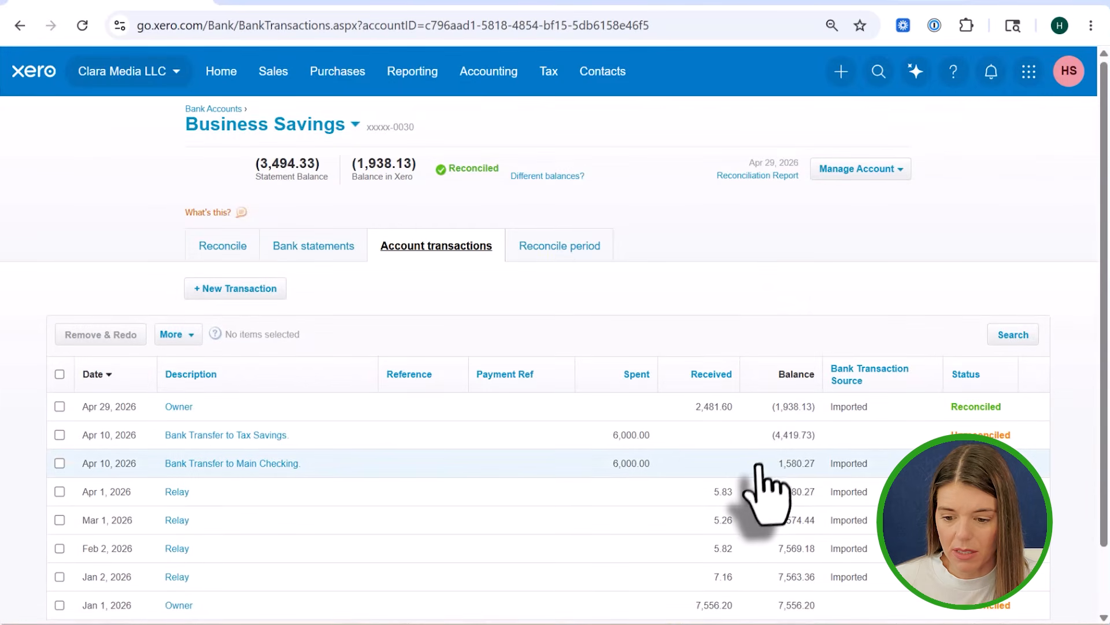
{"action": "scroll", "coordinate": [756, 484], "scroll_direction": "down", "scroll_amount": 1}
{"action": "scroll", "coordinate": [662, 482], "scroll_direction": "up", "scroll_amount": 1}
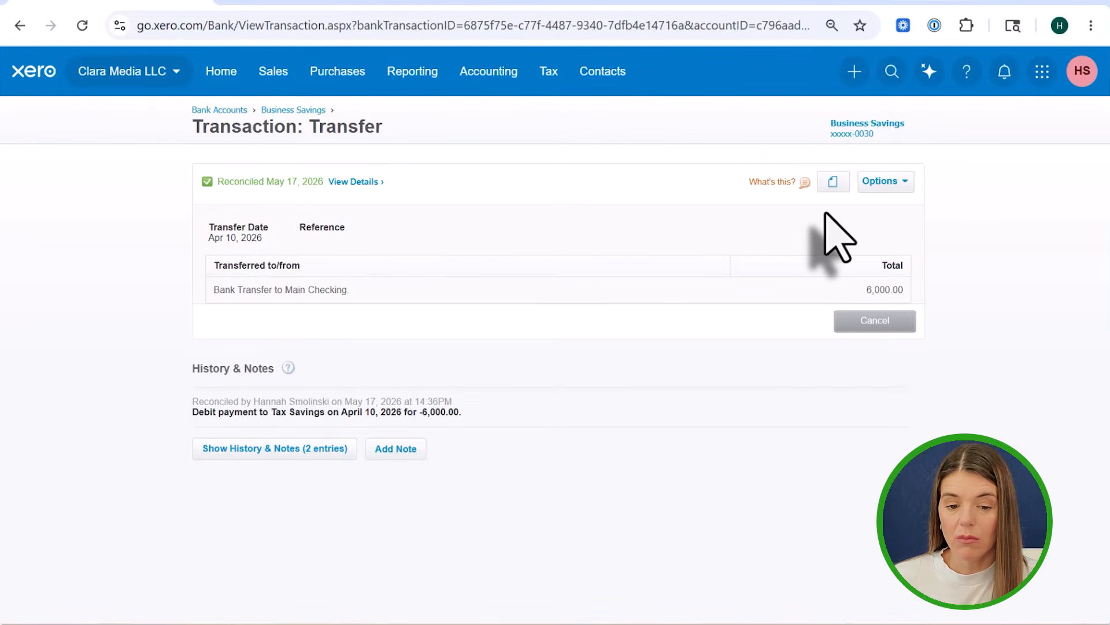
{"action": "left_click", "coordinate": [894, 183]}
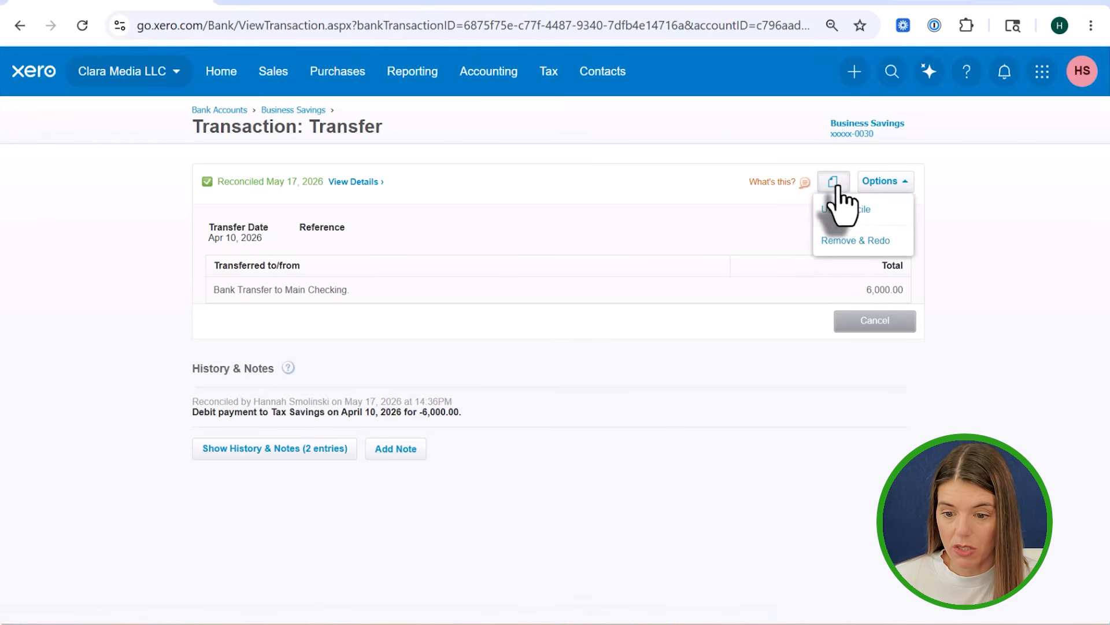
{"action": "mouse_move", "coordinate": [834, 185]}
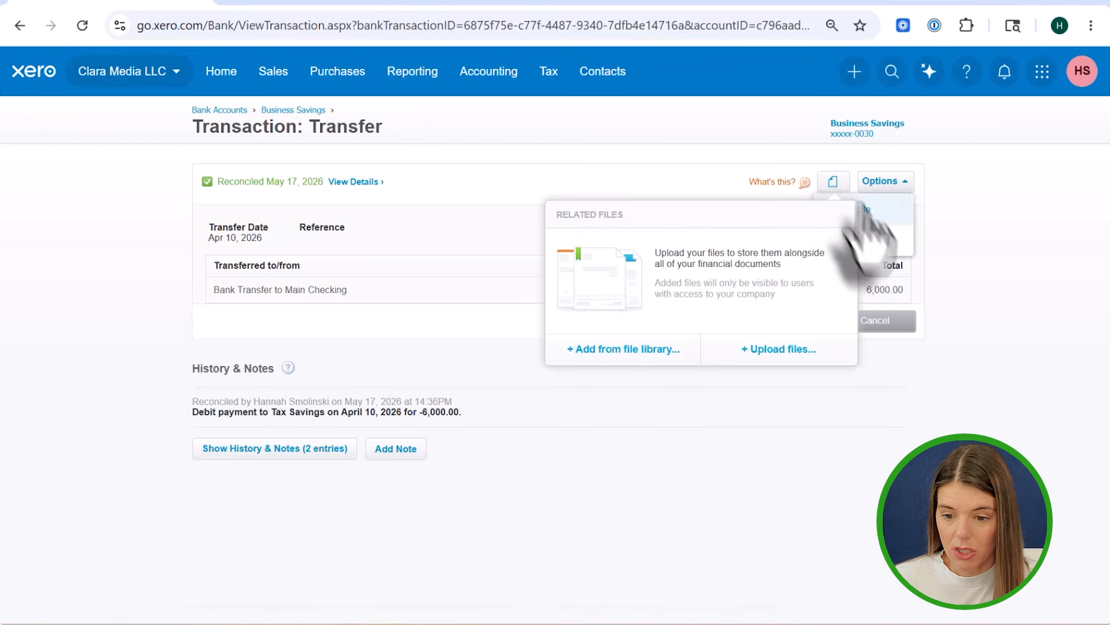
{"action": "left_click", "coordinate": [935, 392]}
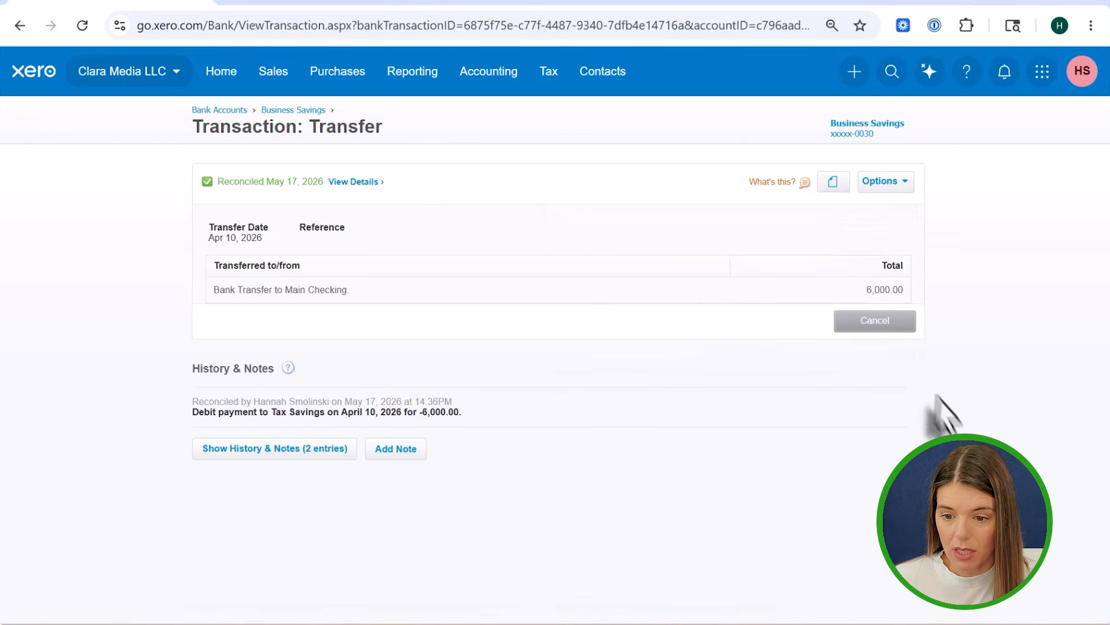
{"action": "left_click", "coordinate": [887, 186]}
{"action": "left_click", "coordinate": [883, 211]}
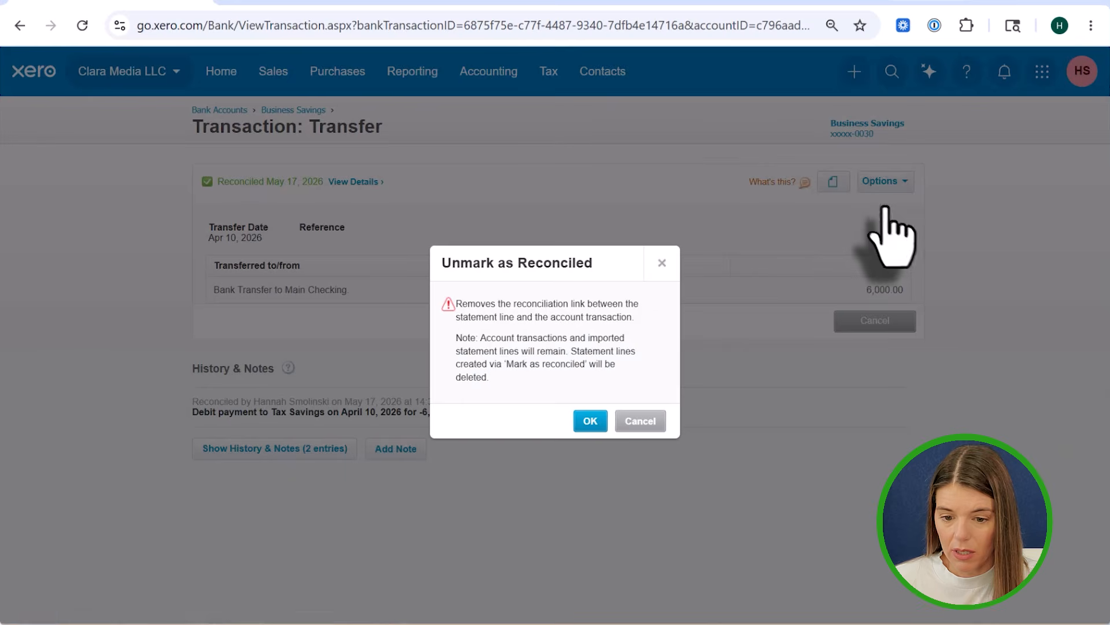
{"action": "left_click", "coordinate": [590, 421]}
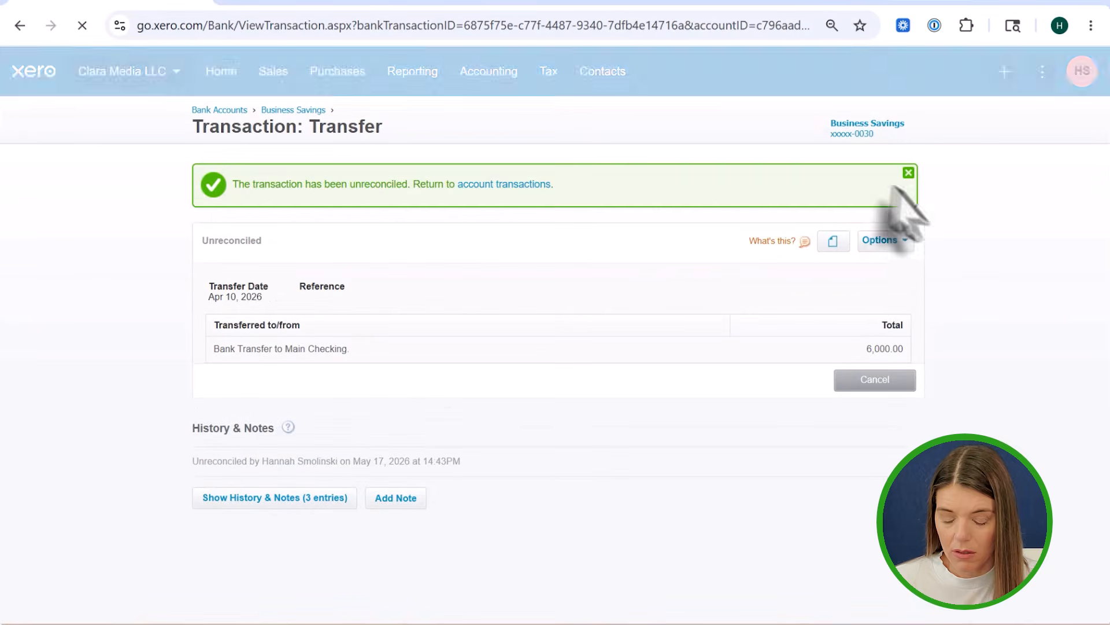
- Remove the unreconciled April 10 transfer of 6,000.00 to Main Checking from Business Savings with Remove & Redo
{"action": "left_click", "coordinate": [880, 242]}
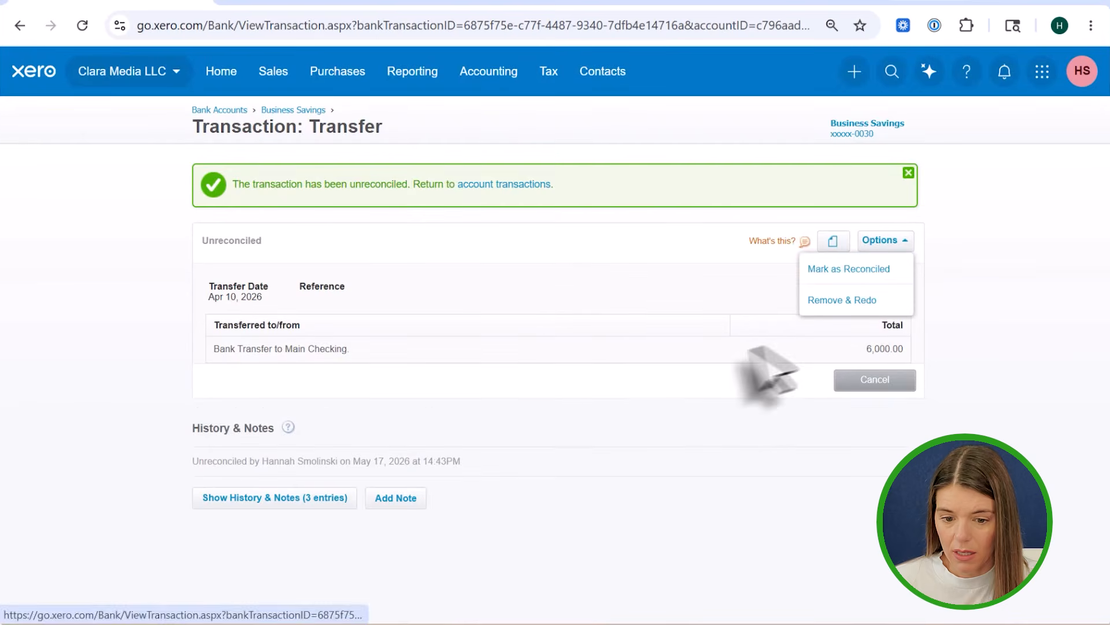
{"action": "left_click", "coordinate": [882, 240]}
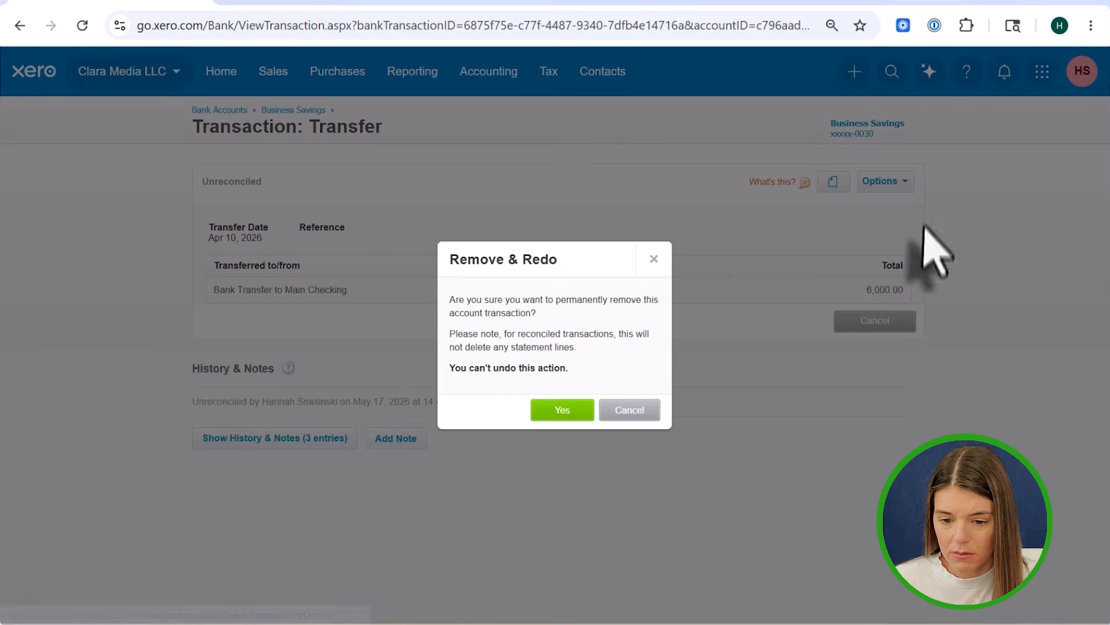
{"action": "left_click", "coordinate": [563, 410]}
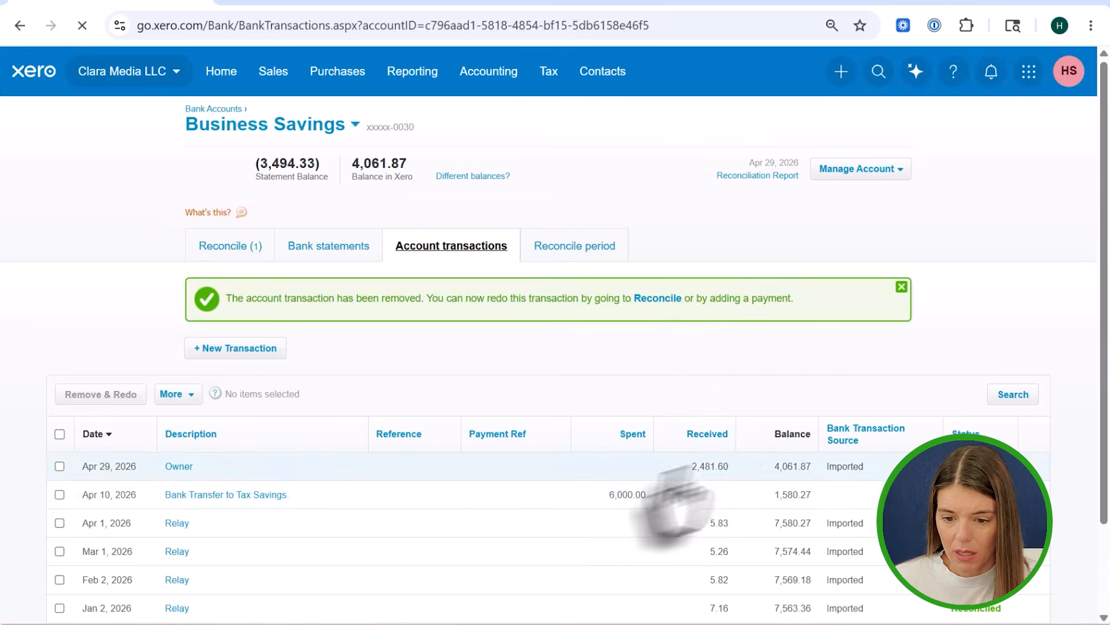
- Remove the duplicate April 10 bank transfer of 6,000.00 to Tax Savings from Business Savings with Remove & Redo
{"action": "left_click", "coordinate": [670, 498]}
{"action": "left_click", "coordinate": [880, 184]}
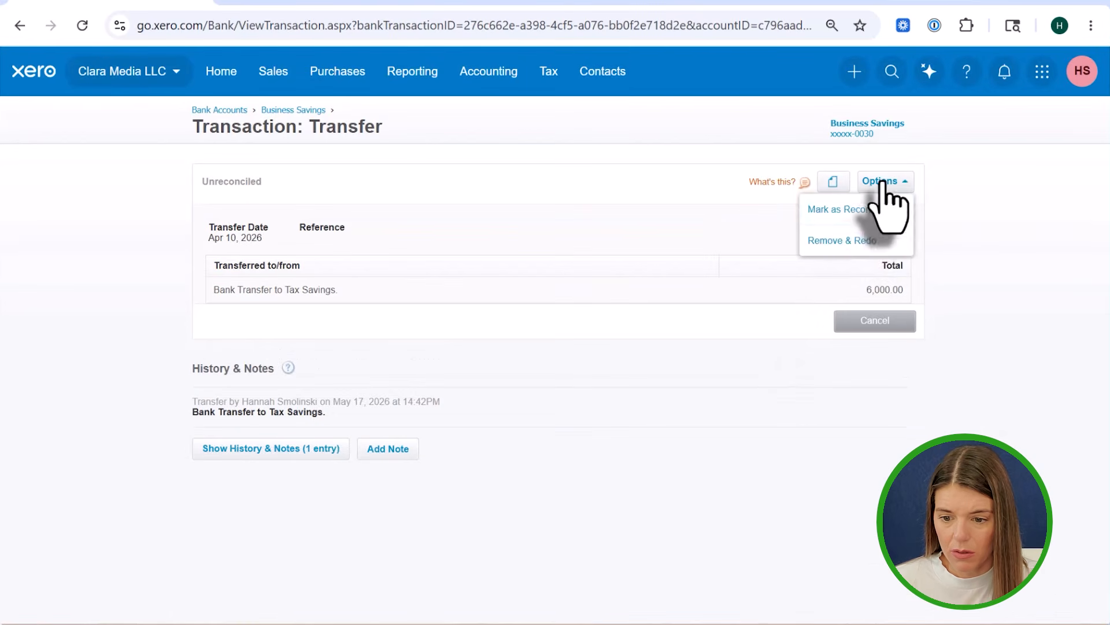
{"action": "left_click", "coordinate": [877, 240]}
{"action": "left_click", "coordinate": [546, 411]}
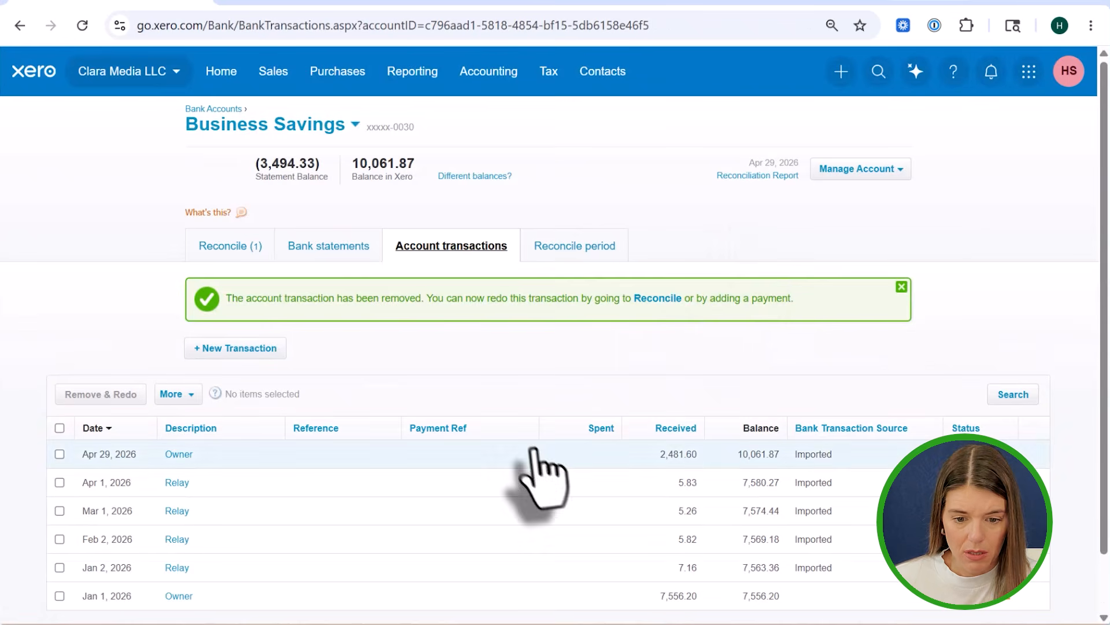
- Reconcile the April 10 Business Savings line of 6,000.00 as a transfer to Tax Savings
{"action": "left_click", "coordinate": [230, 248]}
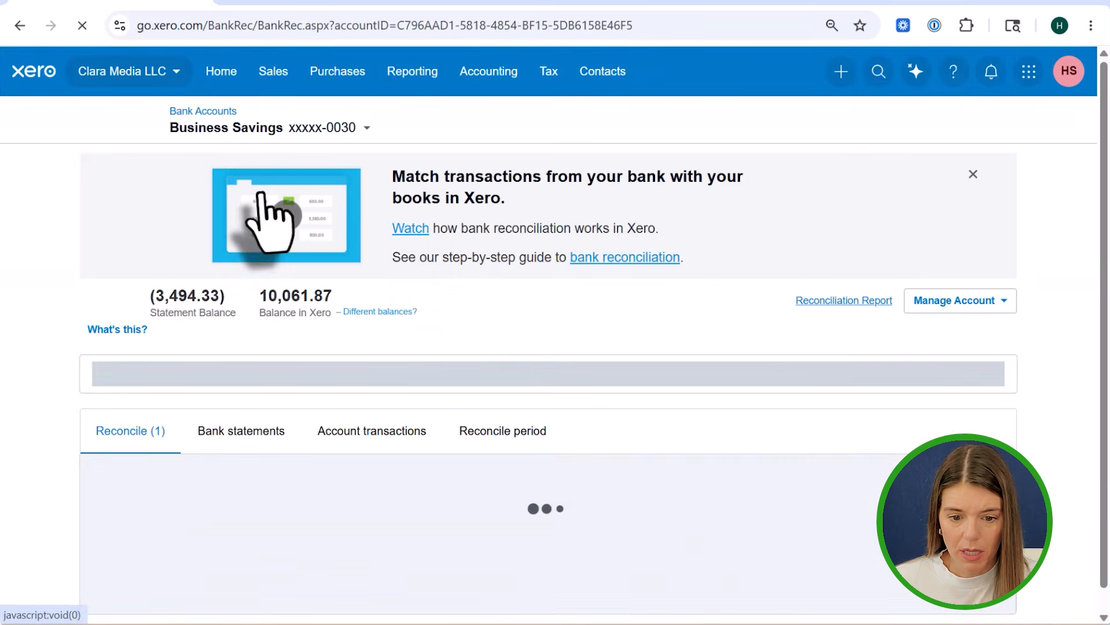
{"action": "scroll", "coordinate": [550, 347], "scroll_direction": "down", "scroll_amount": 2}
{"action": "scroll", "coordinate": [543, 335], "scroll_direction": "down", "scroll_amount": 1}
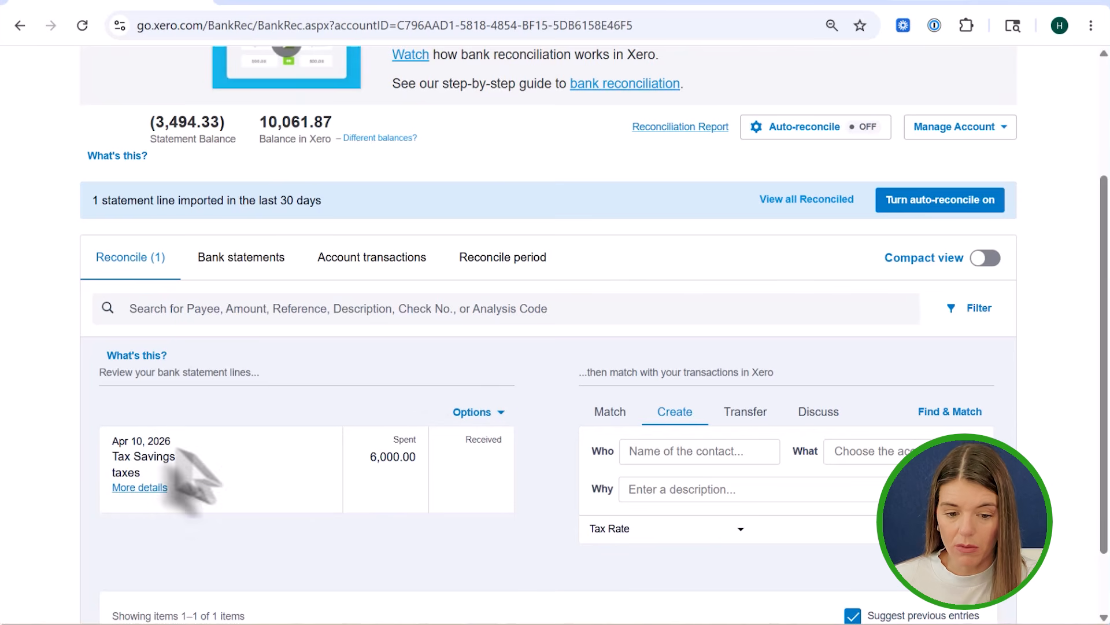
{"action": "left_click", "coordinate": [739, 453]}
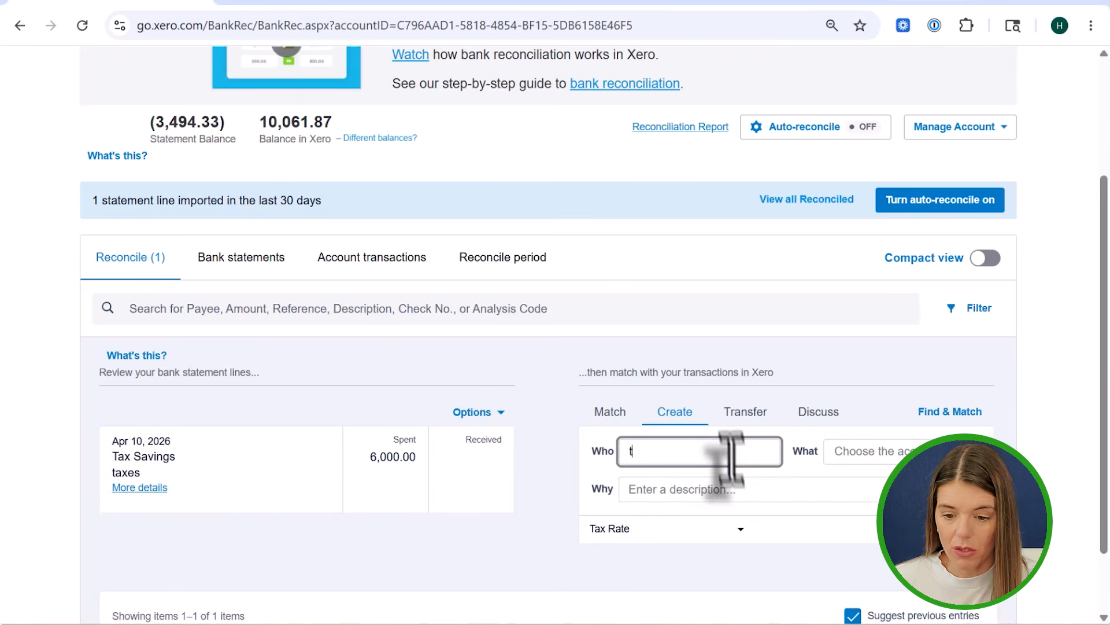
{"action": "left_click", "coordinate": [745, 417]}
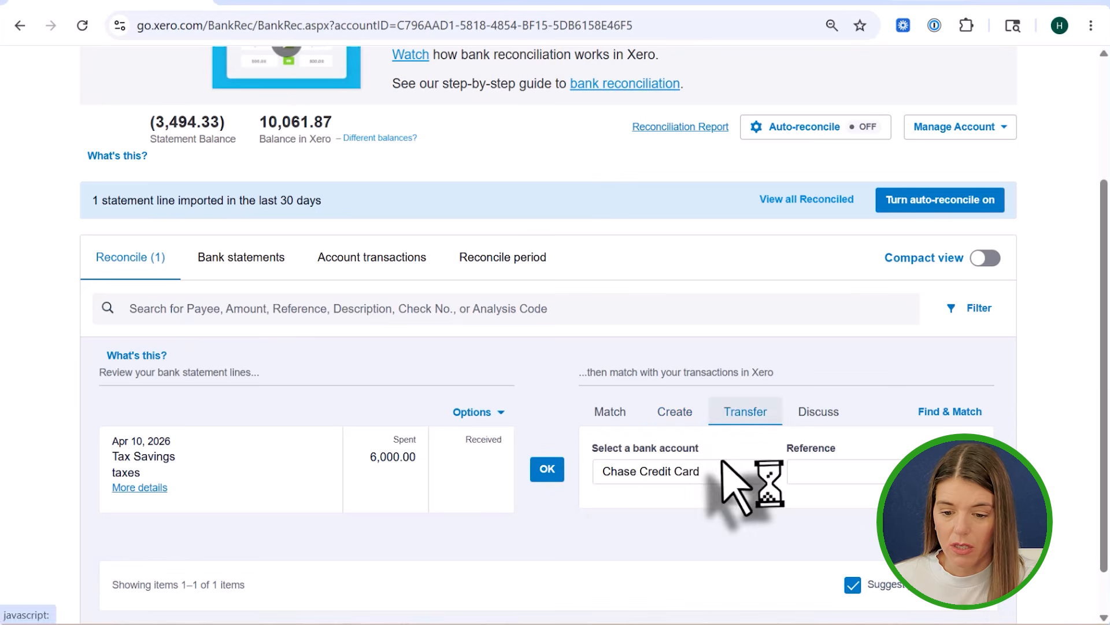
{"action": "left_click", "coordinate": [757, 477]}
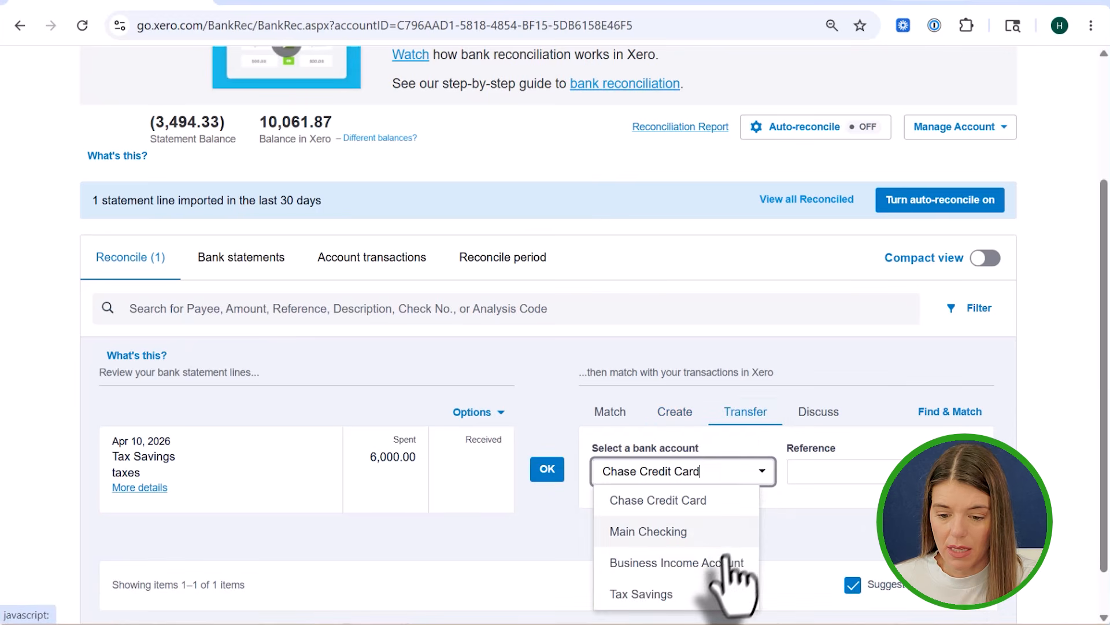
{"action": "left_click", "coordinate": [706, 595]}
{"action": "left_click", "coordinate": [841, 471]}
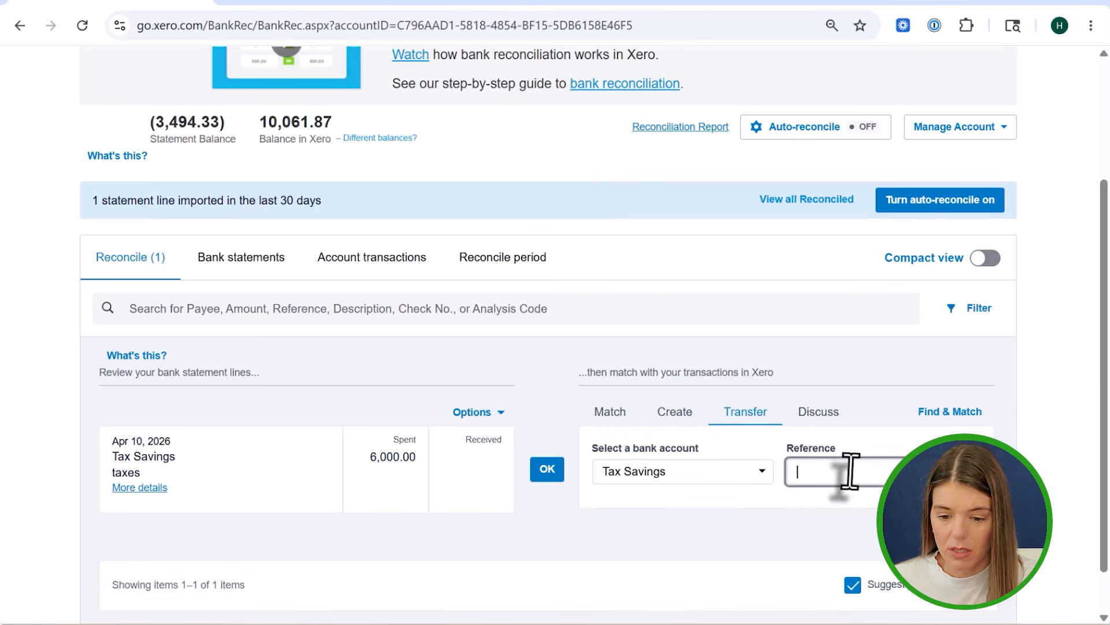
{"action": "left_click", "coordinate": [546, 470]}
- Switch to the Tax Savings account and reconcile its April 10 line of 6,000.00 with the suggested transfer from Business Savings
{"action": "scroll", "coordinate": [391, 384], "scroll_direction": "up", "scroll_amount": 3}
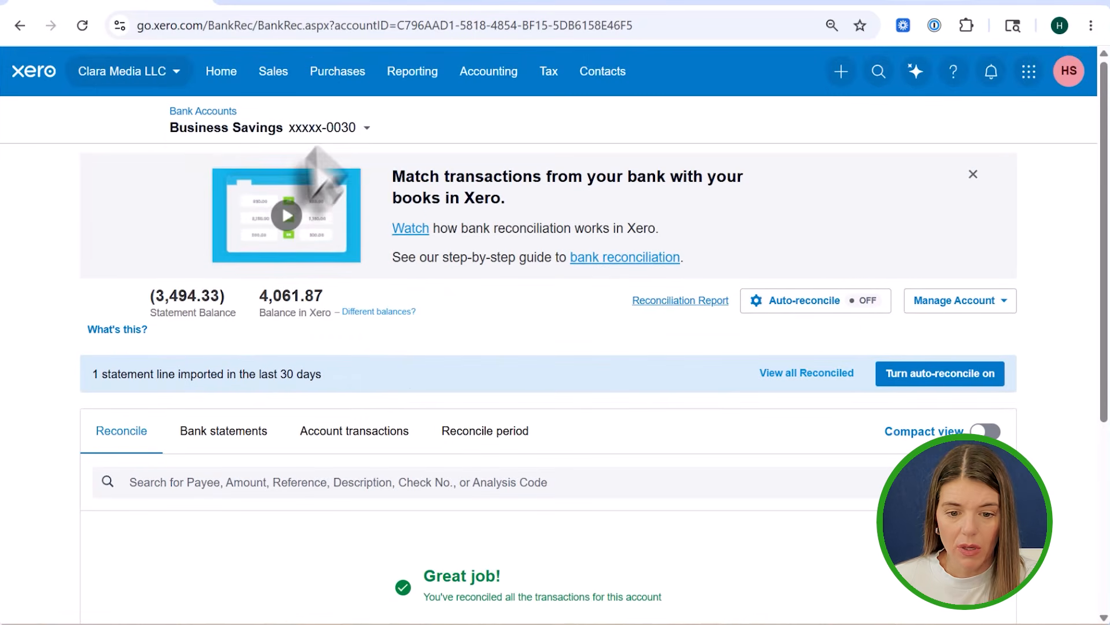
{"action": "left_click", "coordinate": [328, 128]}
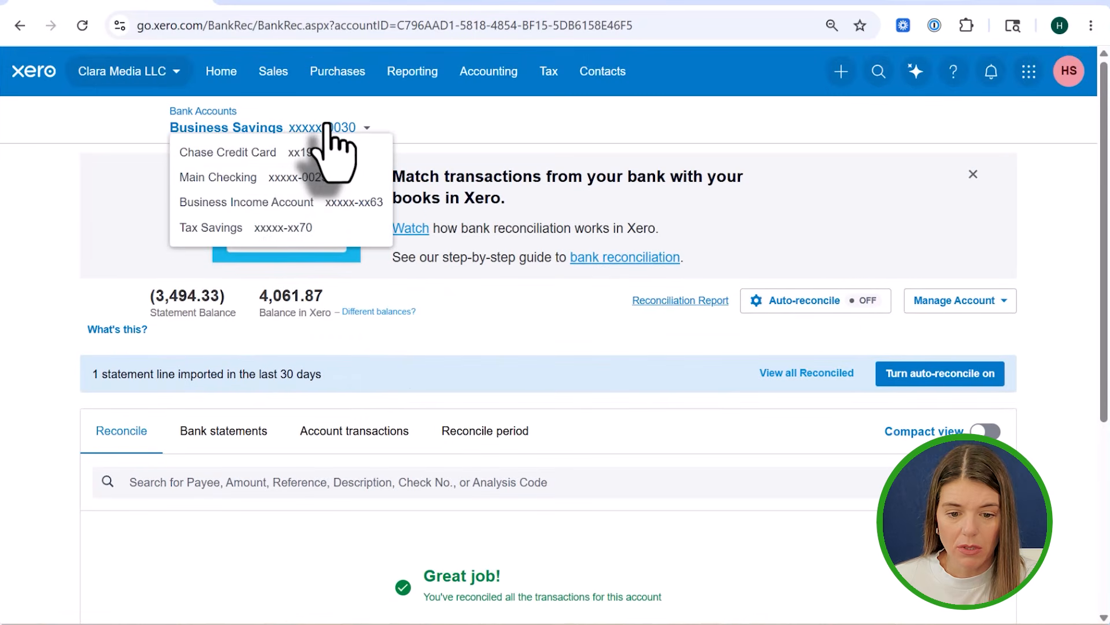
{"action": "left_click", "coordinate": [283, 228]}
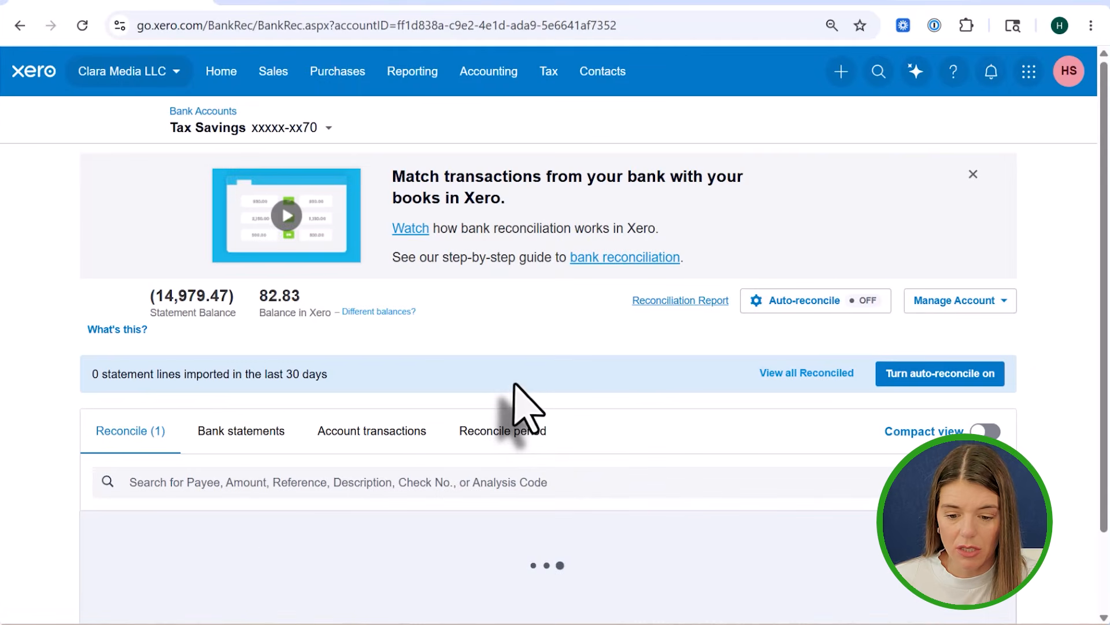
{"action": "scroll", "coordinate": [516, 396], "scroll_direction": "down", "scroll_amount": 3}
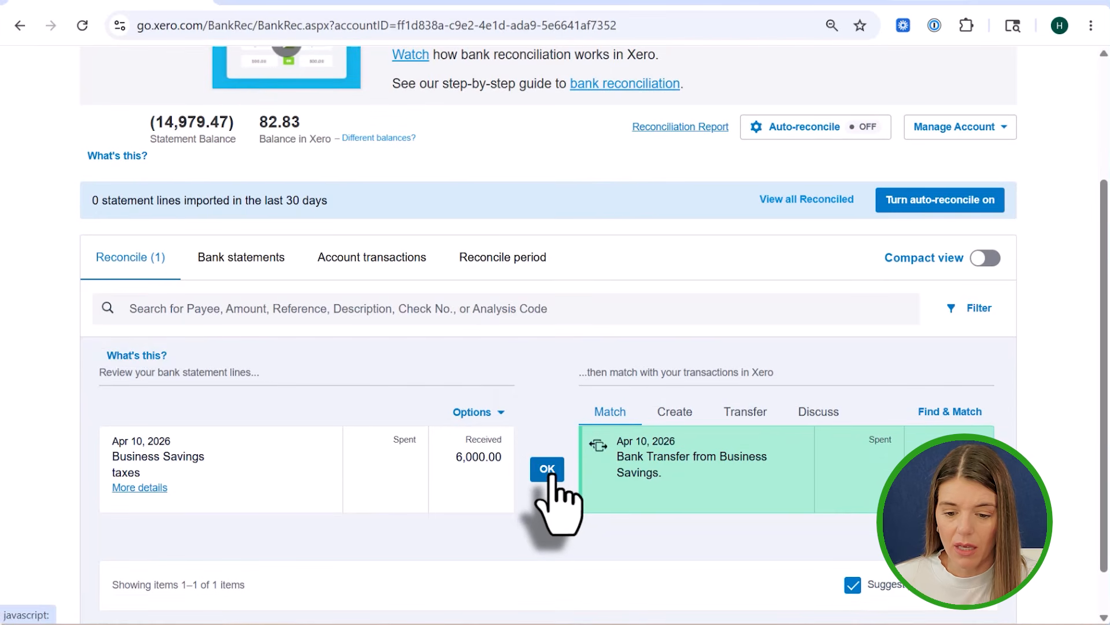
{"action": "left_click", "coordinate": [552, 472]}
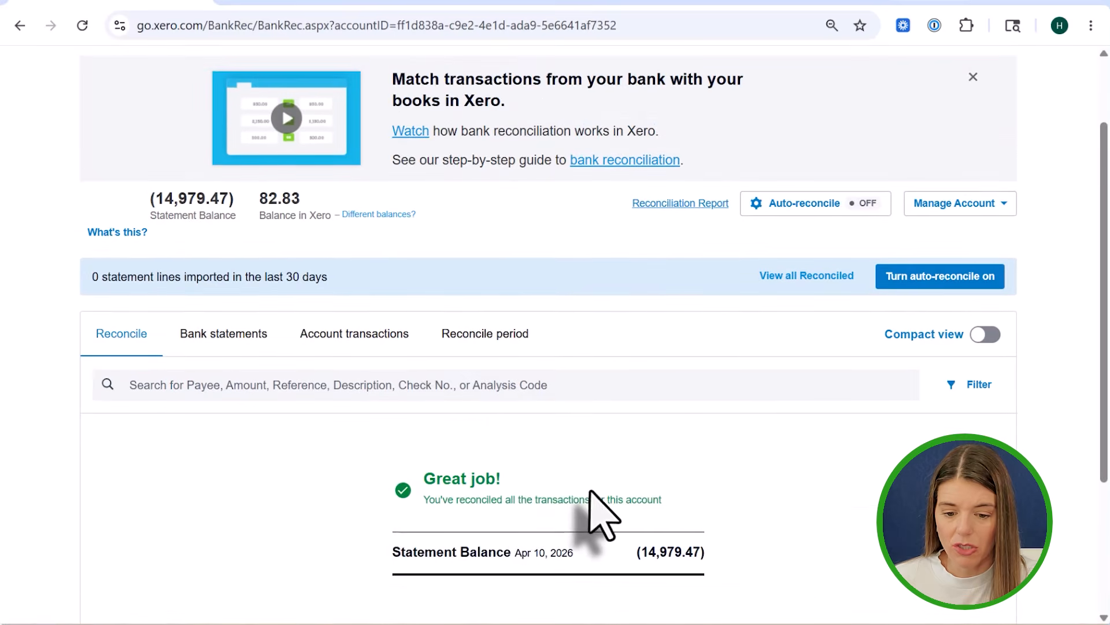
- Create a Tax Savings reconcile period ending Apr 30, 2026 with a closing statement balance of 82.83 and start reconciling it
{"action": "scroll", "coordinate": [584, 508], "scroll_direction": "up", "scroll_amount": 2}
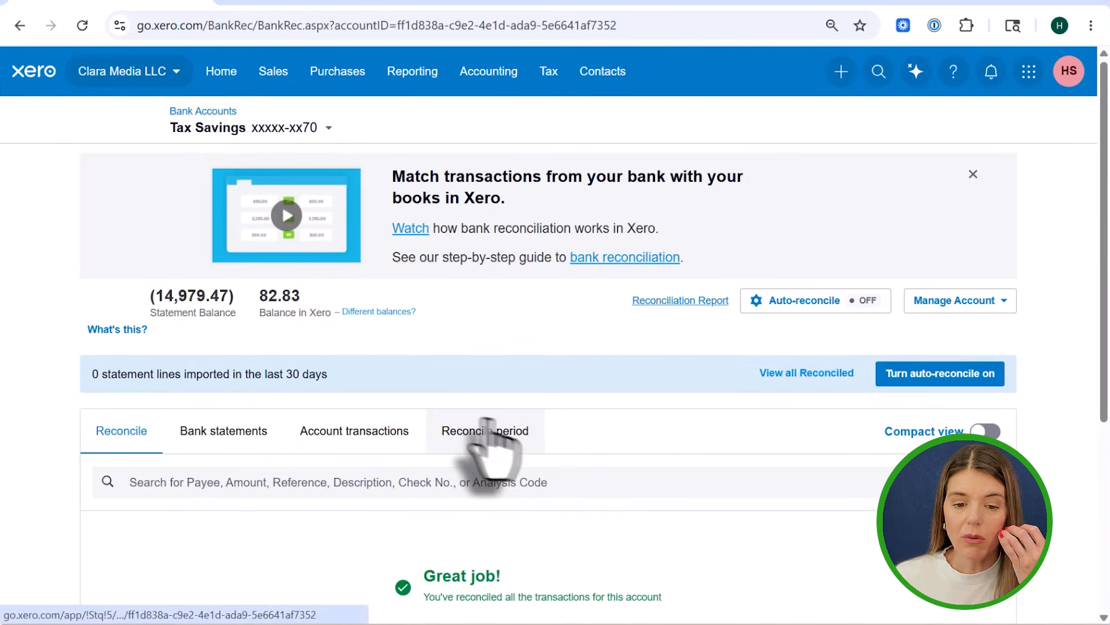
{"action": "left_click", "coordinate": [470, 441]}
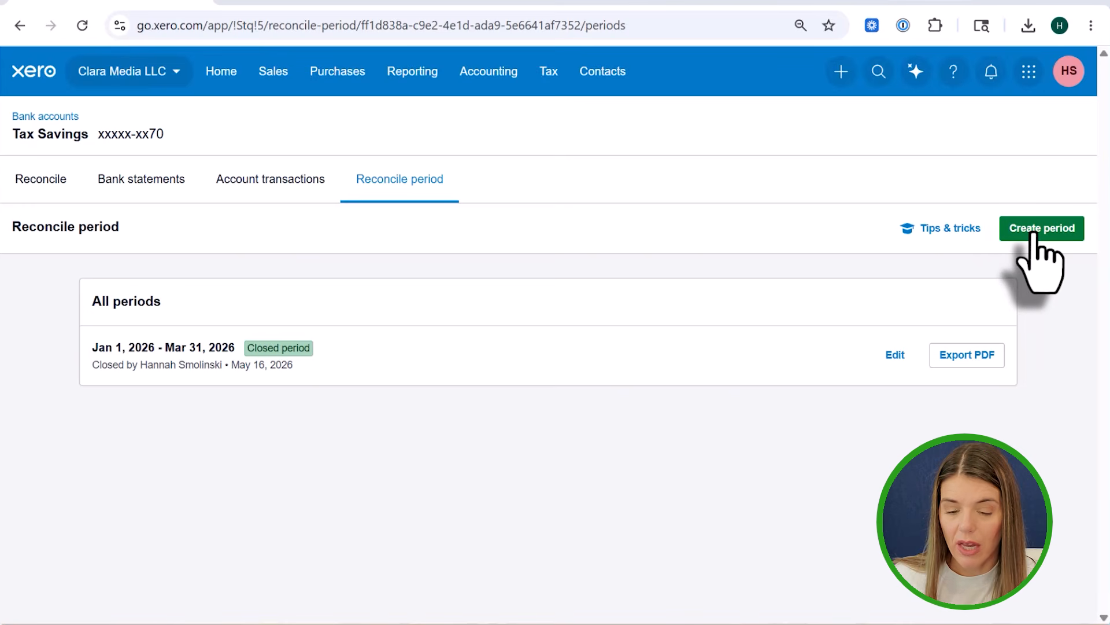
{"action": "left_click", "coordinate": [1034, 237]}
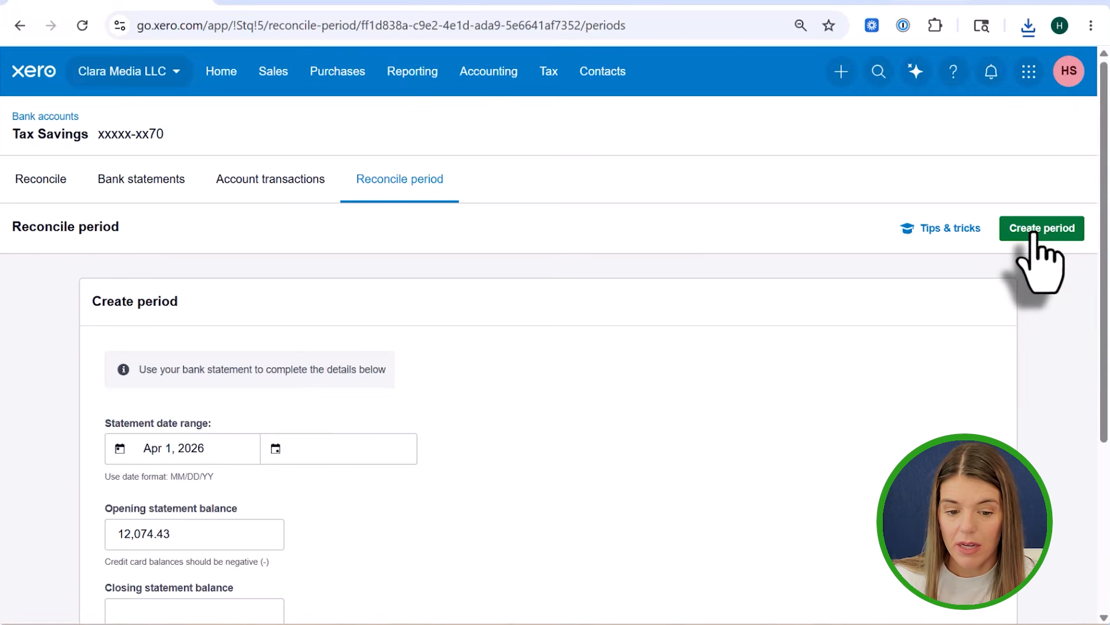
{"action": "scroll", "coordinate": [220, 307], "scroll_direction": "down", "scroll_amount": 5}
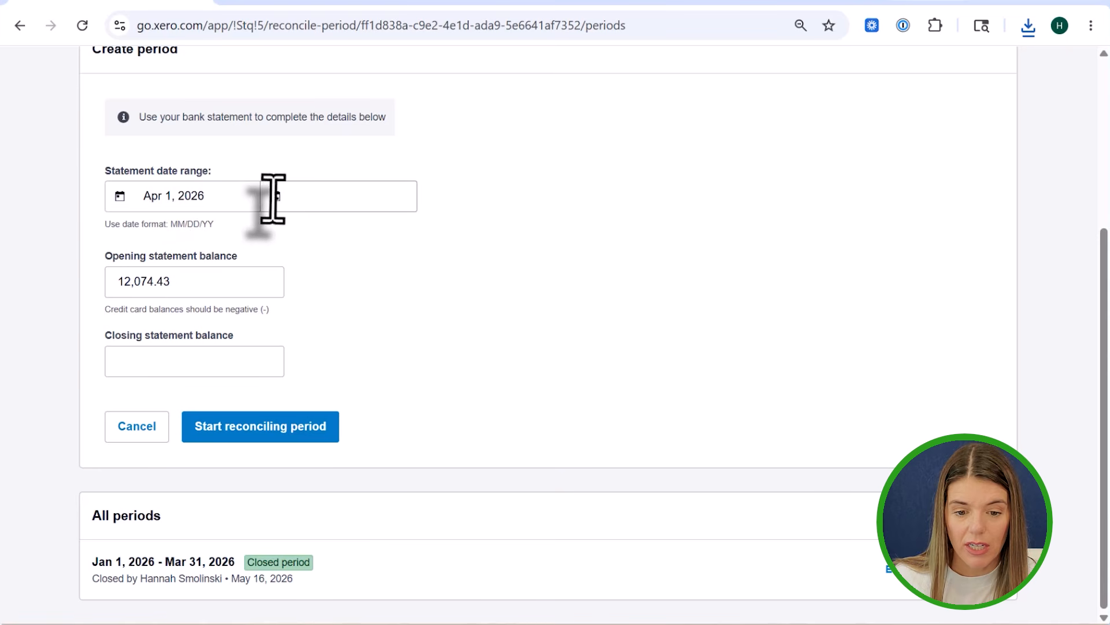
{"action": "left_click", "coordinate": [293, 198]}
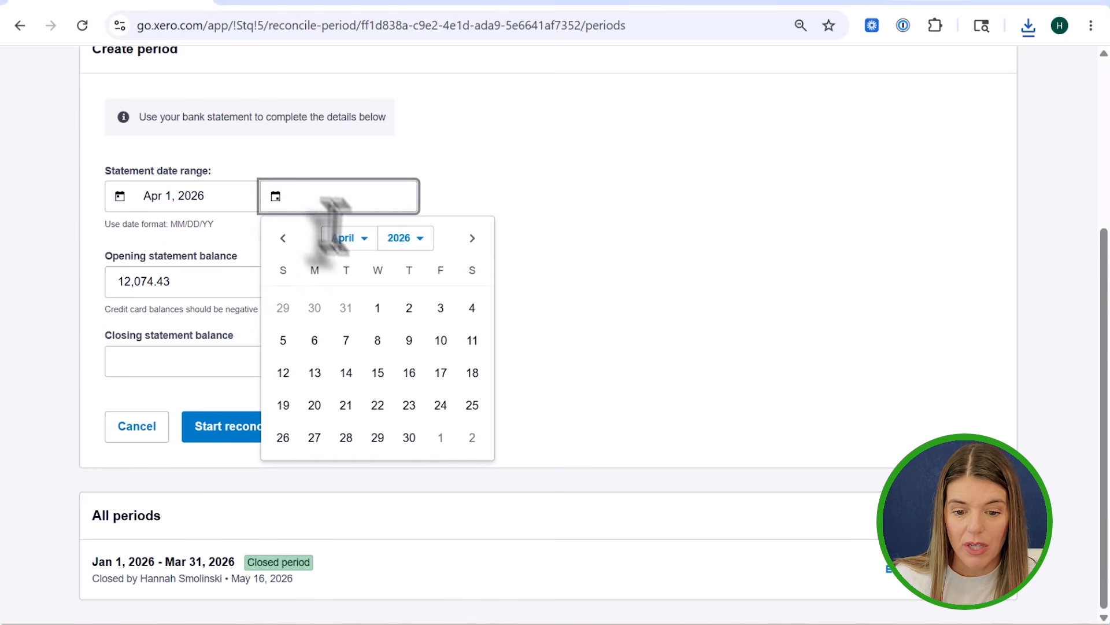
{"action": "left_click", "coordinate": [409, 437]}
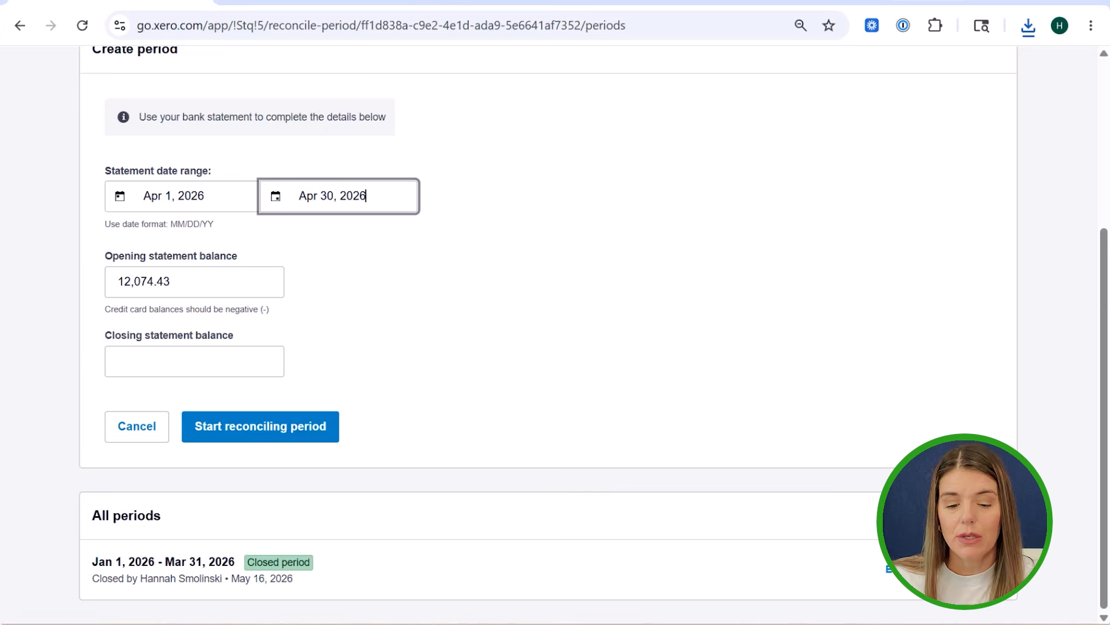
{"action": "left_click", "coordinate": [155, 365]}
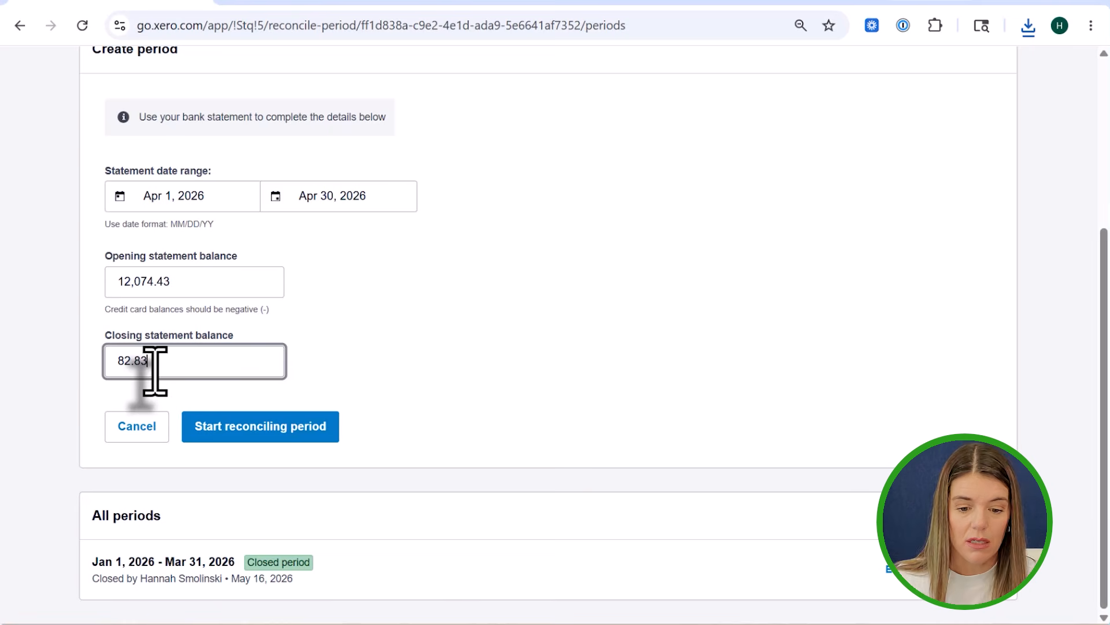
{"action": "left_click", "coordinate": [246, 433]}
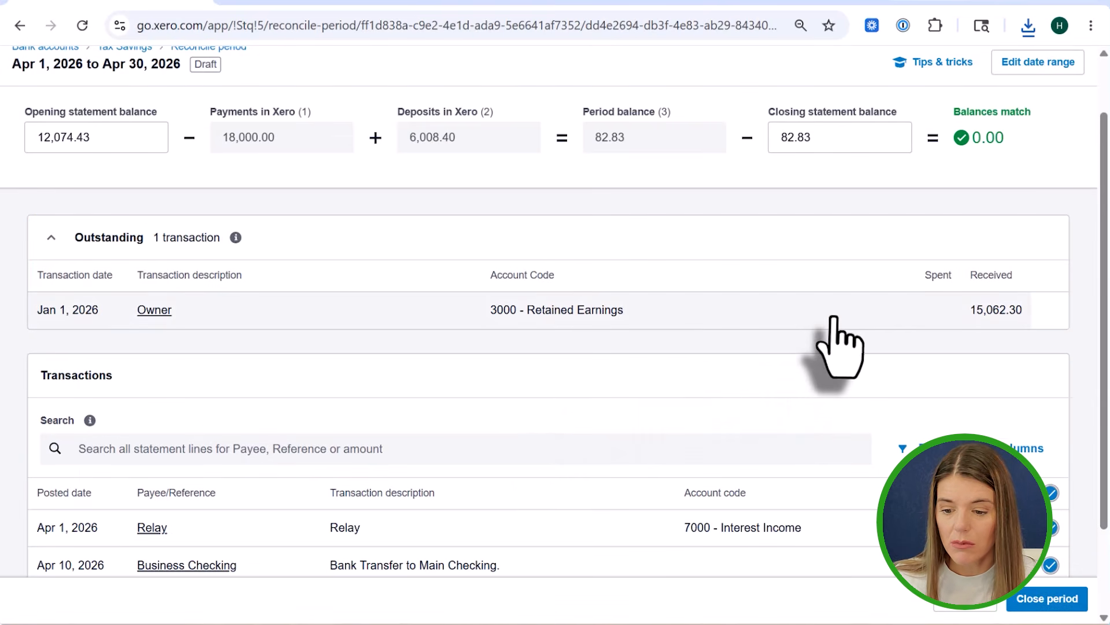
- Review the outstanding and posted transactions of the Tax Savings April period and close the period
{"action": "scroll", "coordinate": [832, 318], "scroll_direction": "down", "scroll_amount": 2}
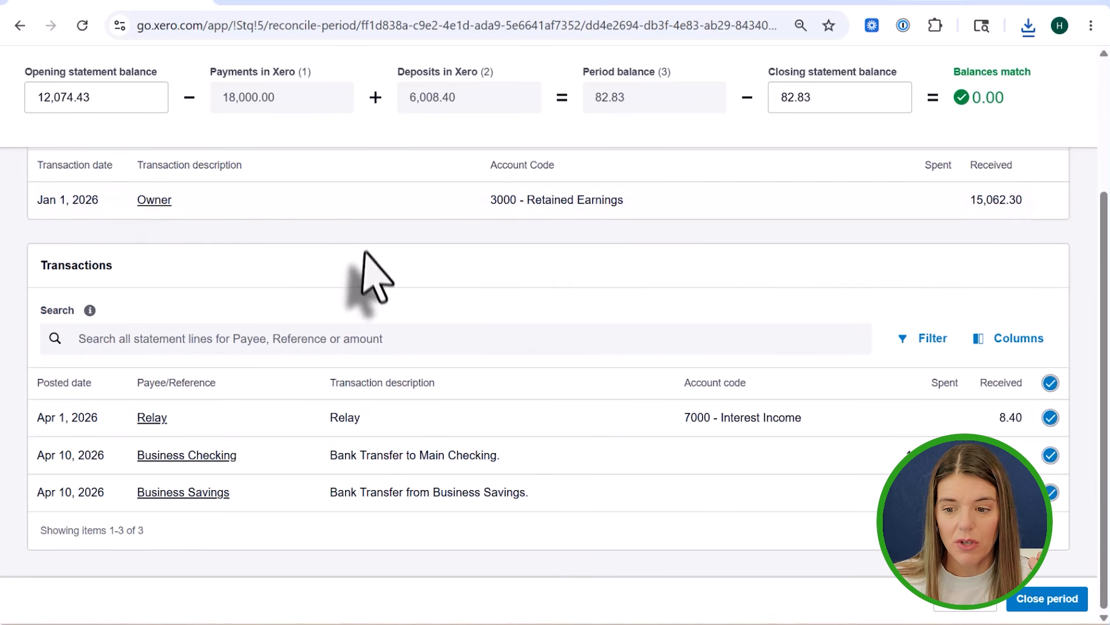
{"action": "scroll", "coordinate": [367, 273], "scroll_direction": "up", "scroll_amount": 3}
{"action": "scroll", "coordinate": [363, 271], "scroll_direction": "down", "scroll_amount": 3}
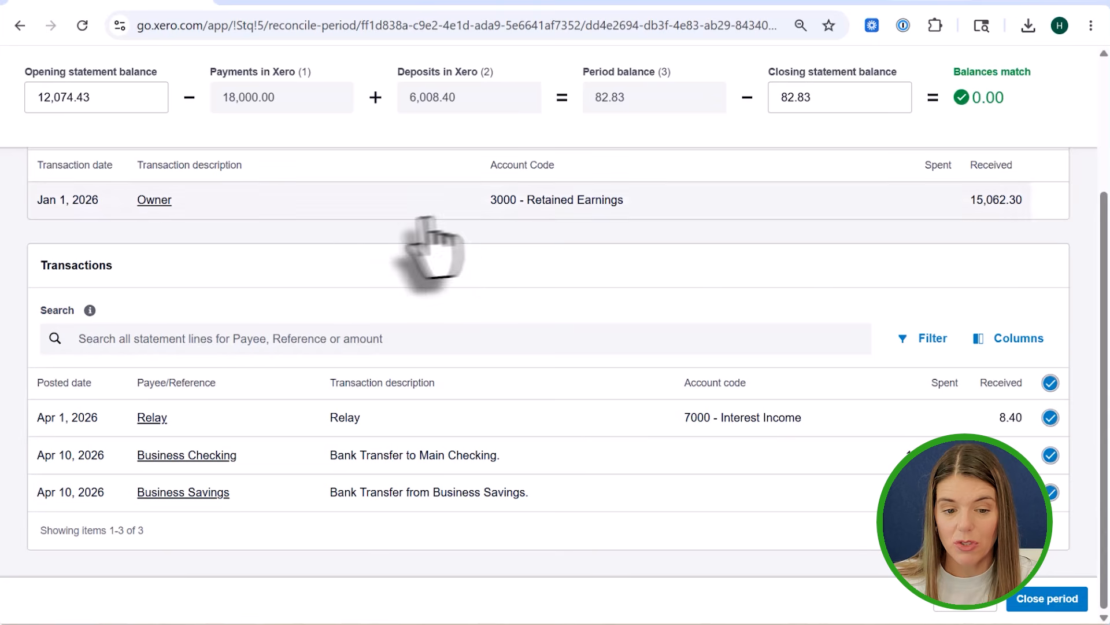
{"action": "scroll", "coordinate": [289, 255], "scroll_direction": "up", "scroll_amount": 2}
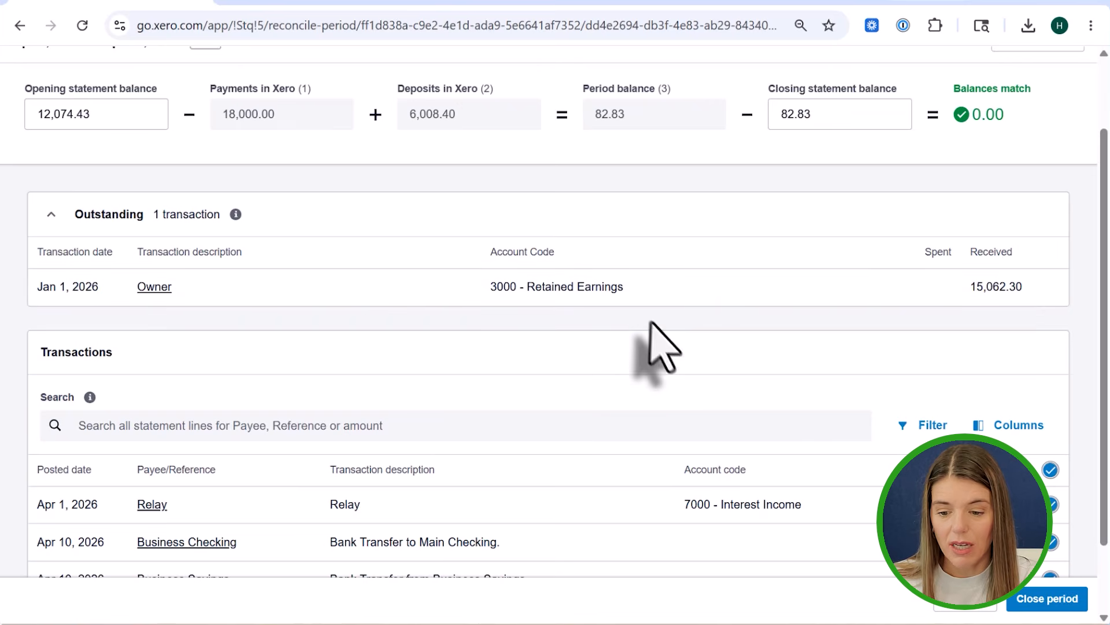
{"action": "scroll", "coordinate": [642, 327], "scroll_direction": "down", "scroll_amount": 2}
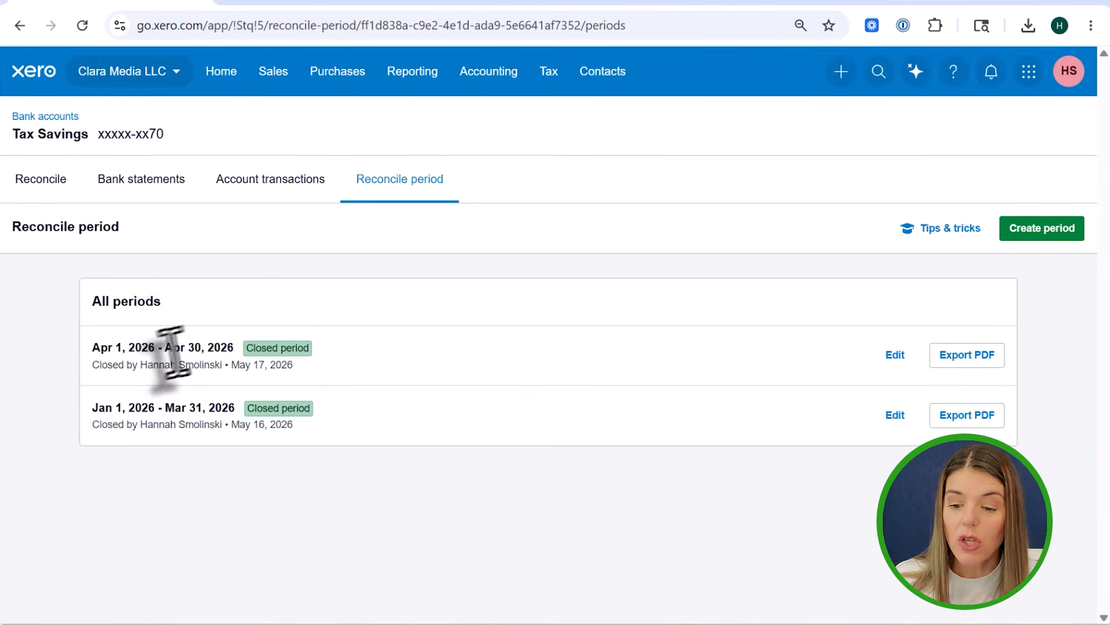
- Reopen the closed April period of Tax Savings for editing, check its balances and transactions, and close it again
{"action": "left_click", "coordinate": [897, 356]}
{"action": "left_click", "coordinate": [619, 384]}
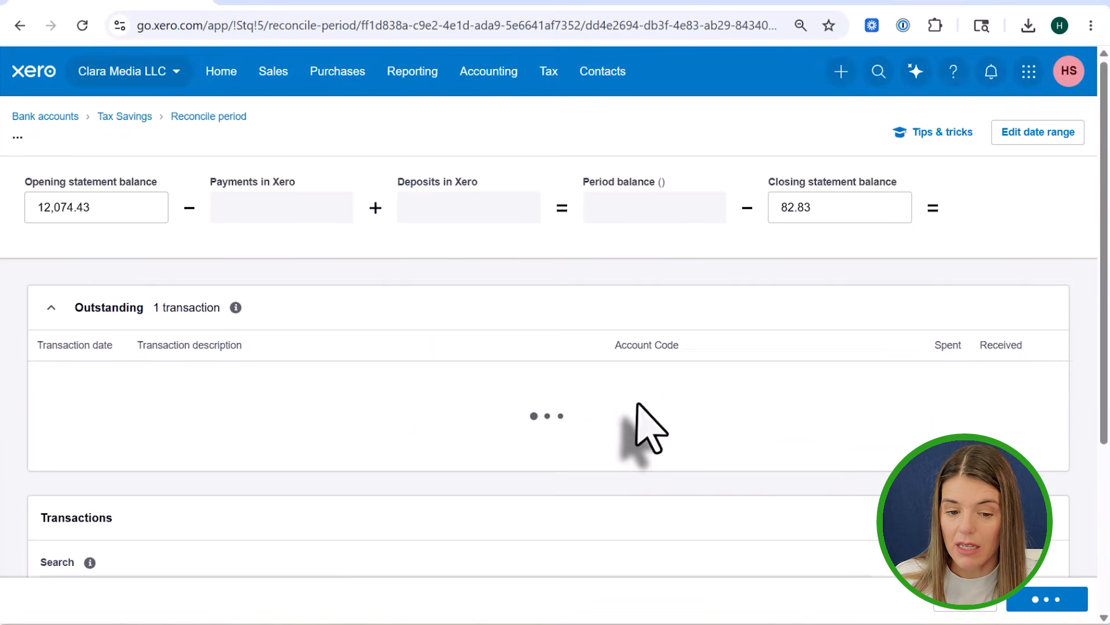
{"action": "scroll", "coordinate": [797, 444], "scroll_direction": "down", "scroll_amount": 3}
{"action": "scroll", "coordinate": [797, 443], "scroll_direction": "up", "scroll_amount": 3}
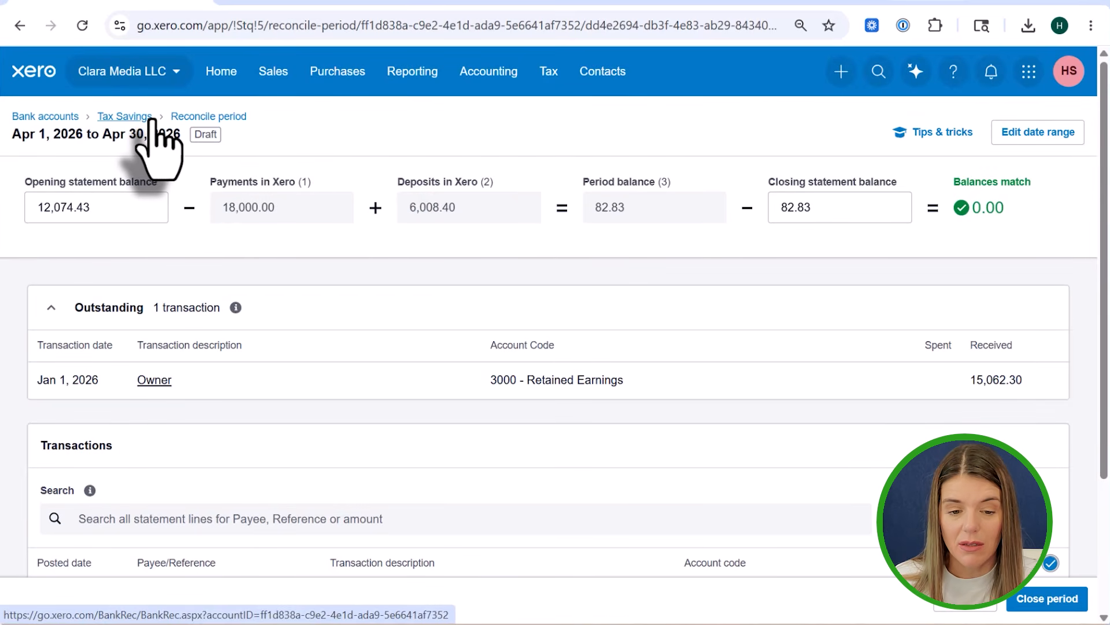
{"action": "scroll", "coordinate": [1049, 613], "scroll_direction": "down", "scroll_amount": 3}
{"action": "left_click", "coordinate": [1048, 604]}
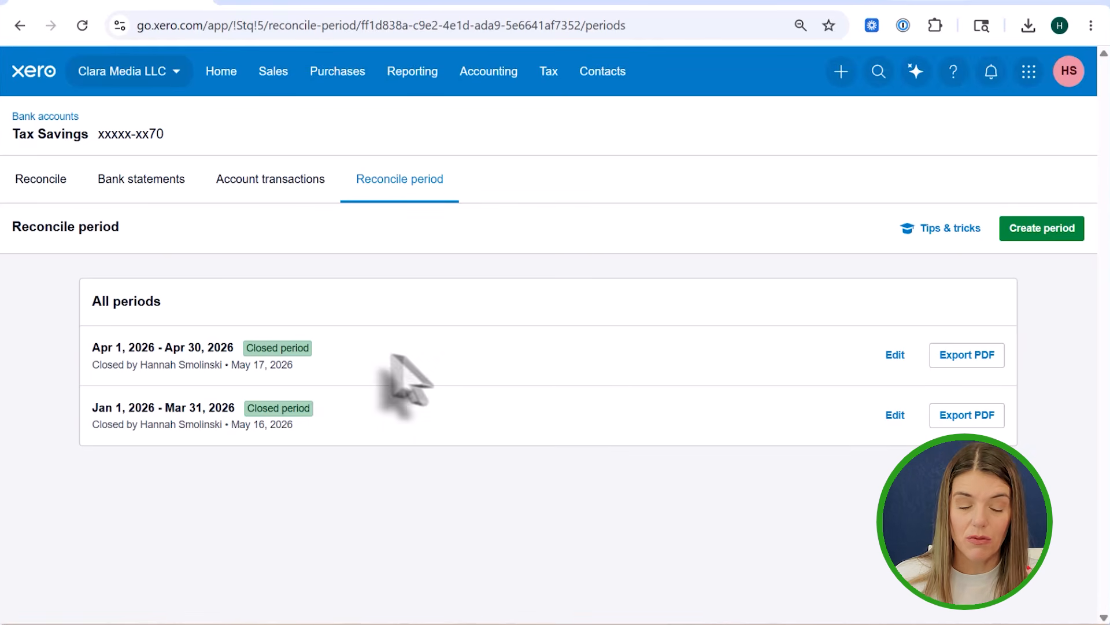
- Open the reconcile periods of the Main Checking account from the bank accounts list
{"action": "left_click", "coordinate": [486, 72]}
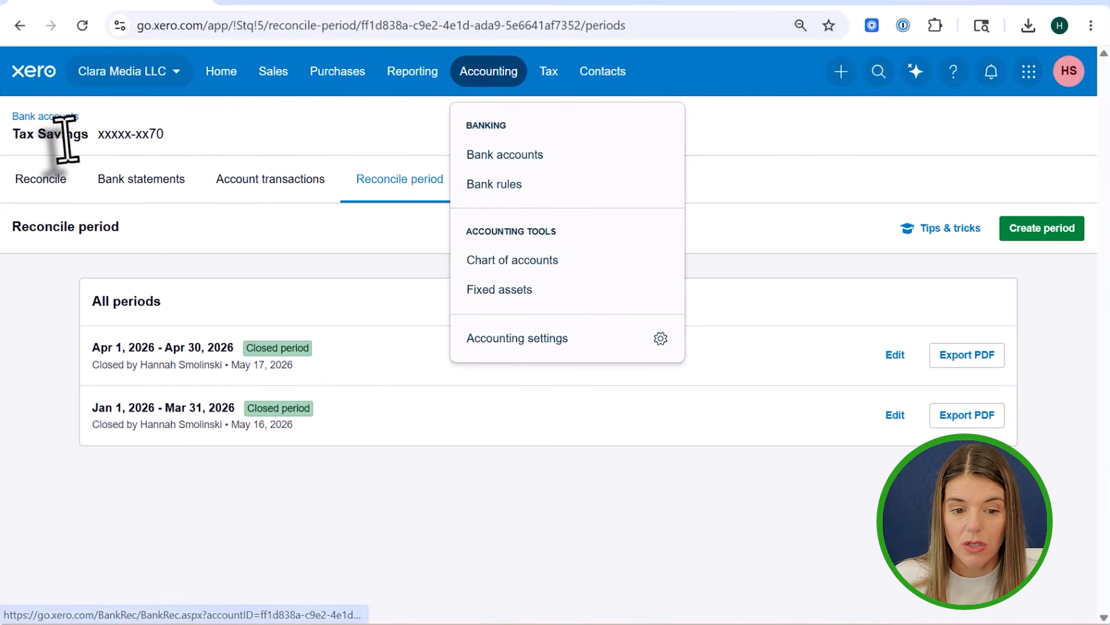
{"action": "left_click", "coordinate": [32, 116]}
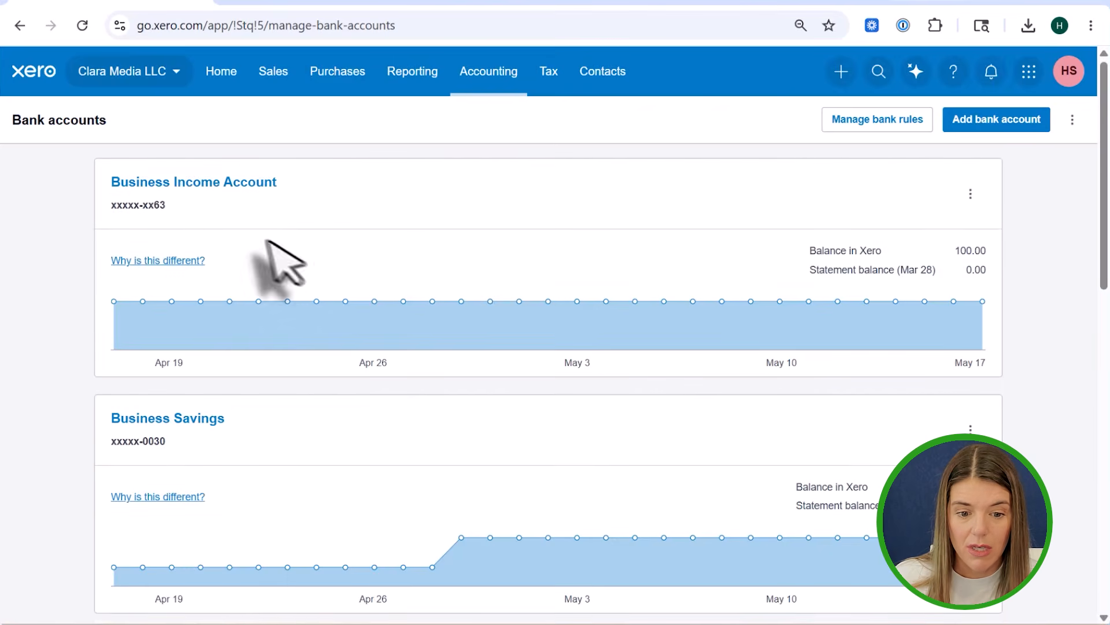
{"action": "scroll", "coordinate": [308, 185], "scroll_direction": "down", "scroll_amount": 4}
{"action": "scroll", "coordinate": [308, 197], "scroll_direction": "down", "scroll_amount": 2}
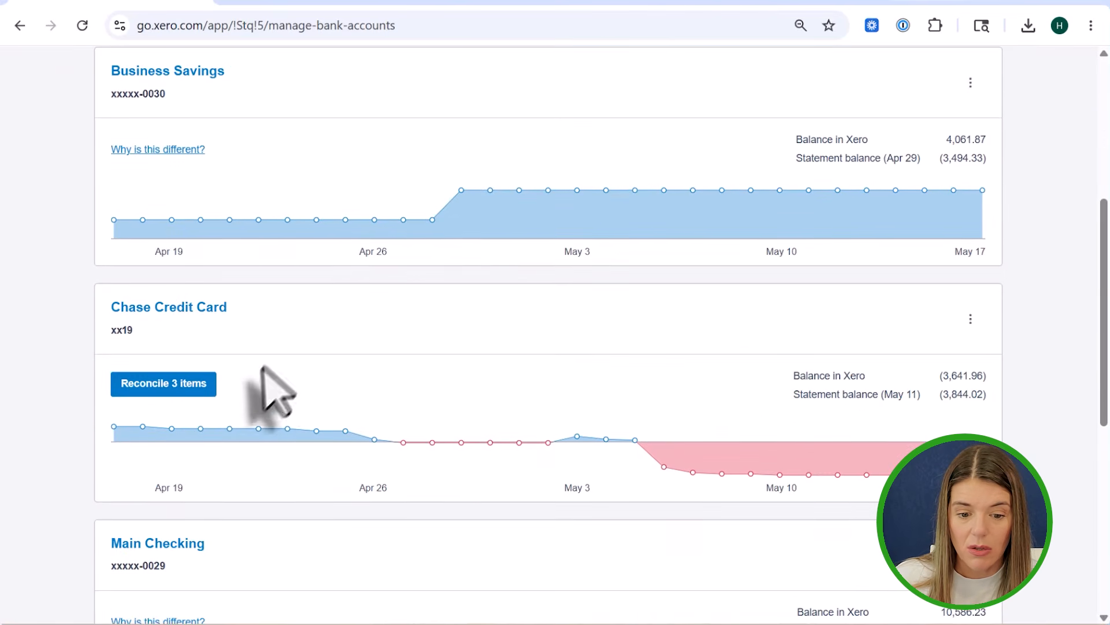
{"action": "scroll", "coordinate": [283, 381], "scroll_direction": "down", "scroll_amount": 4}
{"action": "scroll", "coordinate": [283, 384], "scroll_direction": "down", "scroll_amount": 4}
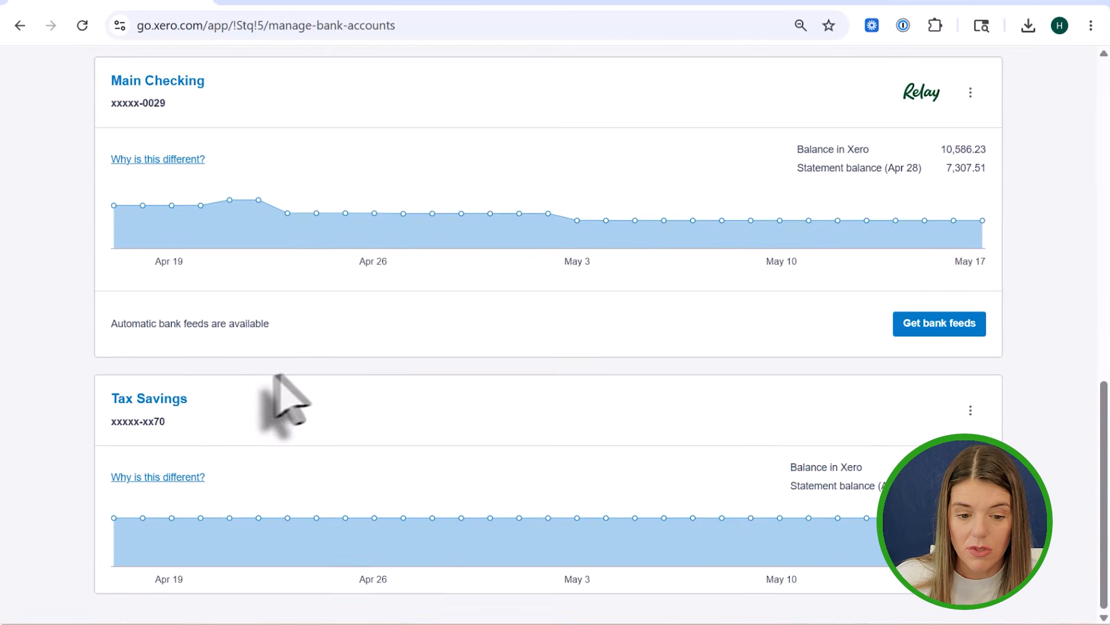
{"action": "left_click", "coordinate": [179, 82]}
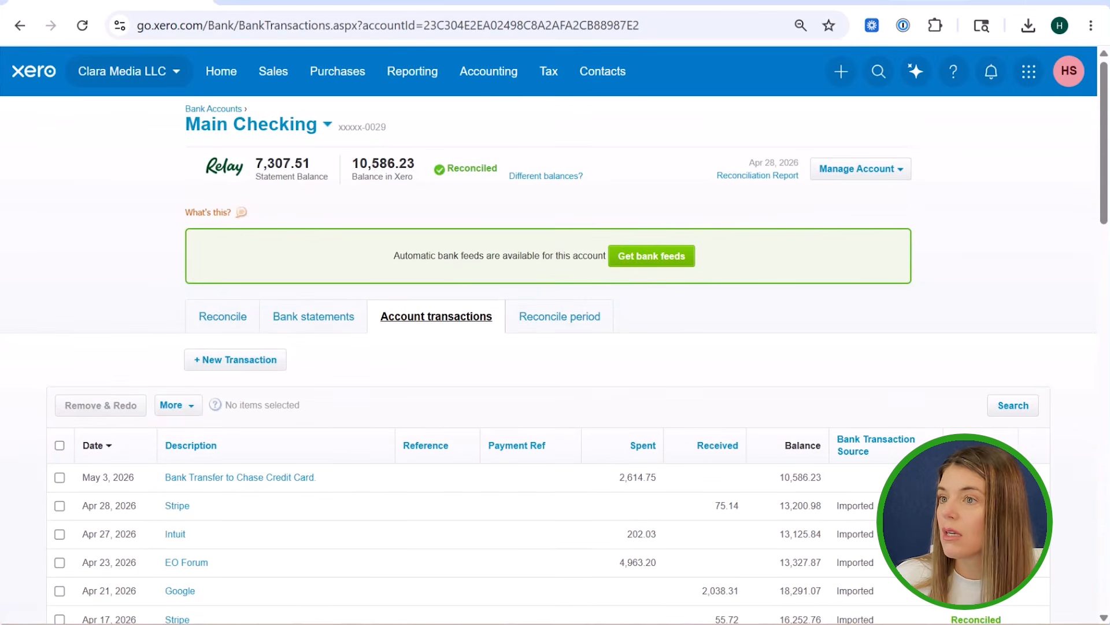
{"action": "left_click", "coordinate": [566, 322]}
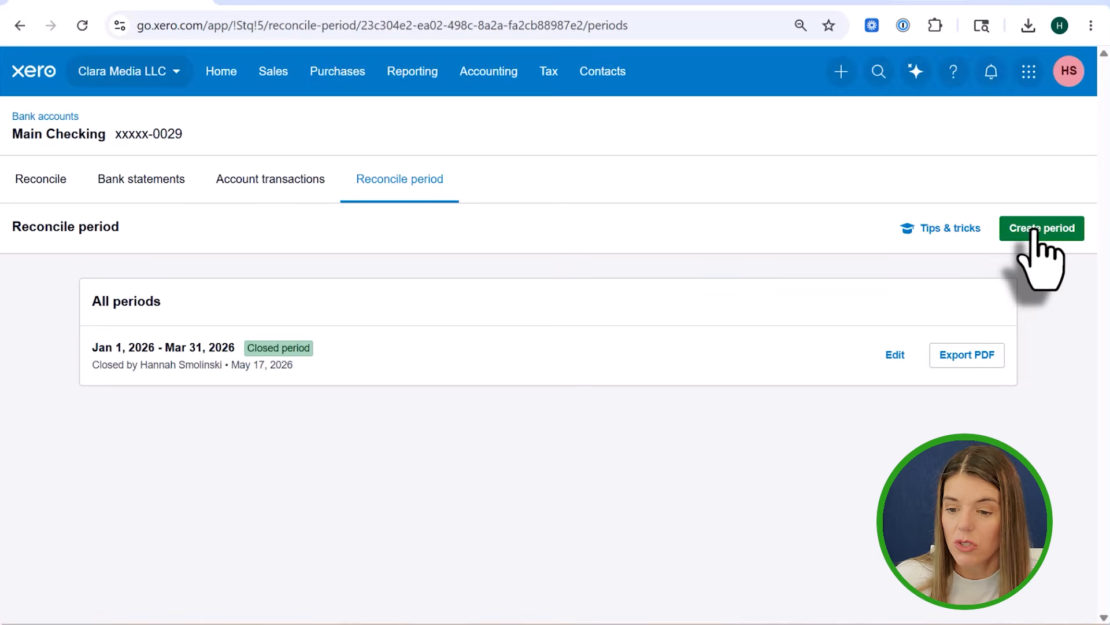
- Create a Main Checking reconcile period ending Apr 30, 2026 with a closing statement balance of 13,200.98 and start reconciling it
{"action": "left_click", "coordinate": [1041, 229]}
{"action": "left_click", "coordinate": [342, 446]}
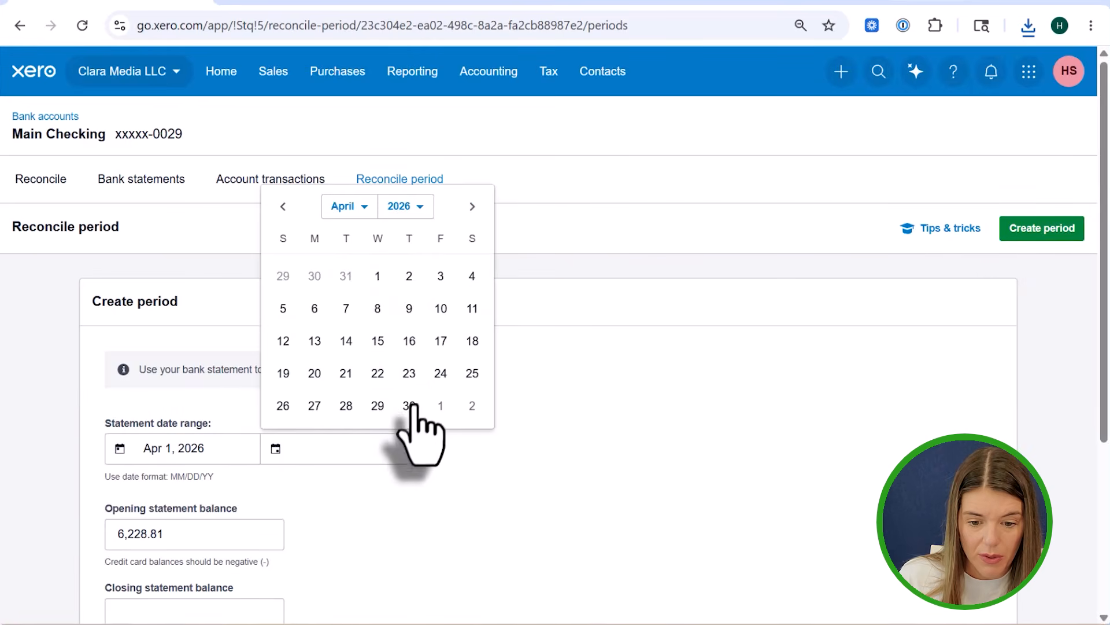
{"action": "left_click", "coordinate": [410, 405]}
{"action": "scroll", "coordinate": [226, 541], "scroll_direction": "down", "scroll_amount": 3}
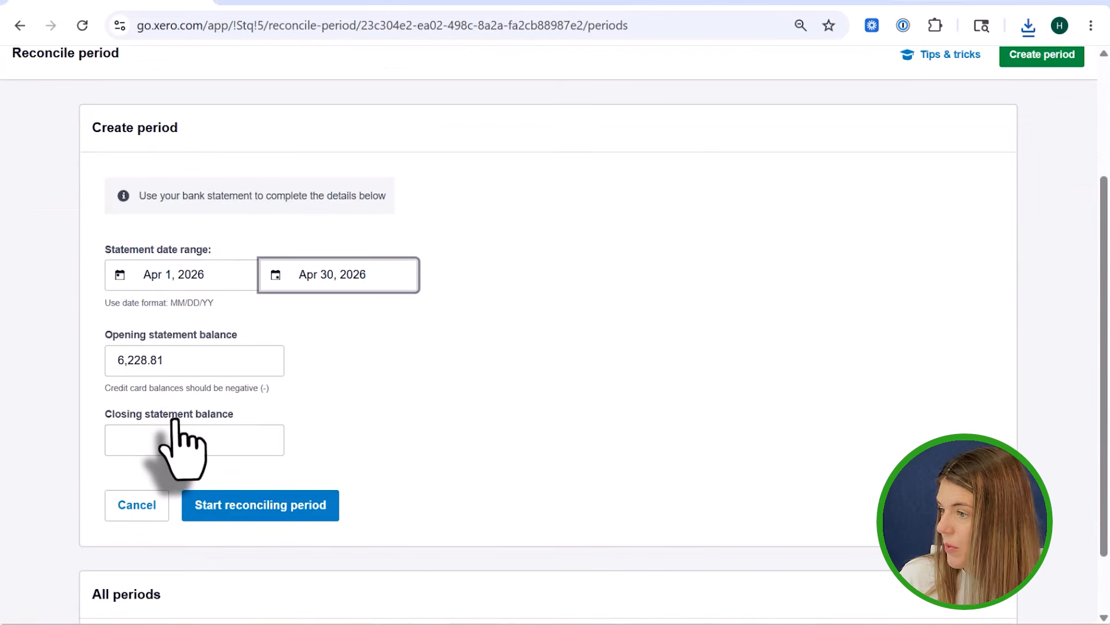
{"action": "left_click", "coordinate": [172, 445]}
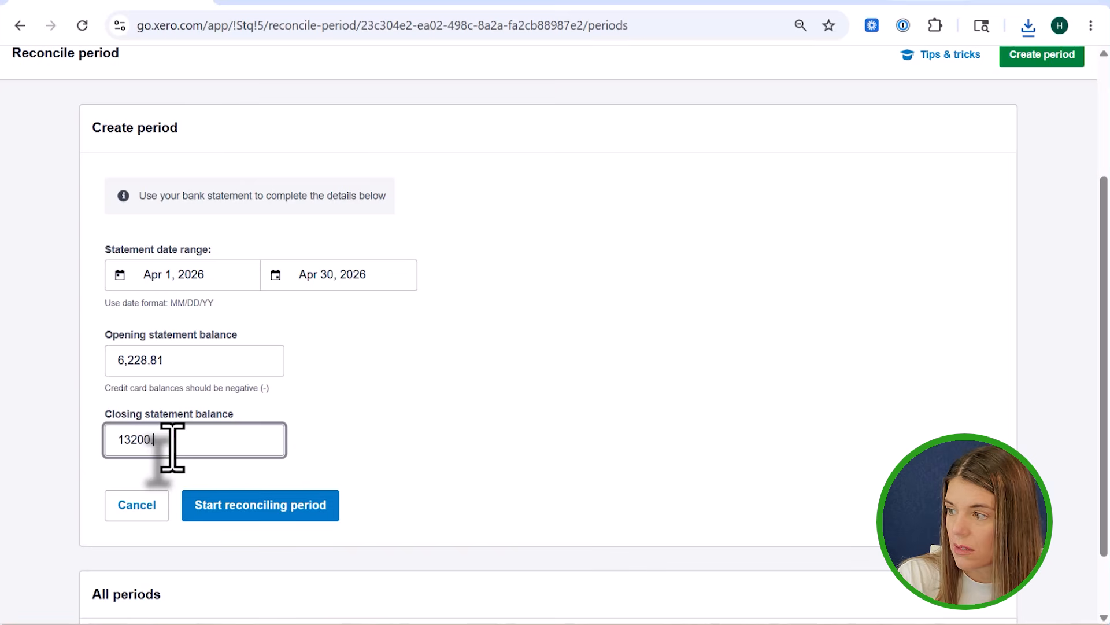
{"action": "left_click", "coordinate": [409, 373]}
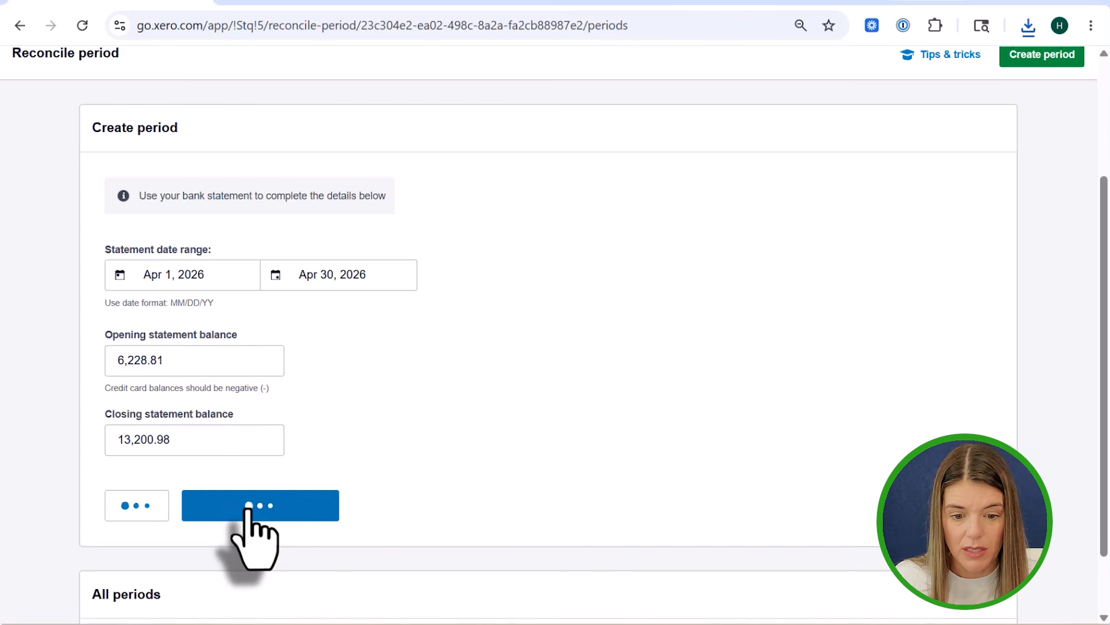
- Review the transactions and balances of the Main Checking April period and close the period
{"action": "scroll", "coordinate": [843, 328], "scroll_direction": "down", "scroll_amount": 5}
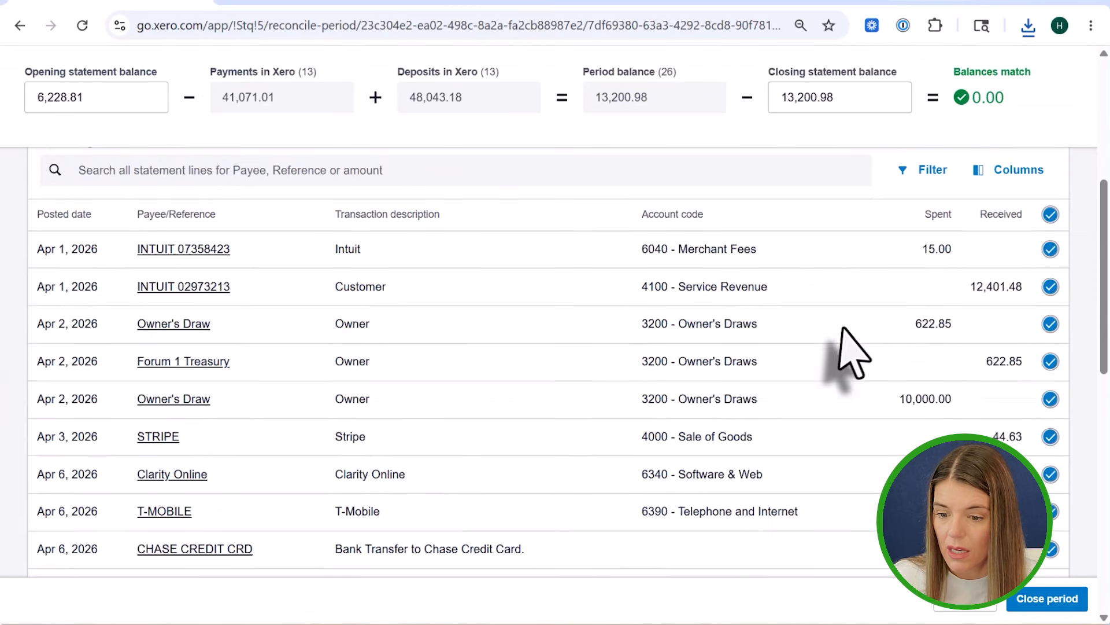
{"action": "scroll", "coordinate": [1029, 231], "scroll_direction": "down", "scroll_amount": 6}
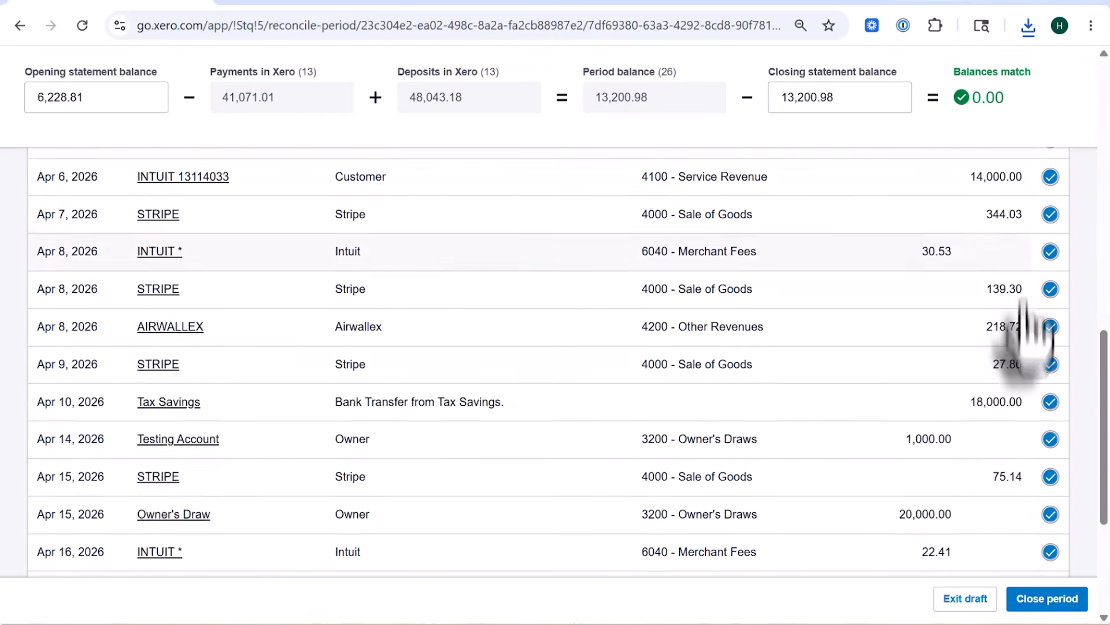
{"action": "scroll", "coordinate": [1035, 525], "scroll_direction": "down", "scroll_amount": 3}
{"action": "scroll", "coordinate": [1046, 532], "scroll_direction": "up", "scroll_amount": 3}
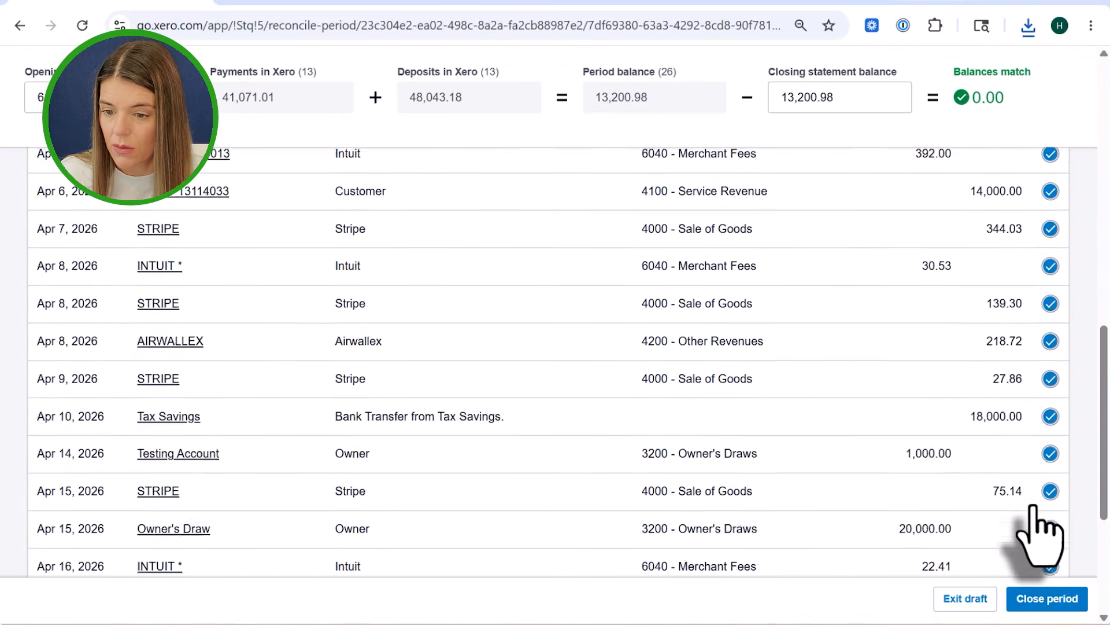
{"action": "scroll", "coordinate": [1035, 524], "scroll_direction": "up", "scroll_amount": 10}
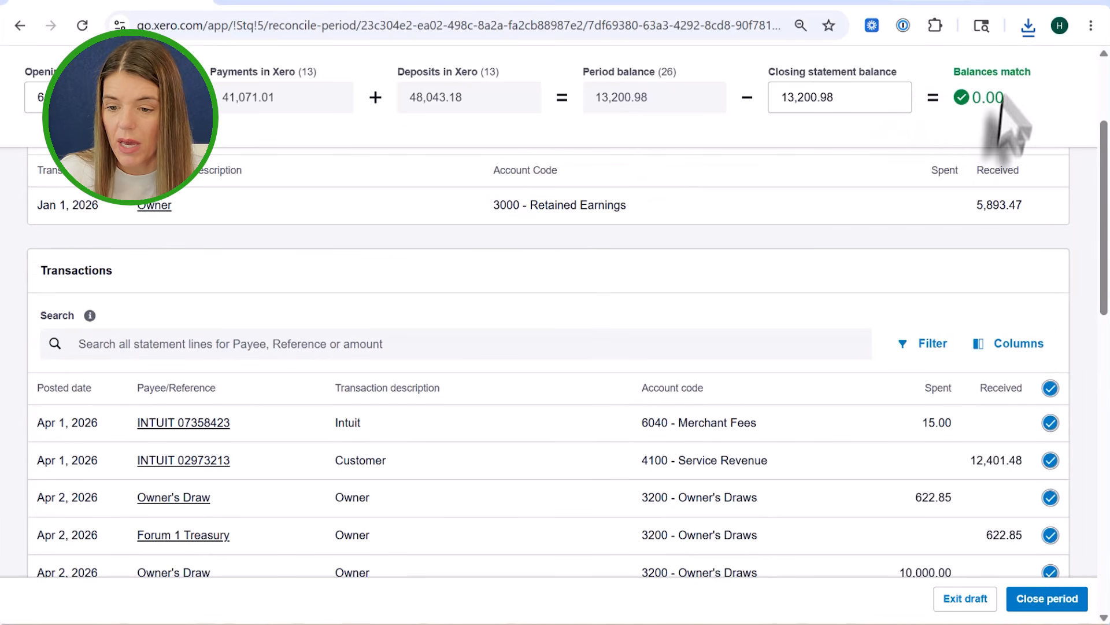
{"action": "left_click", "coordinate": [1050, 599]}
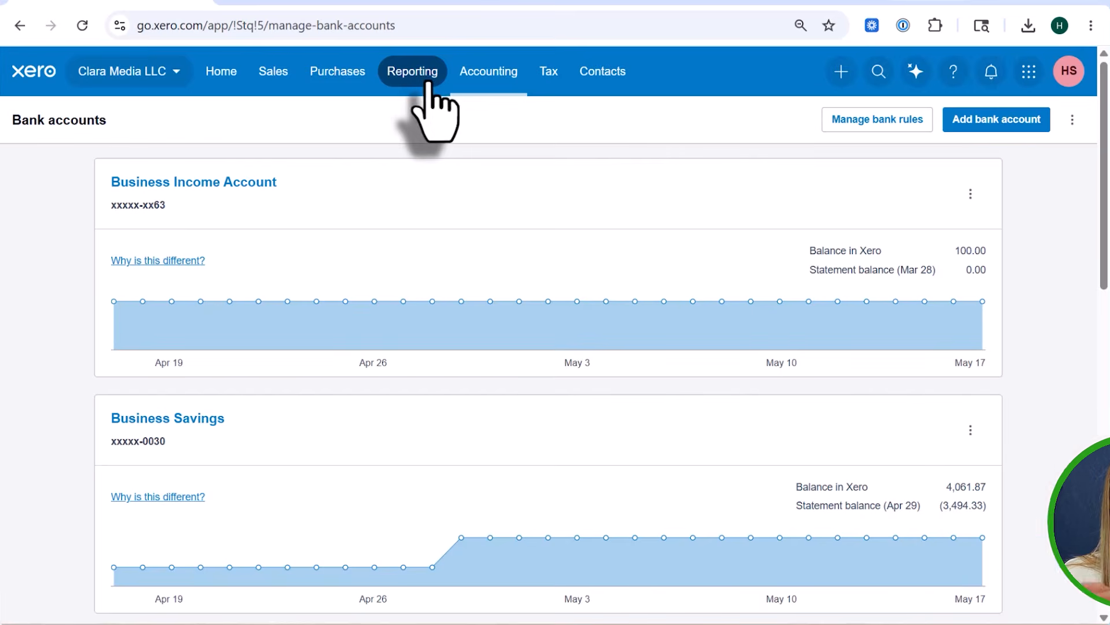
- Open the Business Income Account and check its account transactions and reconcile periods
{"action": "left_click", "coordinate": [428, 84]}
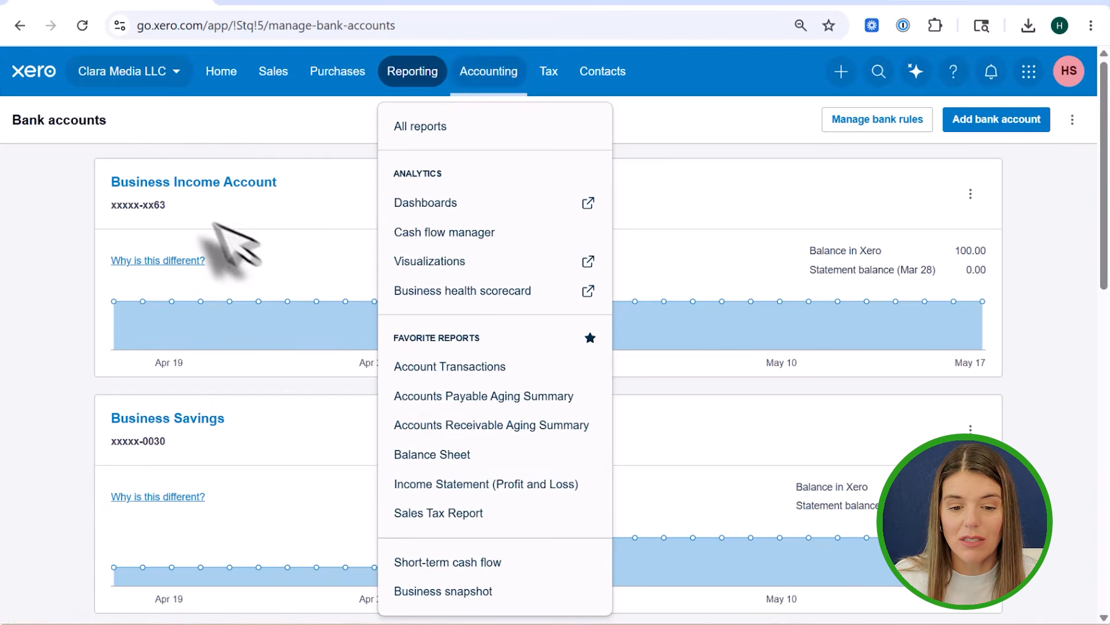
{"action": "left_click", "coordinate": [192, 184]}
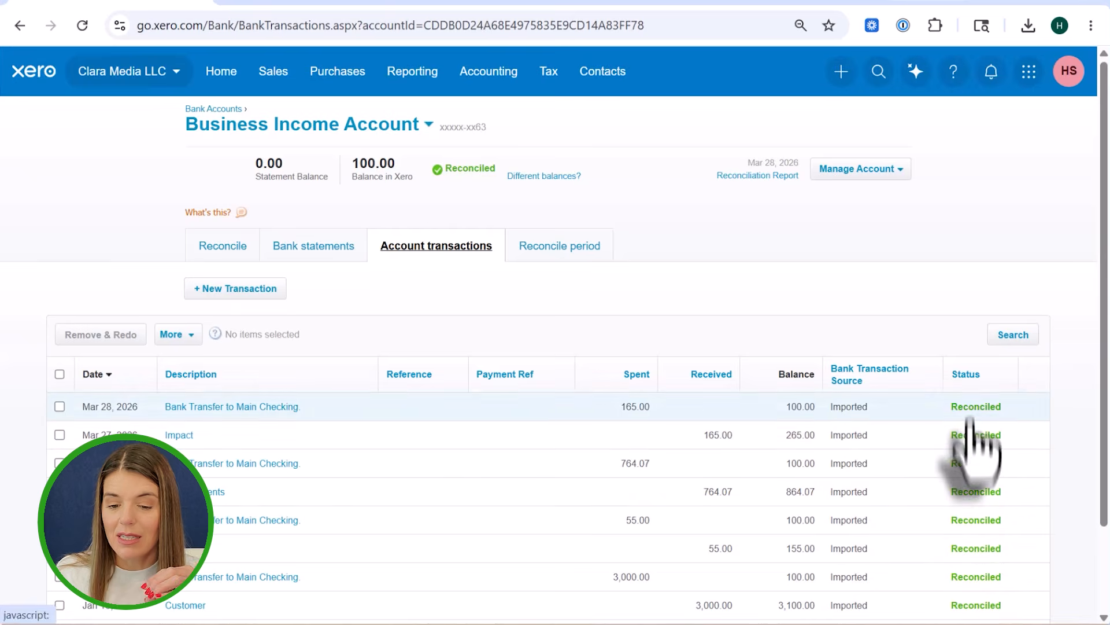
{"action": "left_click", "coordinate": [529, 250]}
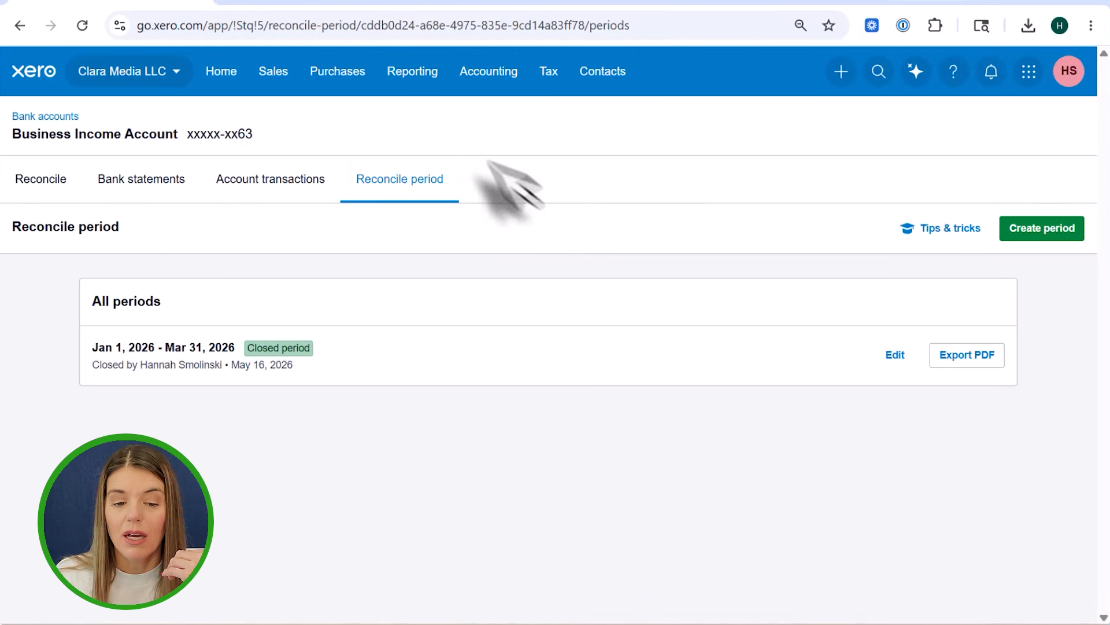
- Compare the Business Income Account's unreconciled items and imported bank statement lines with its closed reconcile periods
{"action": "left_click", "coordinate": [36, 180]}
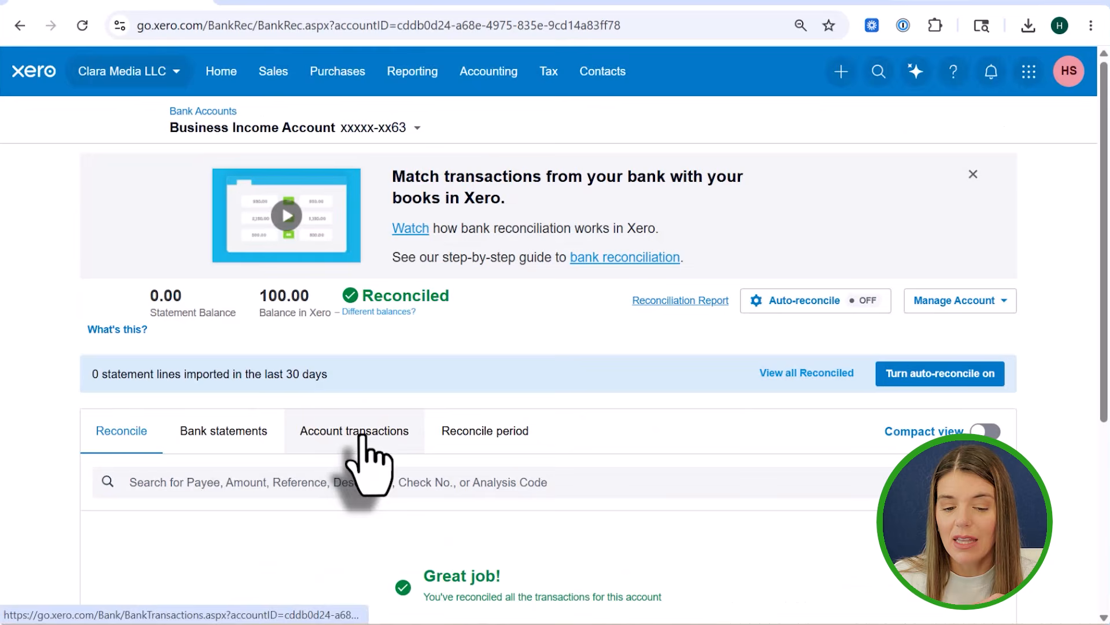
{"action": "left_click", "coordinate": [220, 433]}
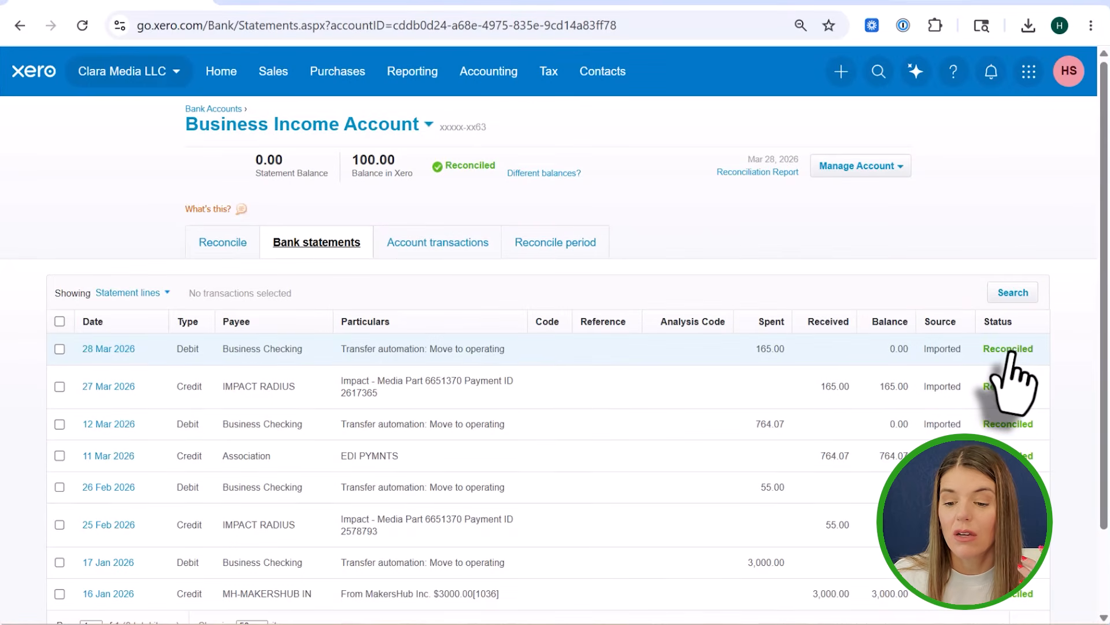
{"action": "scroll", "coordinate": [1011, 384], "scroll_direction": "down", "scroll_amount": 2}
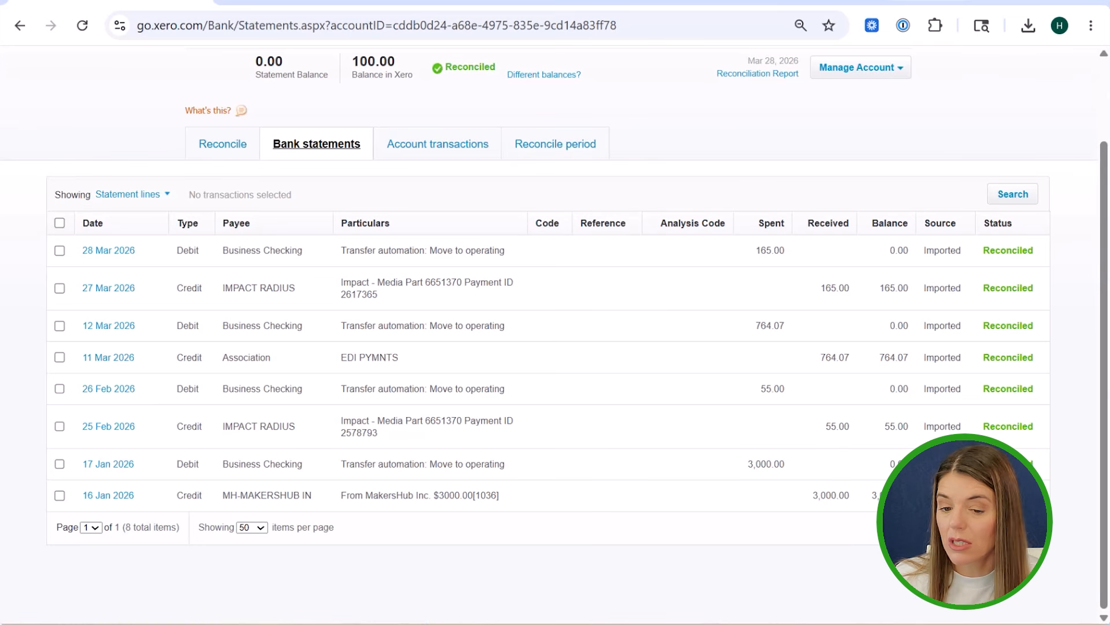
{"action": "left_click", "coordinate": [540, 147]}
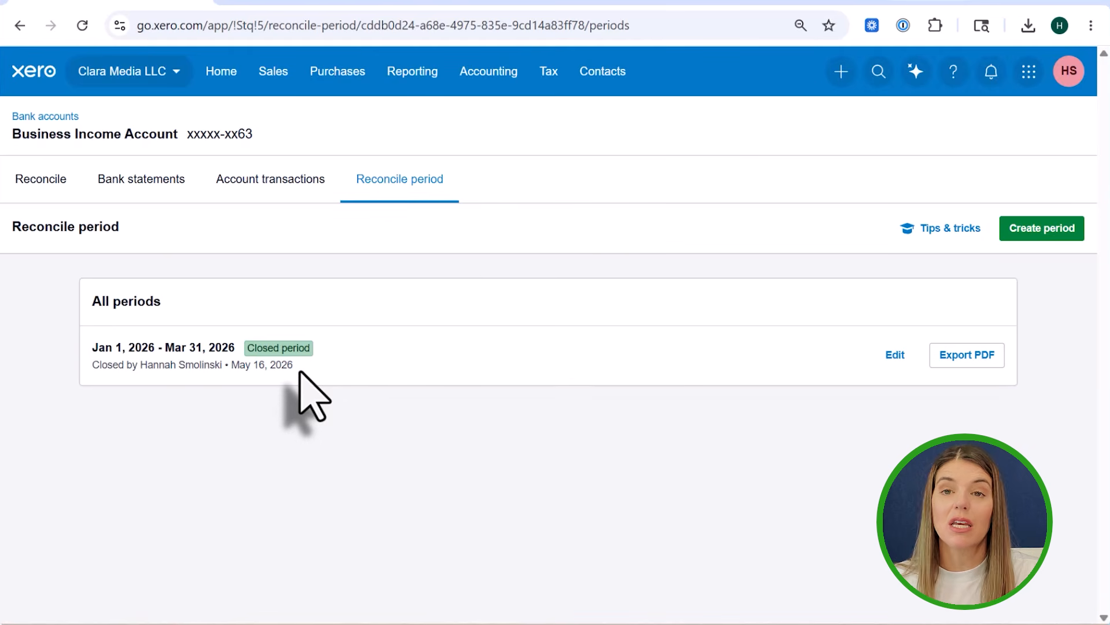
{"action": "left_click", "coordinate": [58, 184]}
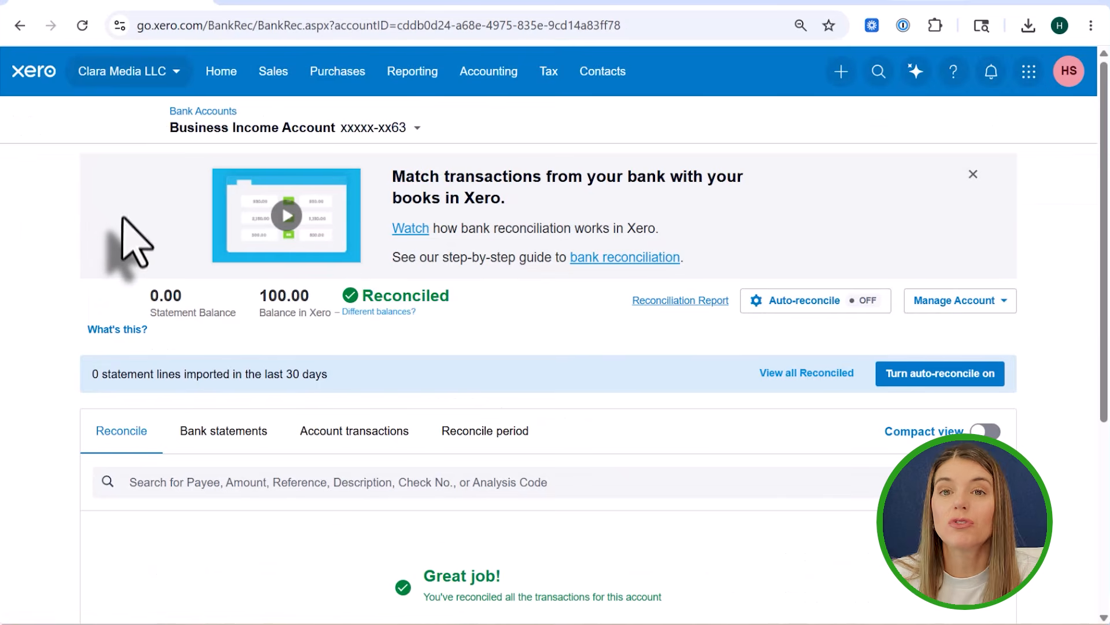